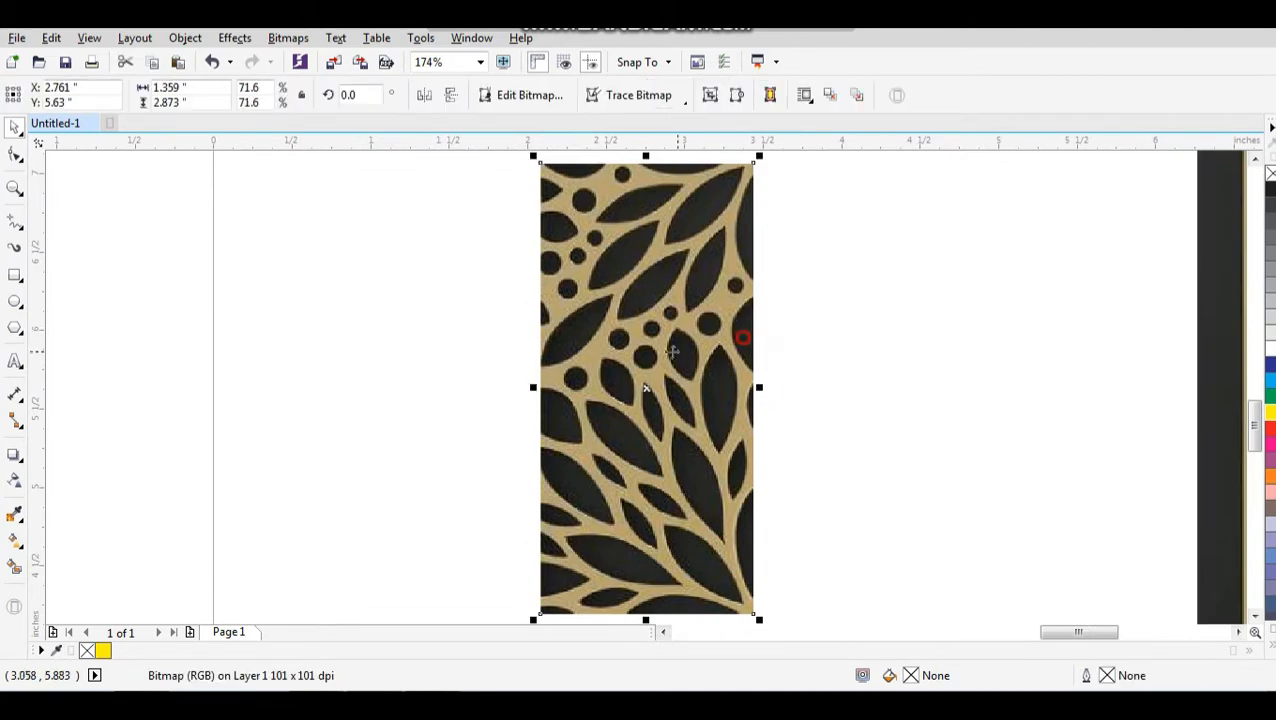
{"action": "left_click_drag", "start_coordinate": [668, 348], "coordinate": [691, 349]}
{"action": "key", "text": "ctrl+z"}
{"action": "left_click", "coordinate": [841, 340]}
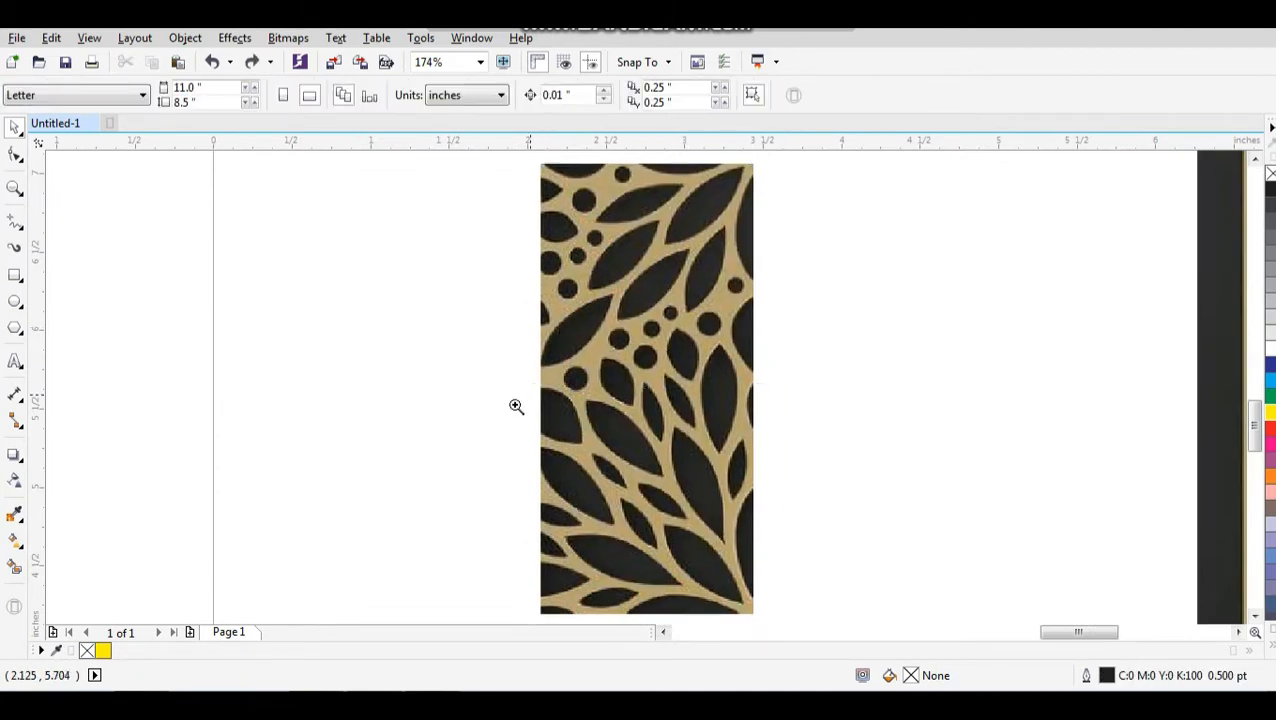
Draw a closed two-node Bézier shape, about 0.50 by 0.49 inches, between the tips of the cropped panel's upper-right leaf
{"action": "left_click_drag", "start_coordinate": [470, 421], "coordinate": [778, 233]}
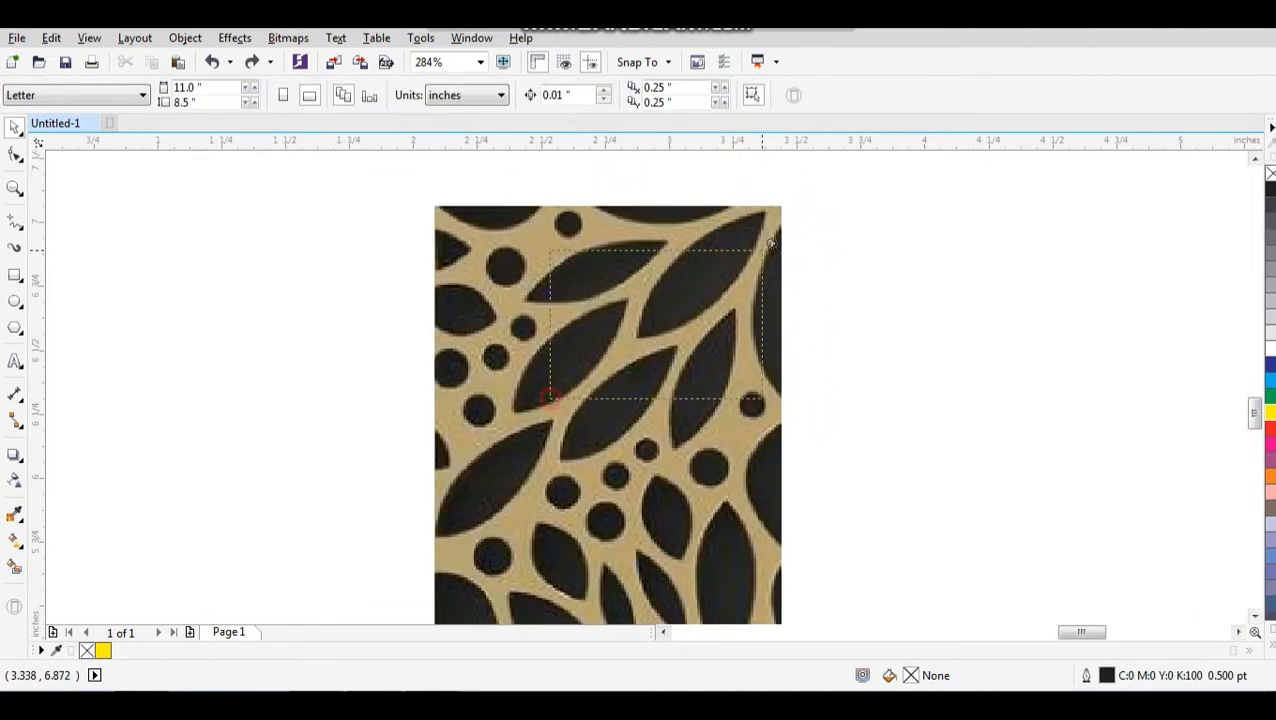
{"action": "left_click_drag", "start_coordinate": [550, 398], "coordinate": [550, 398]}
{"action": "left_click", "coordinate": [21, 229]}
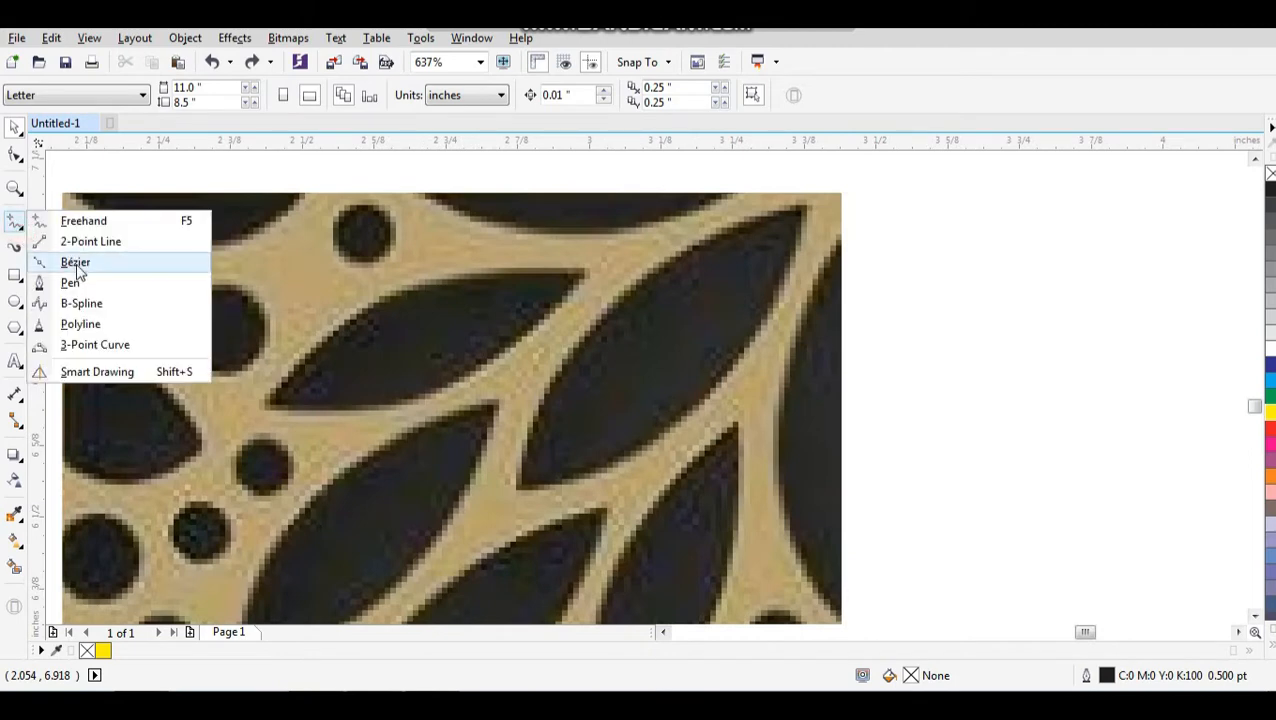
{"action": "left_click", "coordinate": [72, 260]}
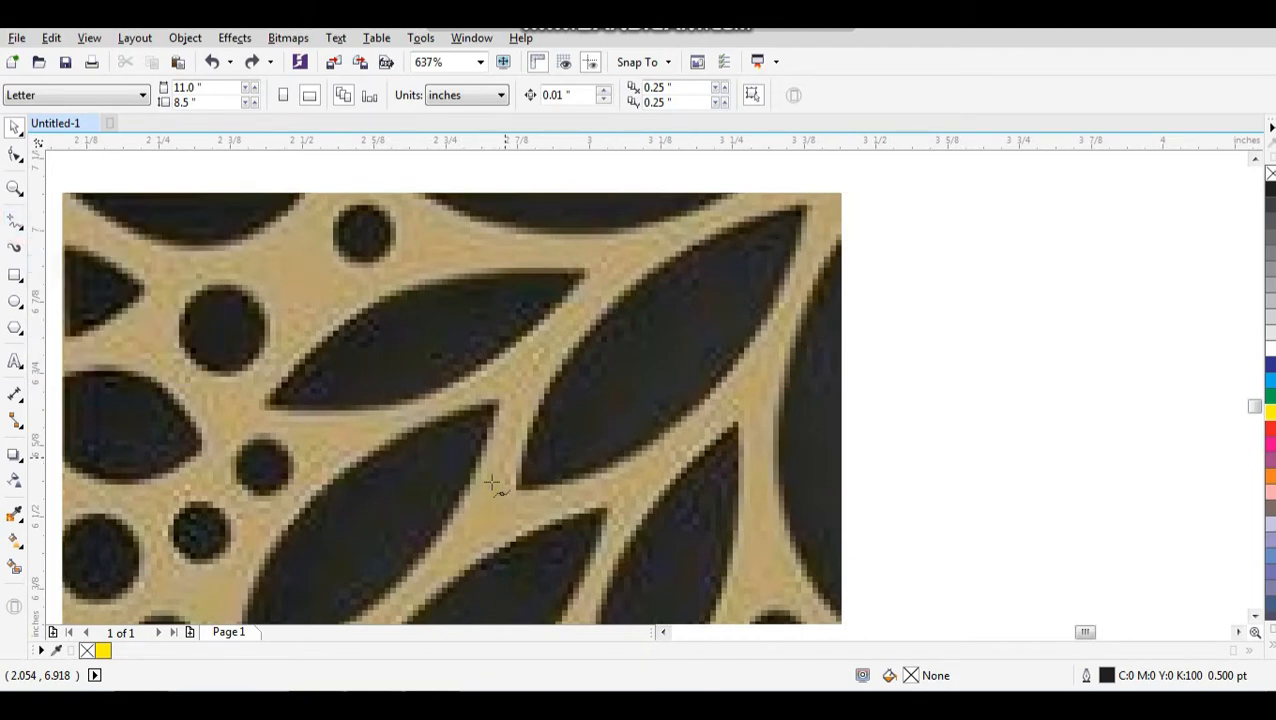
{"action": "left_click", "coordinate": [806, 204]}
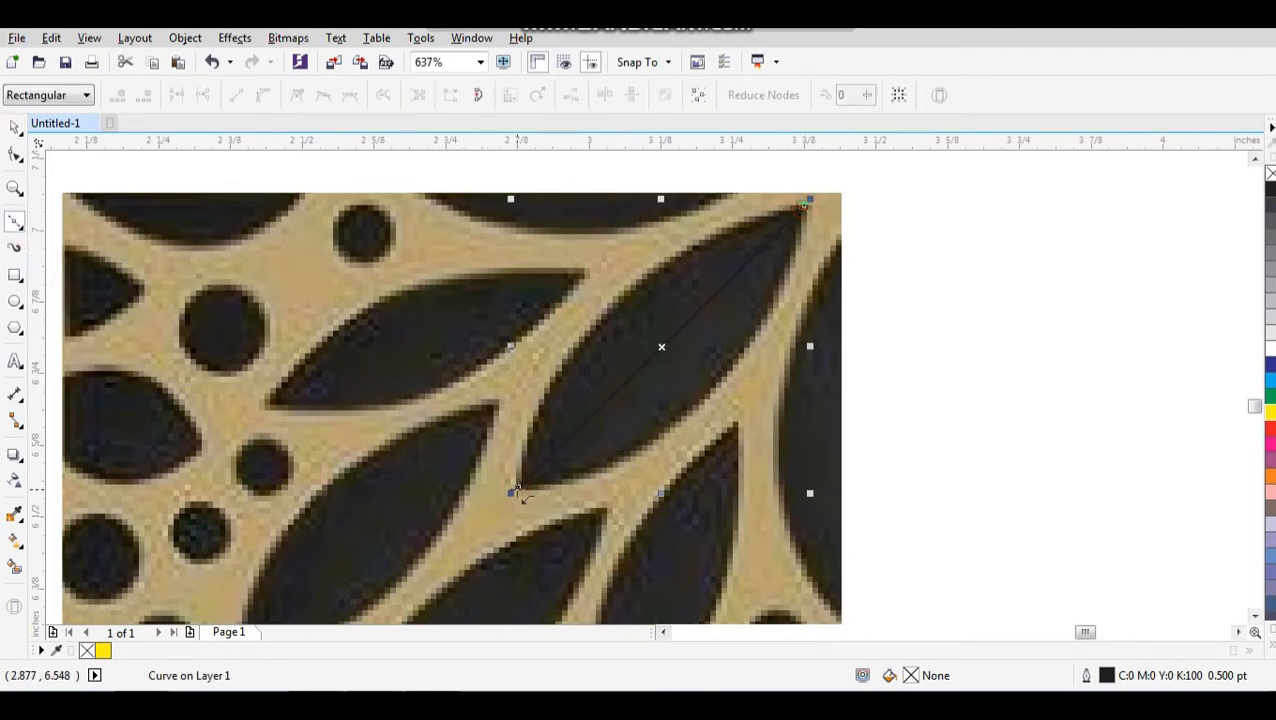
{"action": "key", "text": "space"}
Convert the upper-right leaf's segments to curves bent along its edges, and colour the outline yellow
{"action": "key", "text": "F10"}
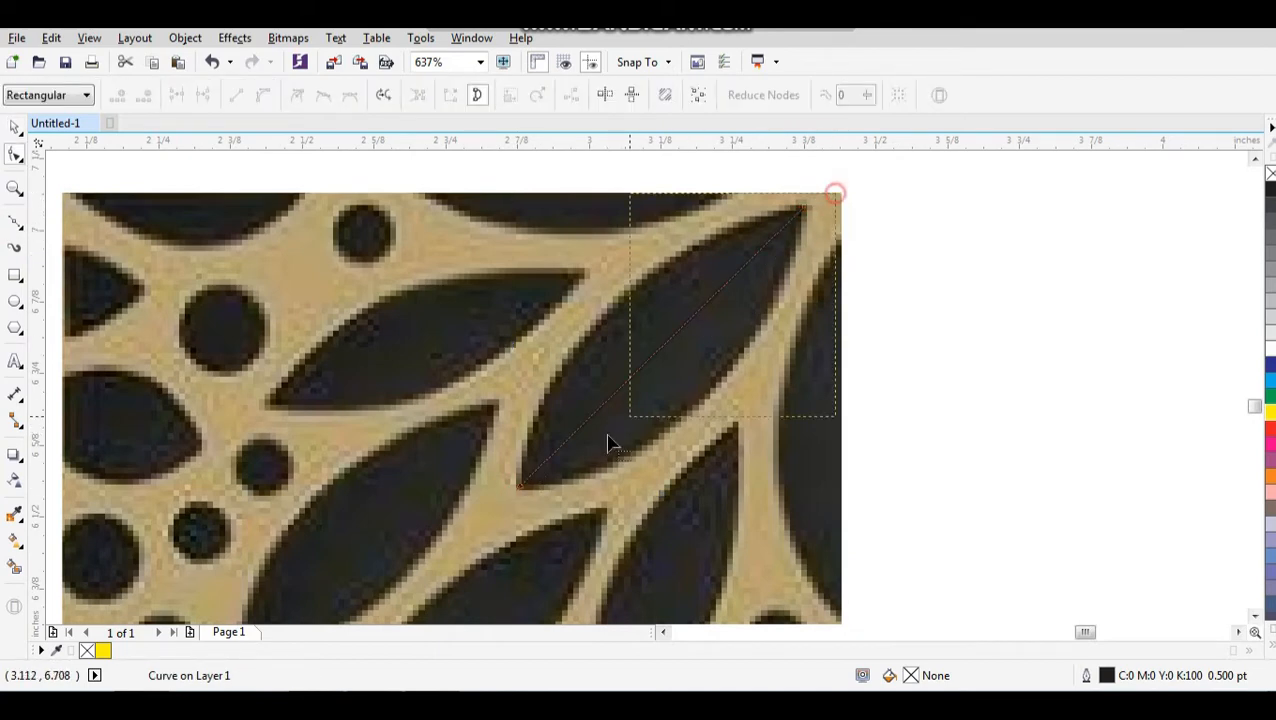
{"action": "left_click_drag", "start_coordinate": [612, 443], "coordinate": [475, 527]}
{"action": "left_click", "coordinate": [260, 93]}
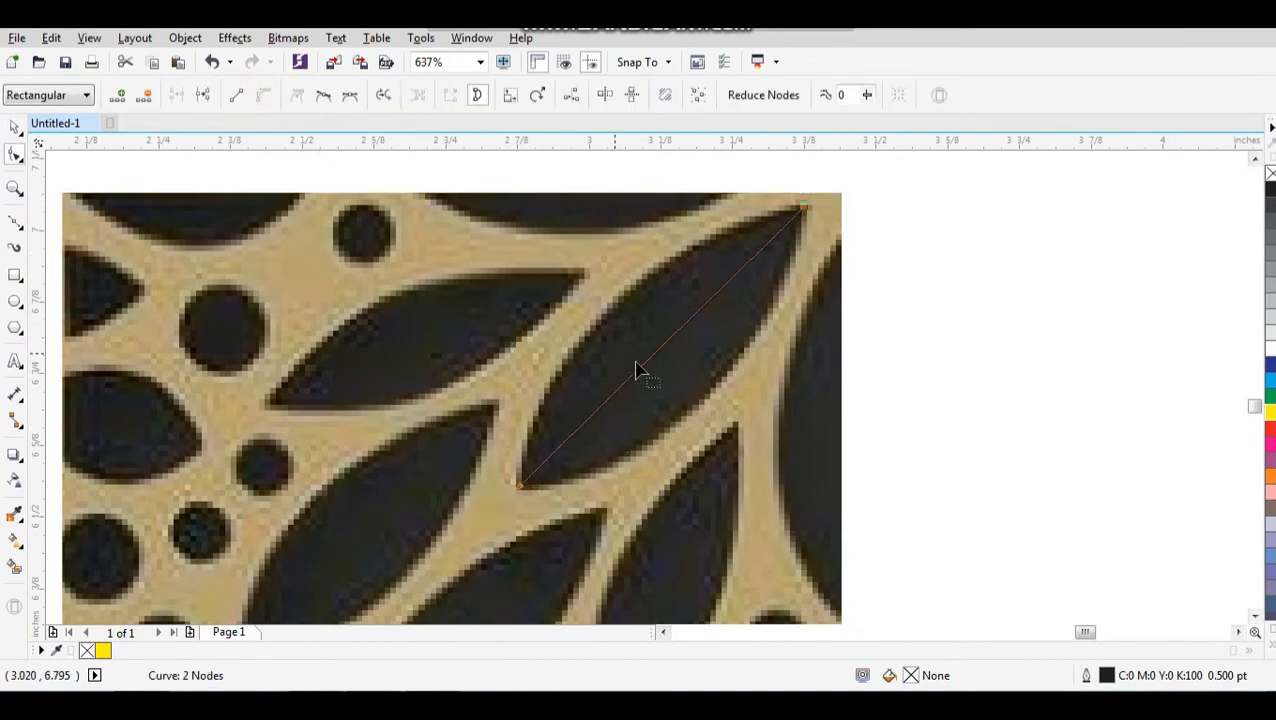
{"action": "left_click_drag", "start_coordinate": [648, 361], "coordinate": [703, 408]}
{"action": "key", "text": "space"}
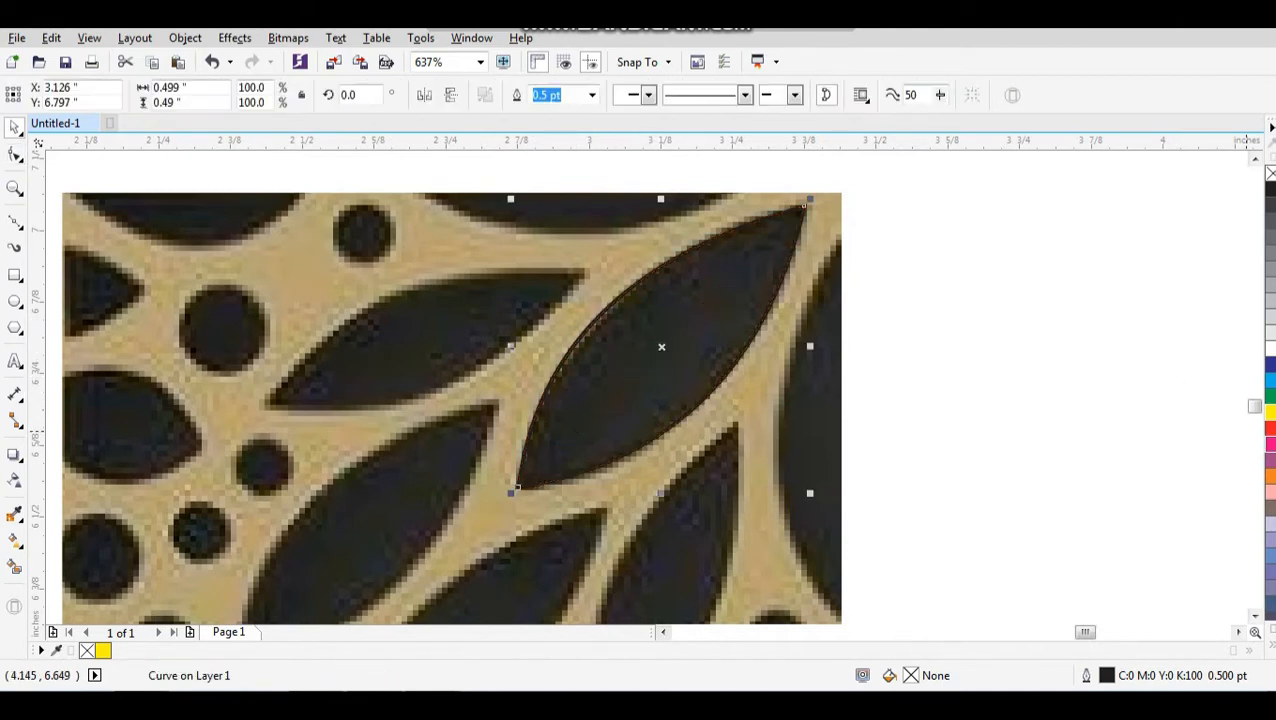
{"action": "right_click", "coordinate": [1270, 415]}
{"action": "left_click", "coordinate": [1061, 387]}
Draw a closed two-node Bézier shape, about 0.56 by 0.24 inches, between the tips of the slender leaf beside the first one
{"action": "key", "text": "F3"}
{"action": "key", "text": "F2"}
{"action": "left_click_drag", "start_coordinate": [961, 269], "coordinate": [554, 517]}
{"action": "left_click", "coordinate": [20, 224]}
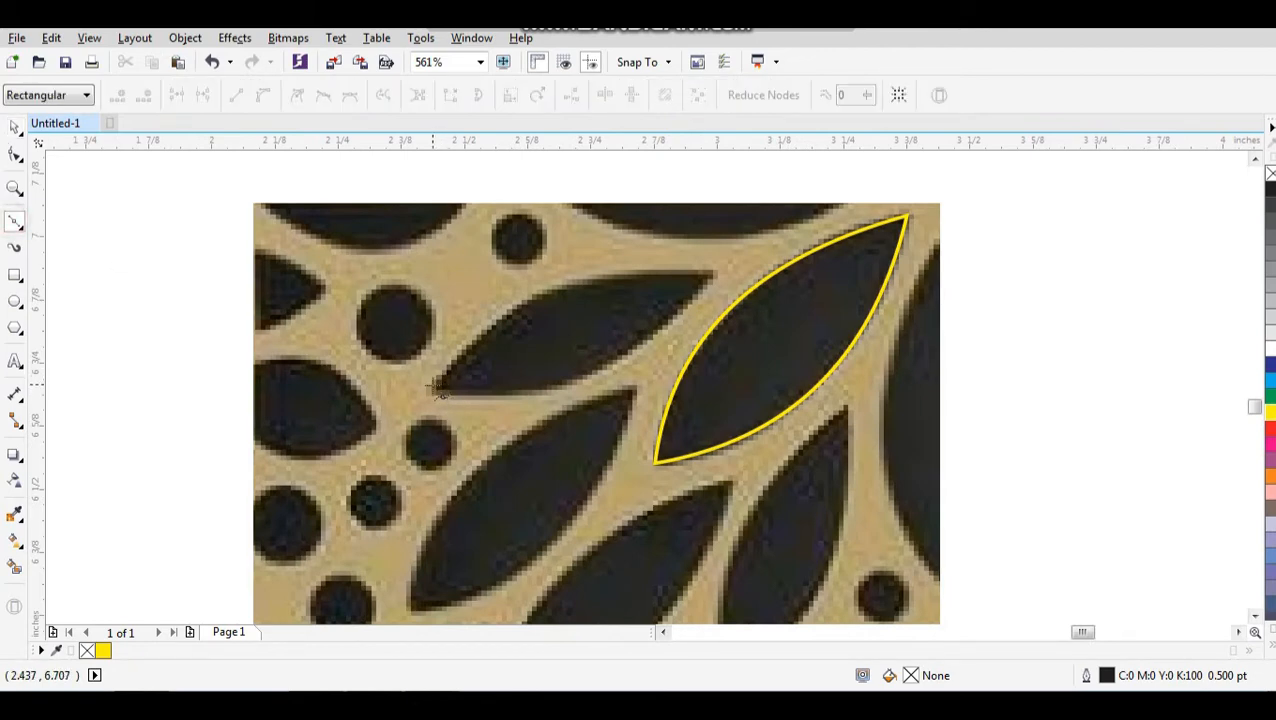
{"action": "left_click", "coordinate": [716, 270]}
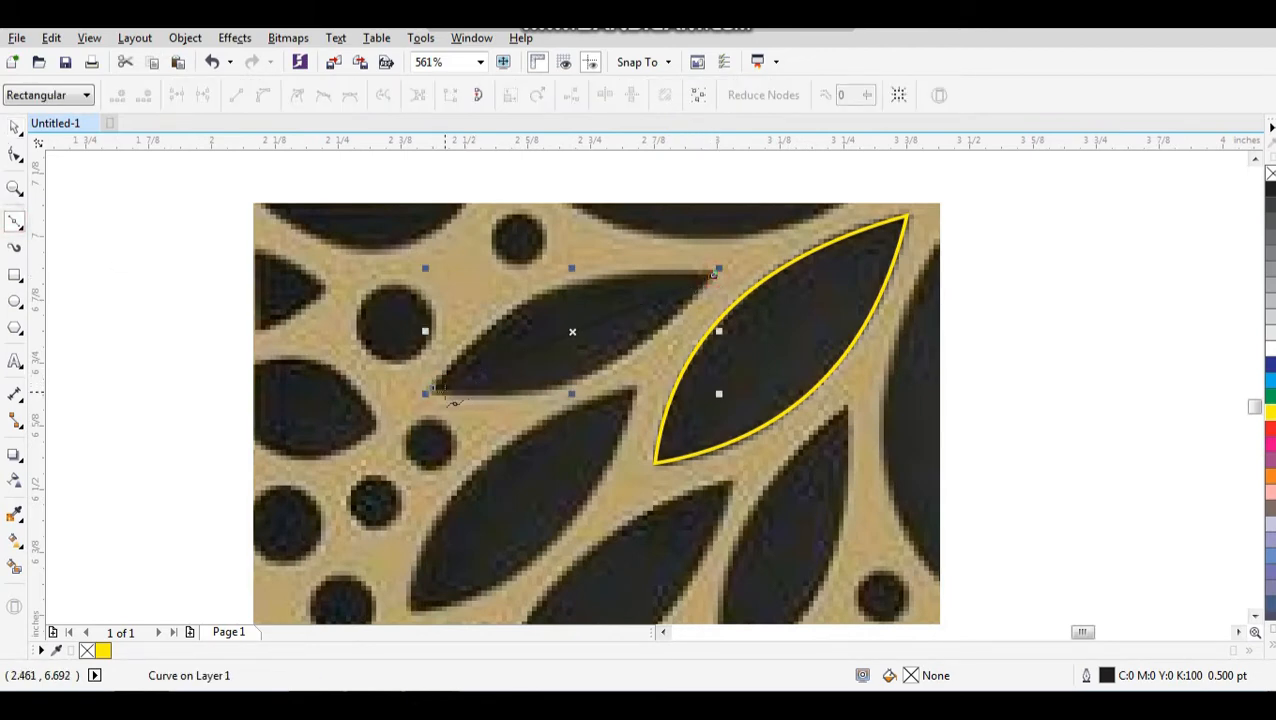
{"action": "left_click", "coordinate": [434, 390]}
{"action": "key", "text": "space"}
Bend the slender leaf's two segments into curves matching its upper and lower edges, and colour the outline yellow
{"action": "key", "text": "F10"}
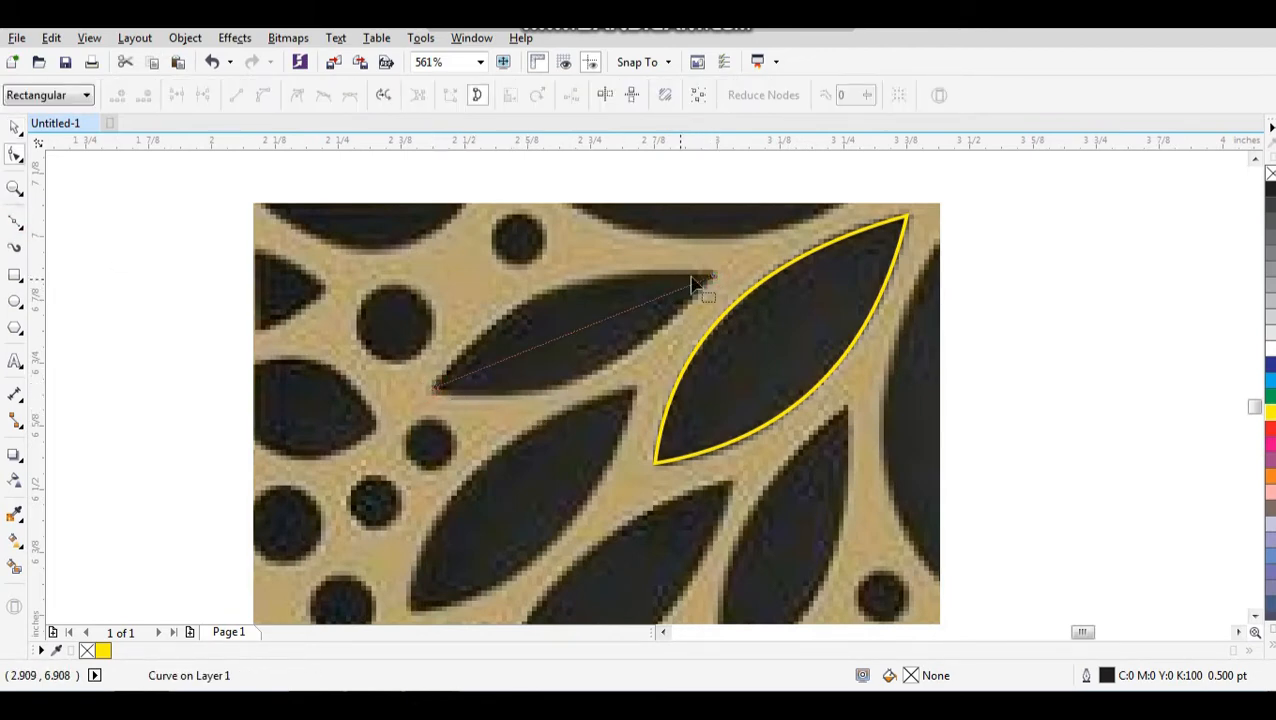
{"action": "left_click_drag", "start_coordinate": [453, 395], "coordinate": [453, 395]}
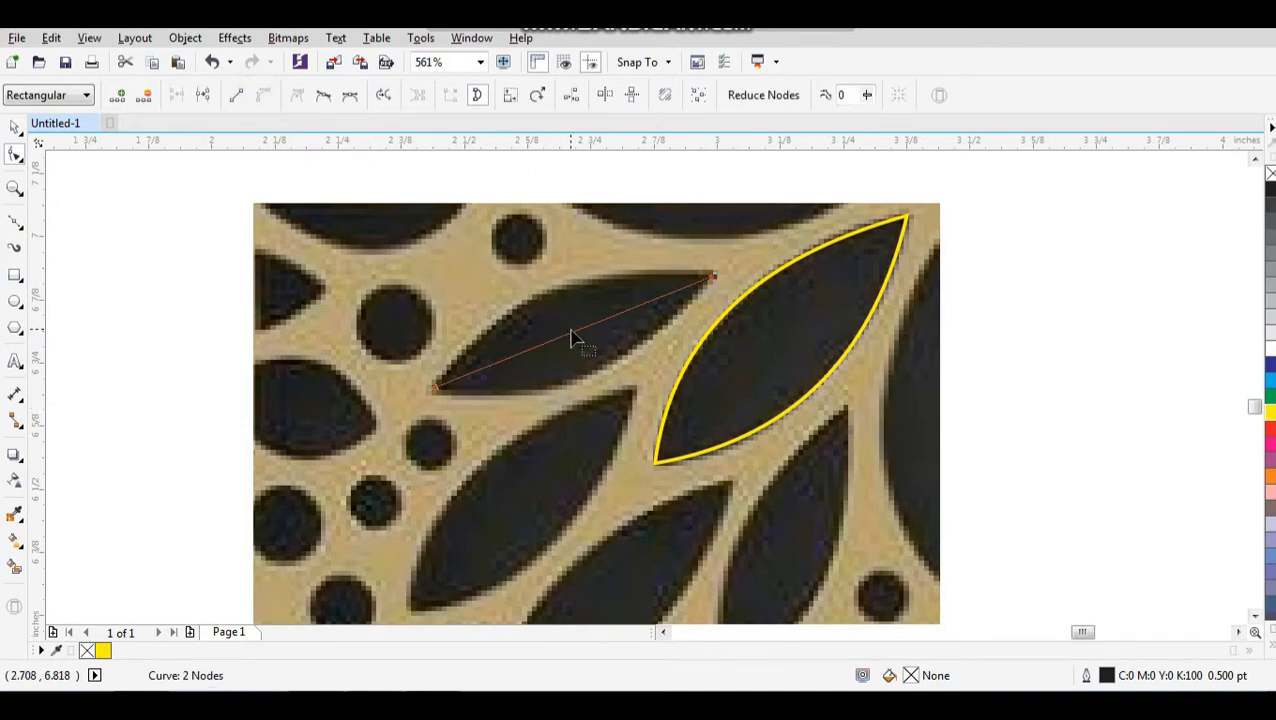
{"action": "left_click_drag", "start_coordinate": [573, 340], "coordinate": [549, 296]}
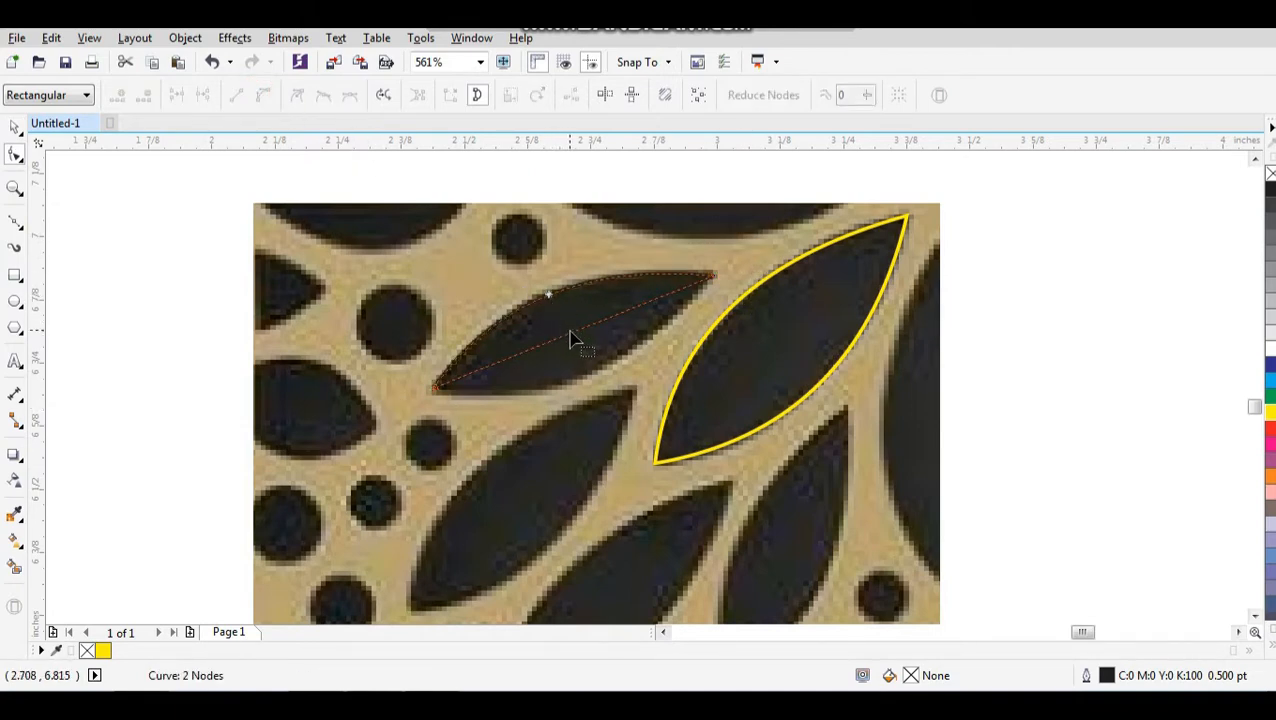
{"action": "left_click_drag", "start_coordinate": [578, 340], "coordinate": [589, 377]}
{"action": "key", "text": "space"}
{"action": "right_click", "coordinate": [1270, 412]}
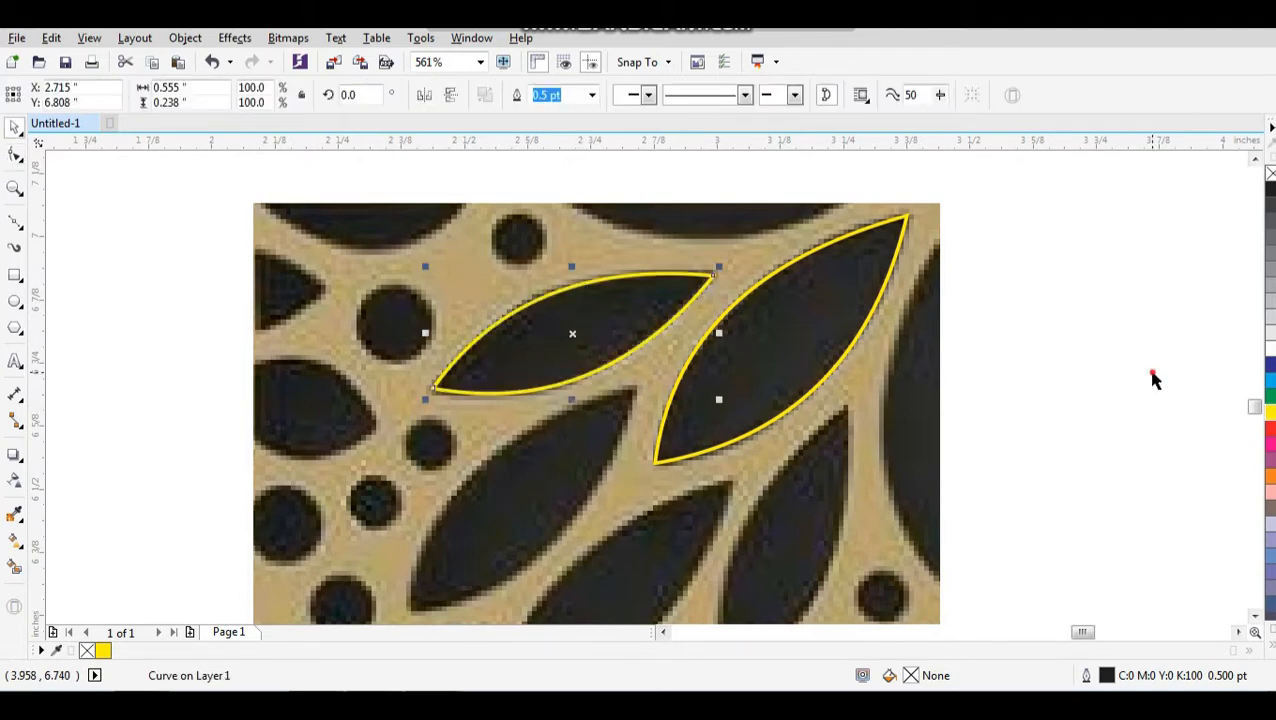
{"action": "left_click", "coordinate": [1145, 366]}
Draw a closed two-node Bézier shape, about 0.44 by 0.43 inches, between the tips of the leaf directly below the slender one
{"action": "scroll", "coordinate": [868, 360], "scroll_direction": "down", "scroll_amount": 1}
{"action": "key", "text": "F2"}
{"action": "left_click_drag", "start_coordinate": [886, 333], "coordinate": [509, 536]}
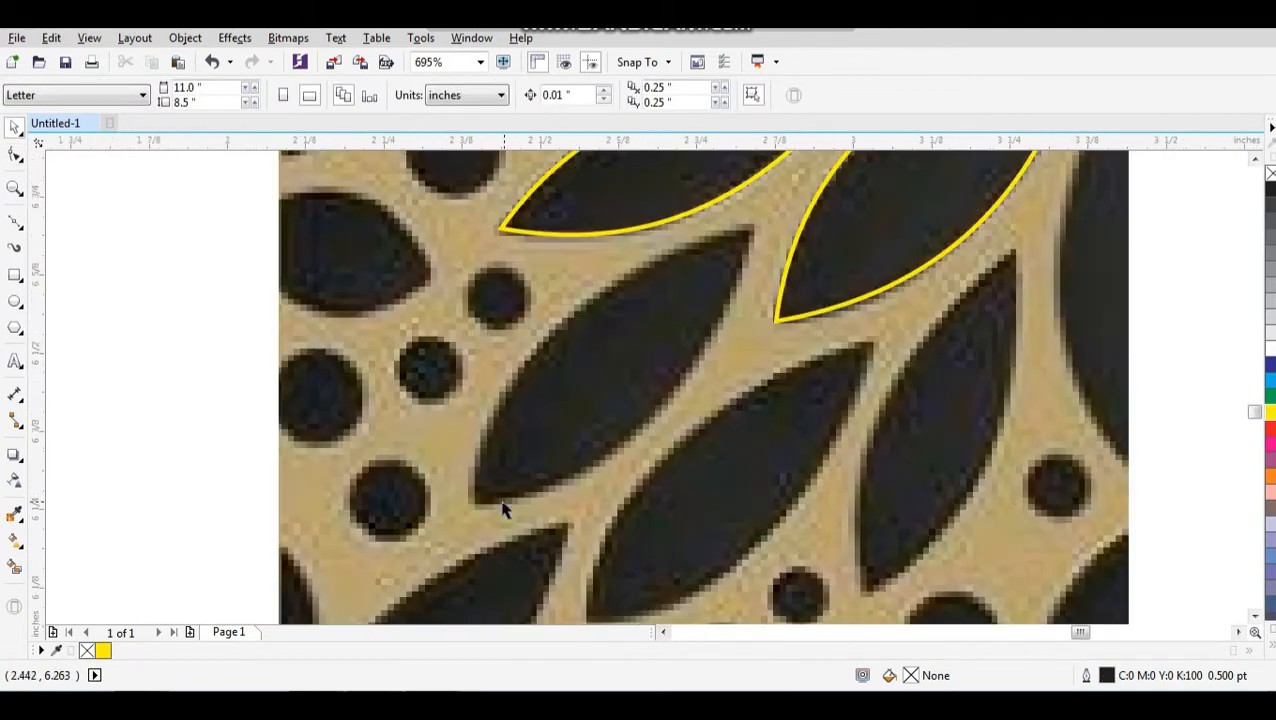
{"action": "left_click", "coordinate": [21, 227]}
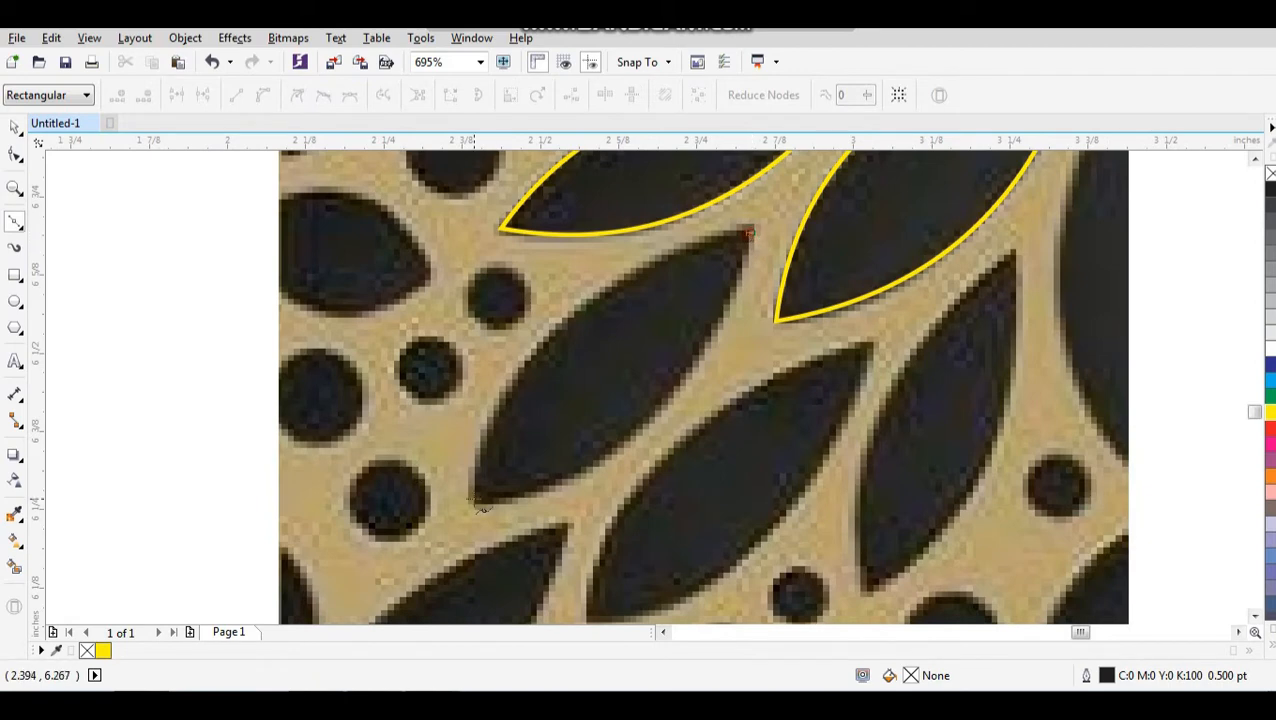
{"action": "left_click", "coordinate": [478, 507]}
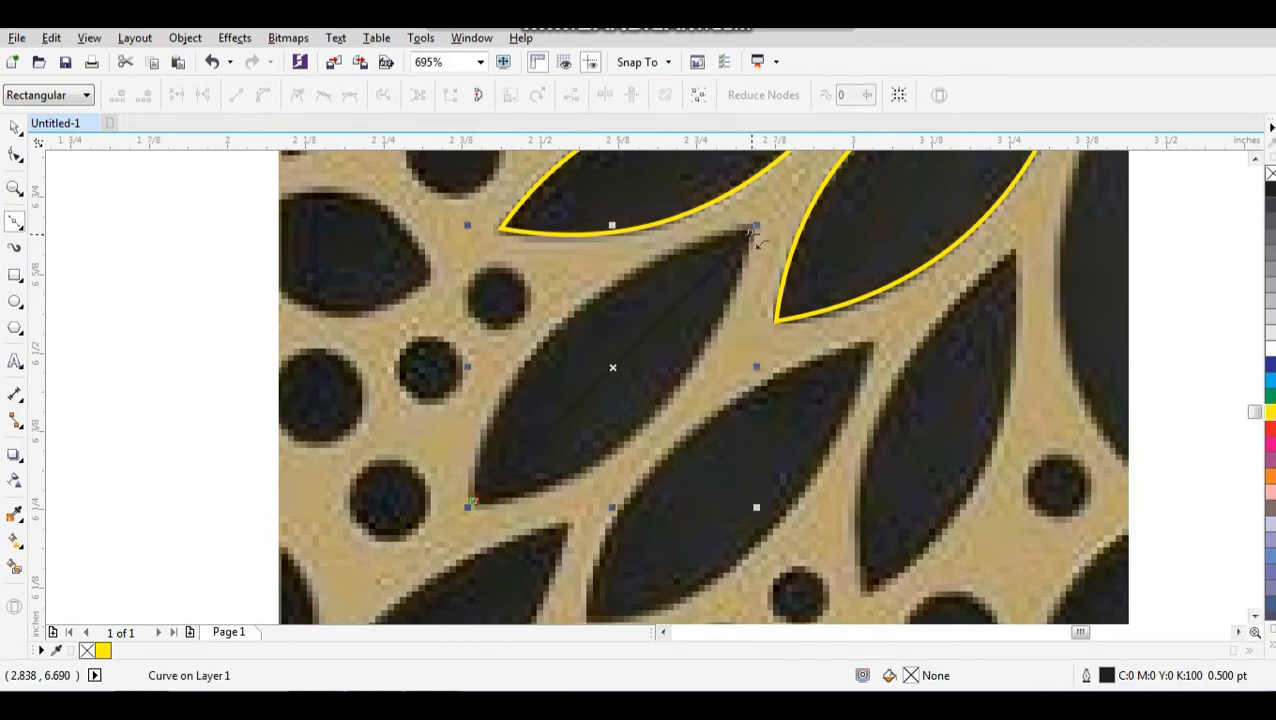
{"action": "key", "text": "space"}
Curve both segments of the third leaf shape to follow its edges, and colour the outline yellow
{"action": "key", "text": "space"}
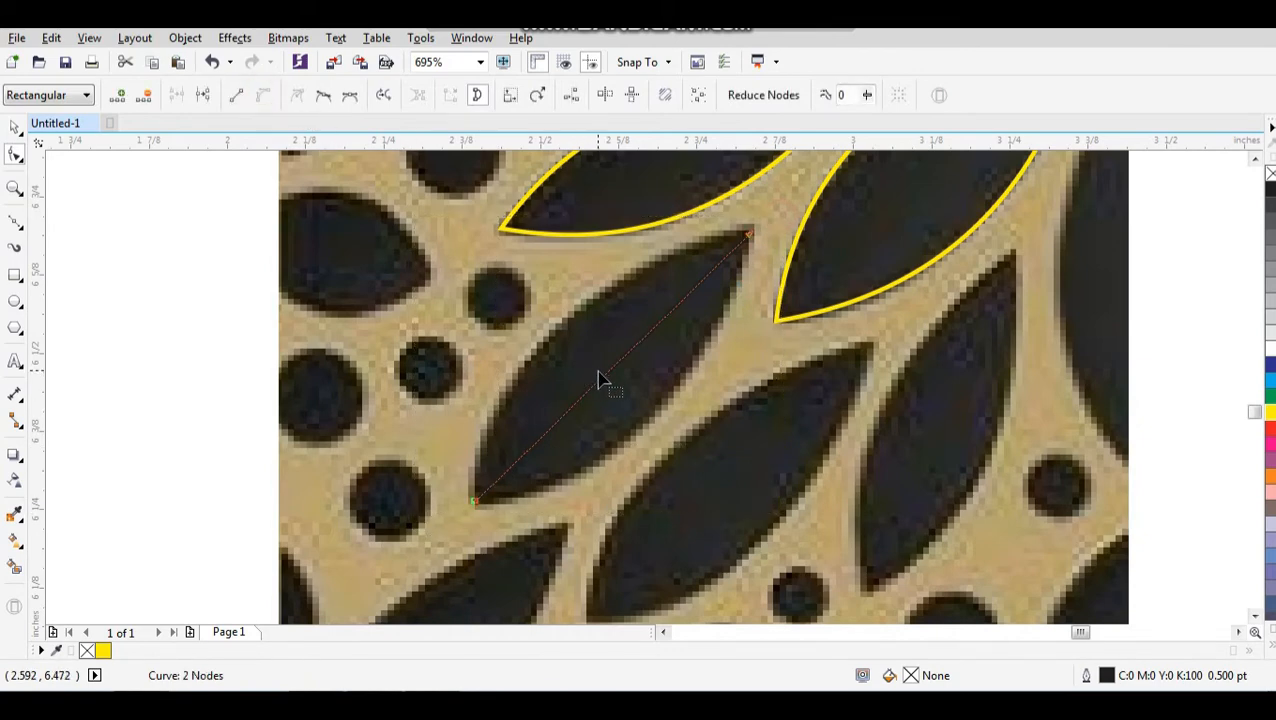
{"action": "left_click_drag", "start_coordinate": [608, 372], "coordinate": [553, 332]}
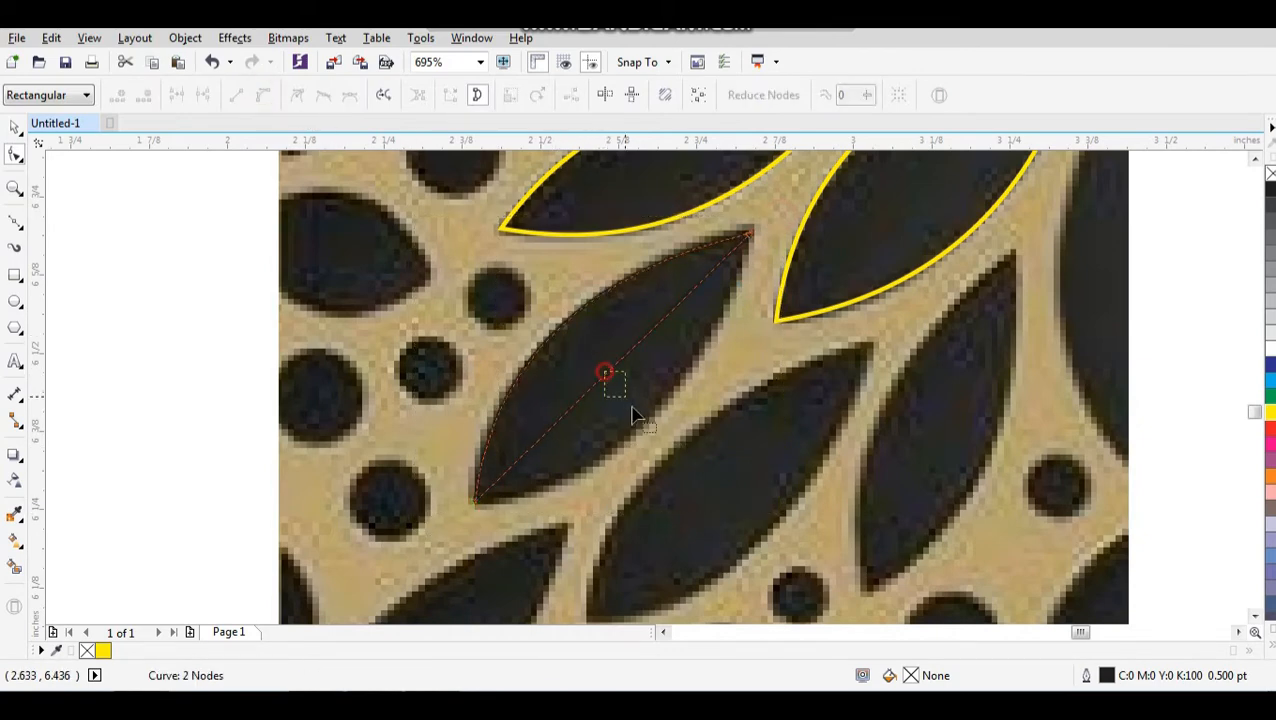
{"action": "left_click_drag", "start_coordinate": [612, 378], "coordinate": [644, 427]}
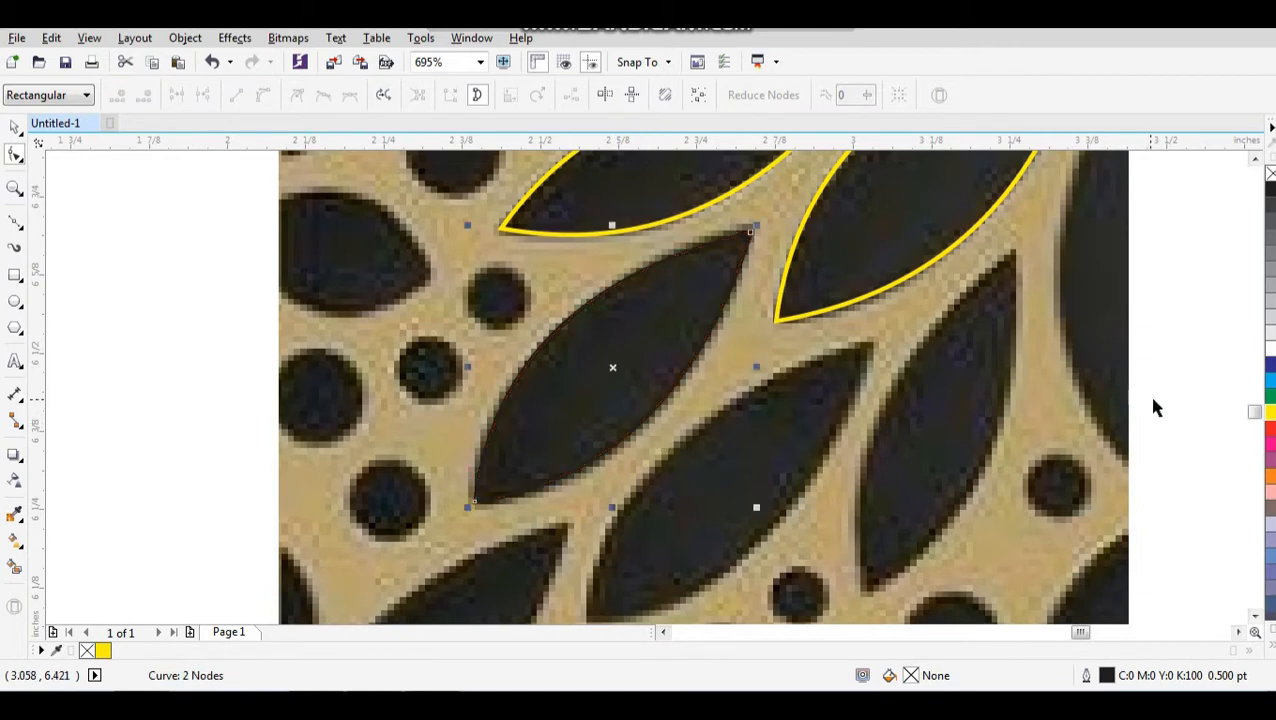
{"action": "key", "text": "space"}
{"action": "right_click", "coordinate": [1269, 412]}
Draw a closed two-node Bézier shape, about 0.45 by 0.44 inches, between the tips of the leaf to the third one's lower right
{"action": "scroll", "coordinate": [815, 354], "scroll_direction": "down", "scroll_amount": 3}
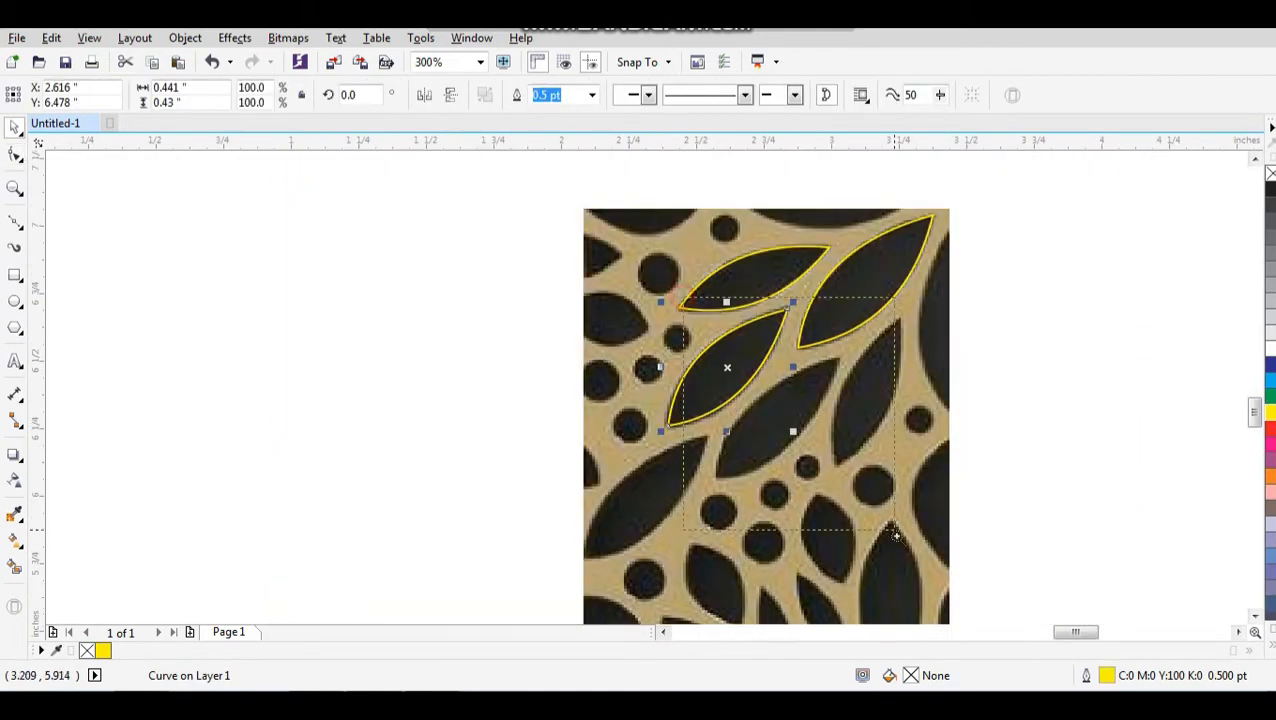
{"action": "scroll", "coordinate": [896, 537], "scroll_direction": "up", "scroll_amount": 3}
{"action": "left_click", "coordinate": [13, 221]}
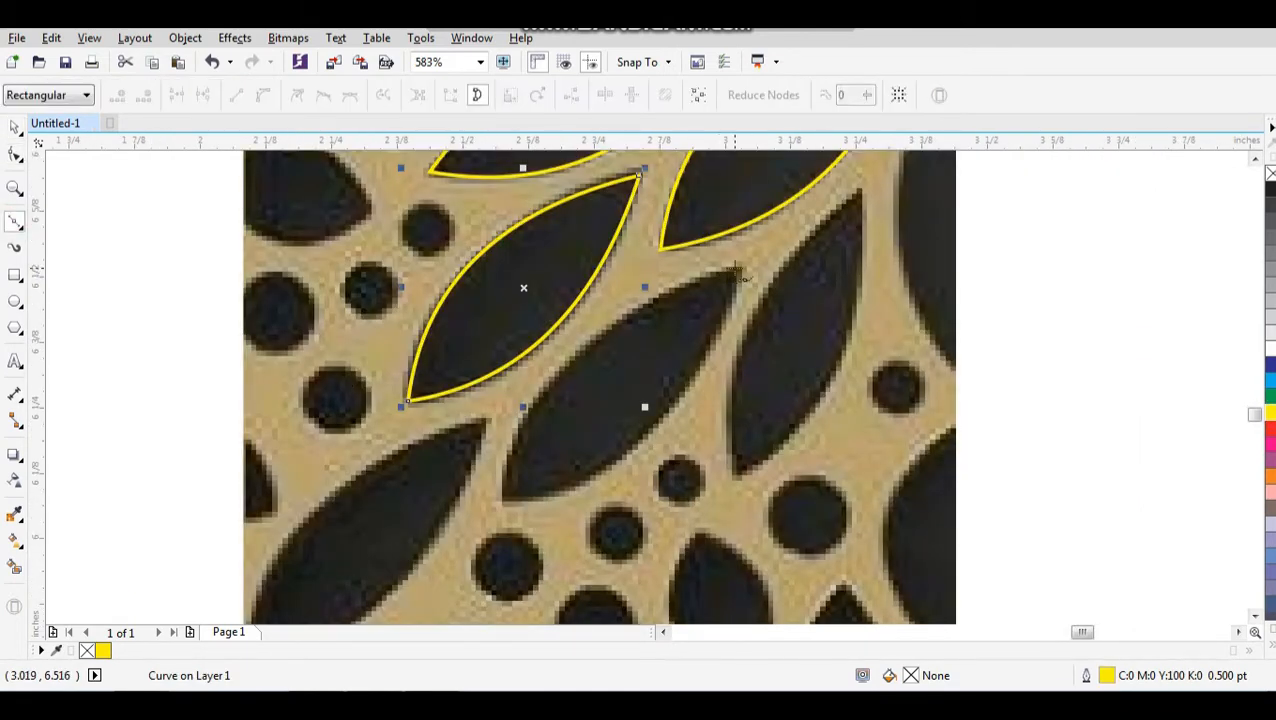
{"action": "left_click", "coordinate": [740, 269]}
{"action": "left_click", "coordinate": [504, 501]}
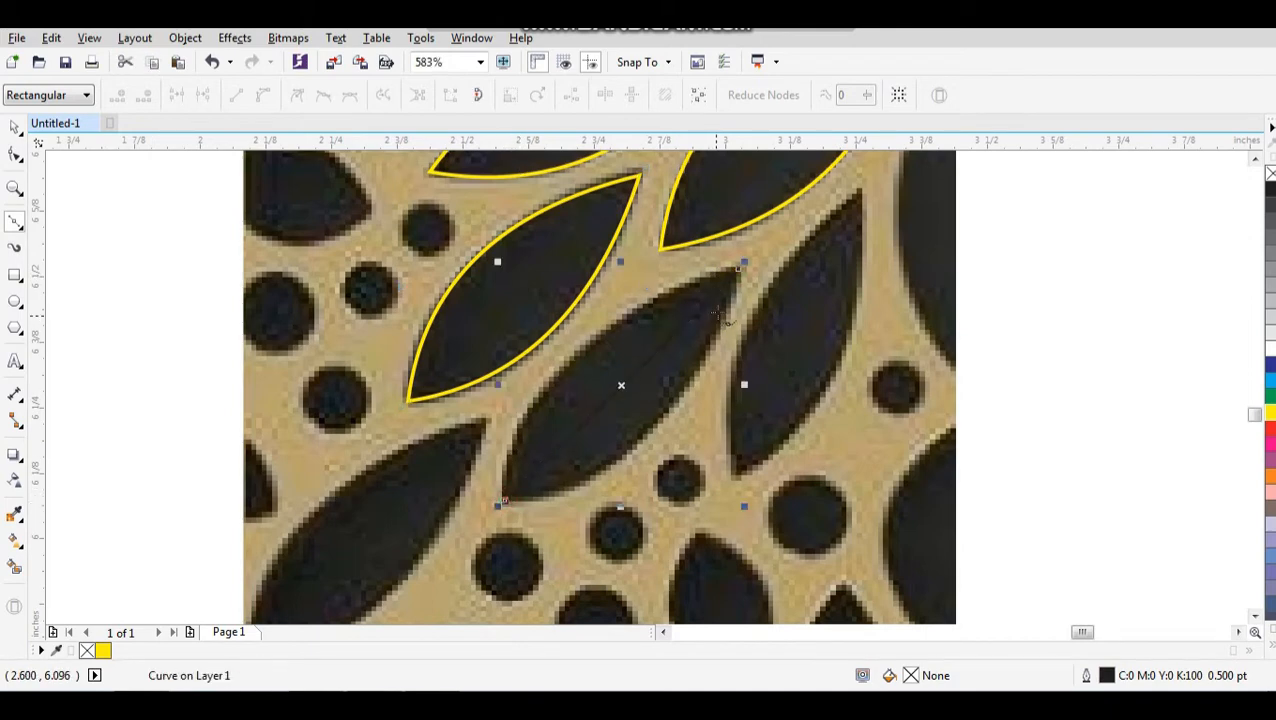
{"action": "left_click", "coordinate": [740, 269]}
{"action": "key", "text": "space"}
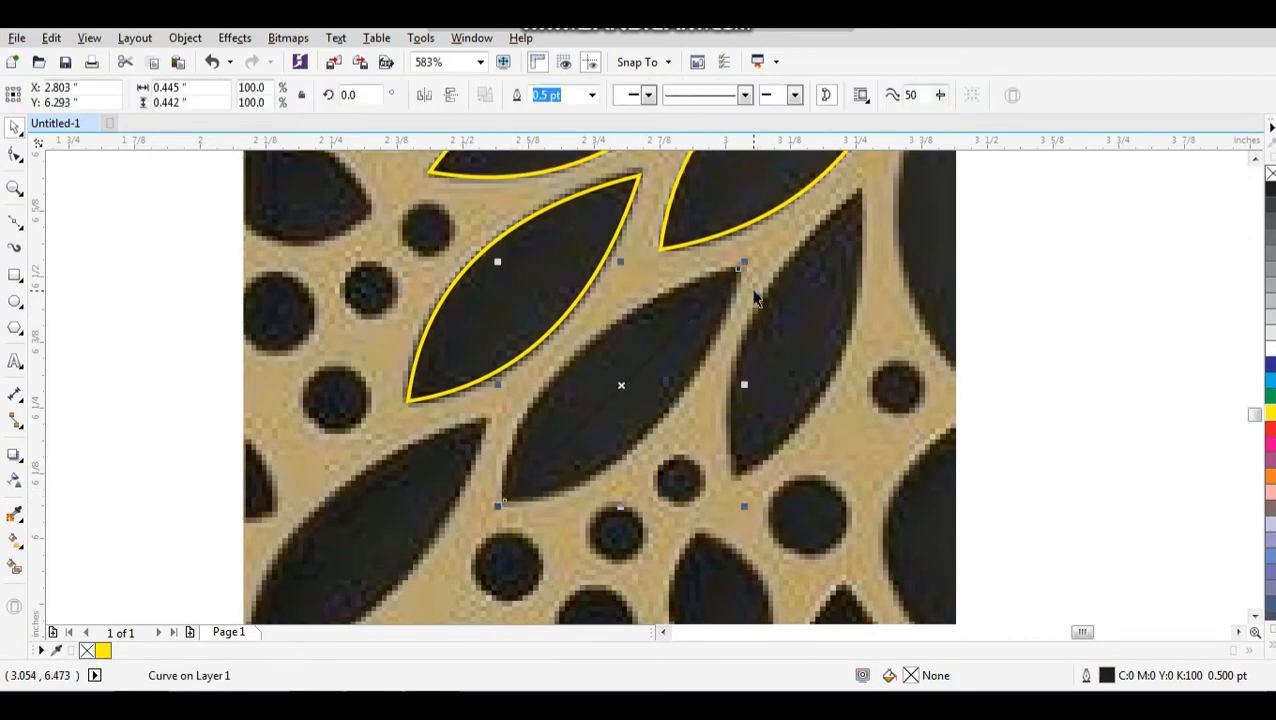
Convert the fourth leaf's segments to curves shaped along both of its edges, and colour the outline yellow
{"action": "key", "text": "F10"}
{"action": "left_click_drag", "start_coordinate": [779, 256], "coordinate": [504, 478]}
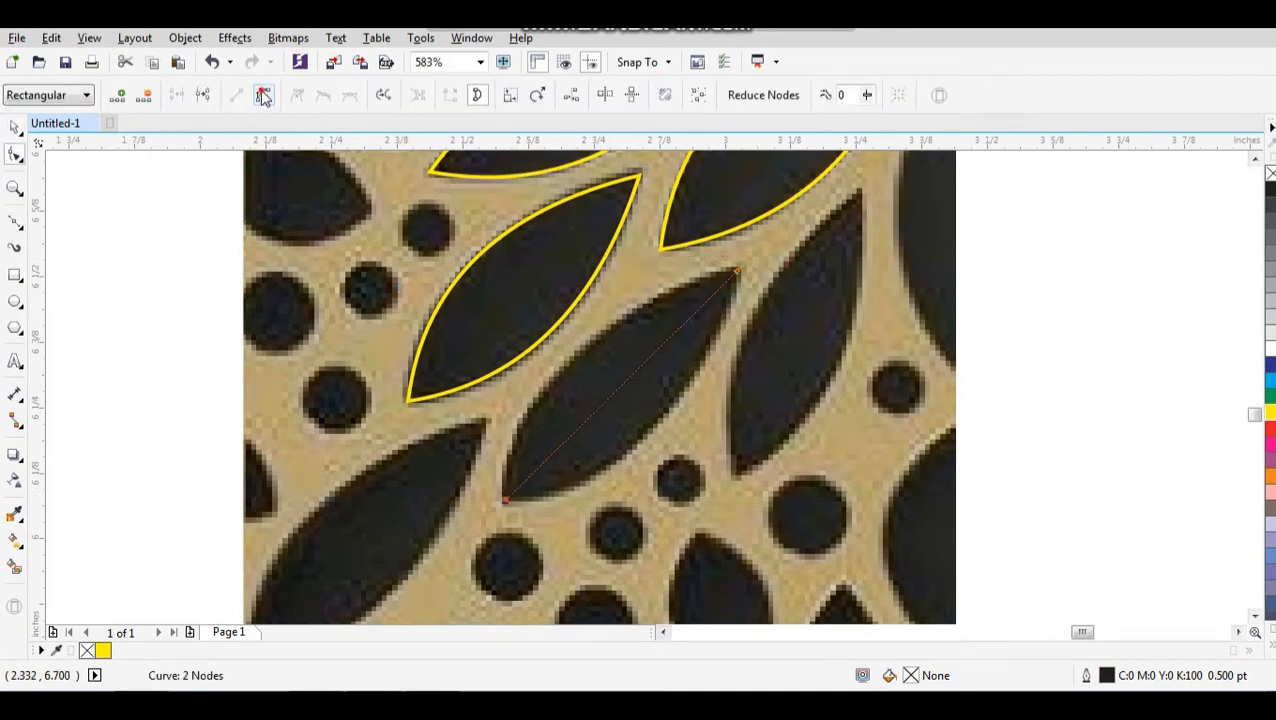
{"action": "left_click", "coordinate": [263, 95]}
{"action": "left_click_drag", "start_coordinate": [614, 402], "coordinate": [649, 433]}
{"action": "key", "text": "space"}
{"action": "scroll", "coordinate": [670, 384], "scroll_direction": "down", "scroll_amount": 2}
{"action": "scroll", "coordinate": [612, 346], "scroll_direction": "up", "scroll_amount": 2}
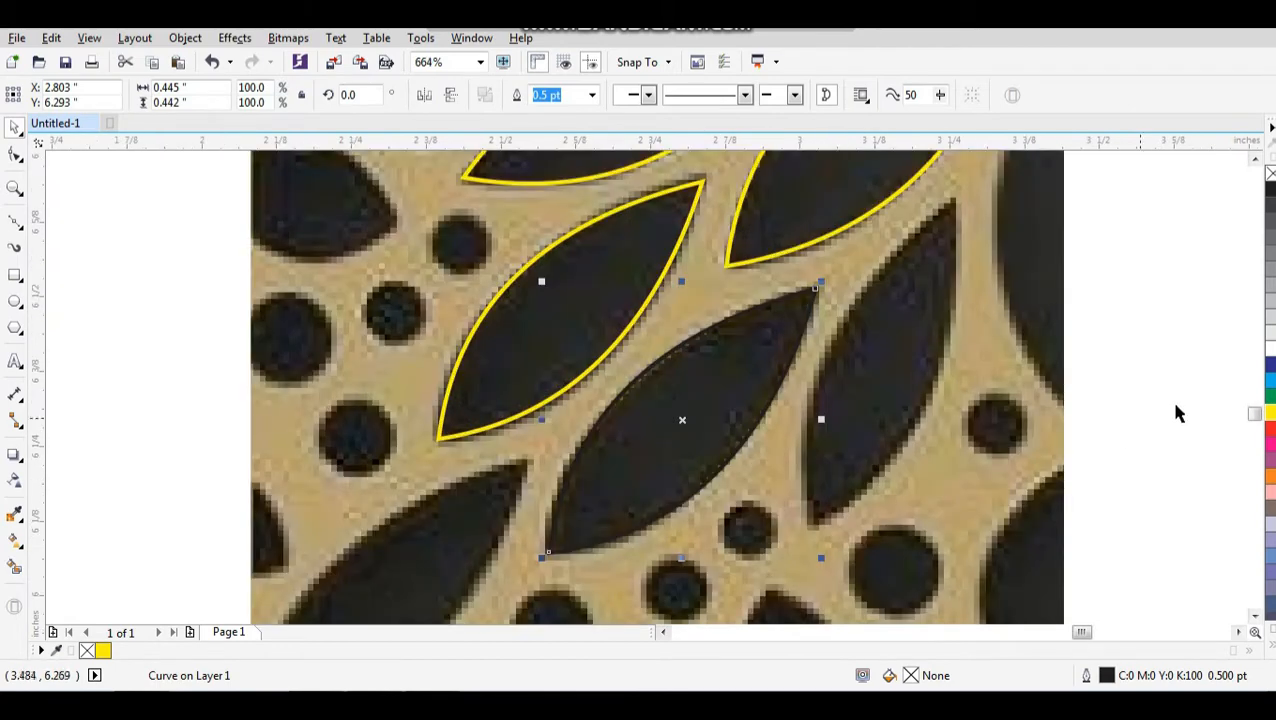
{"action": "right_click", "coordinate": [1269, 412]}
Draw a closed two-node Bézier shape between the tips of the narrow upright leaf to the right of the fourth one
{"action": "scroll", "coordinate": [747, 347], "scroll_direction": "down", "scroll_amount": 3}
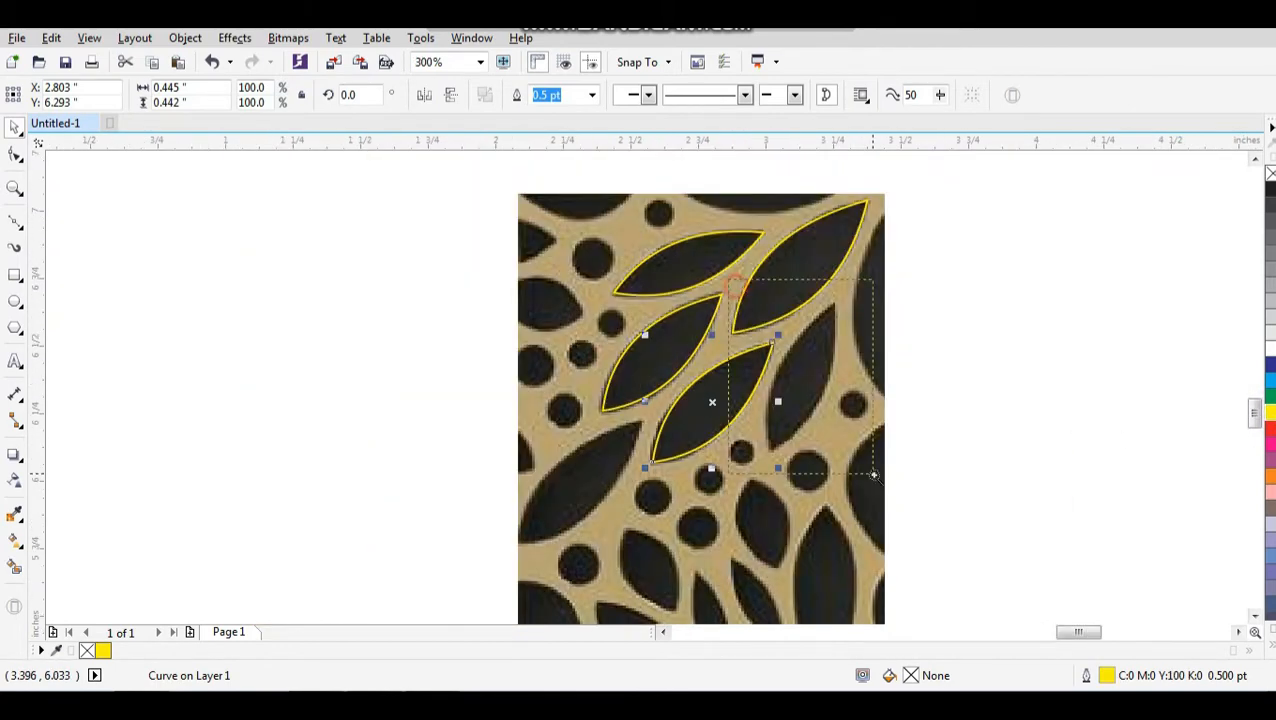
{"action": "left_click_drag", "start_coordinate": [873, 475], "coordinate": [893, 503]}
{"action": "left_click", "coordinate": [15, 275]}
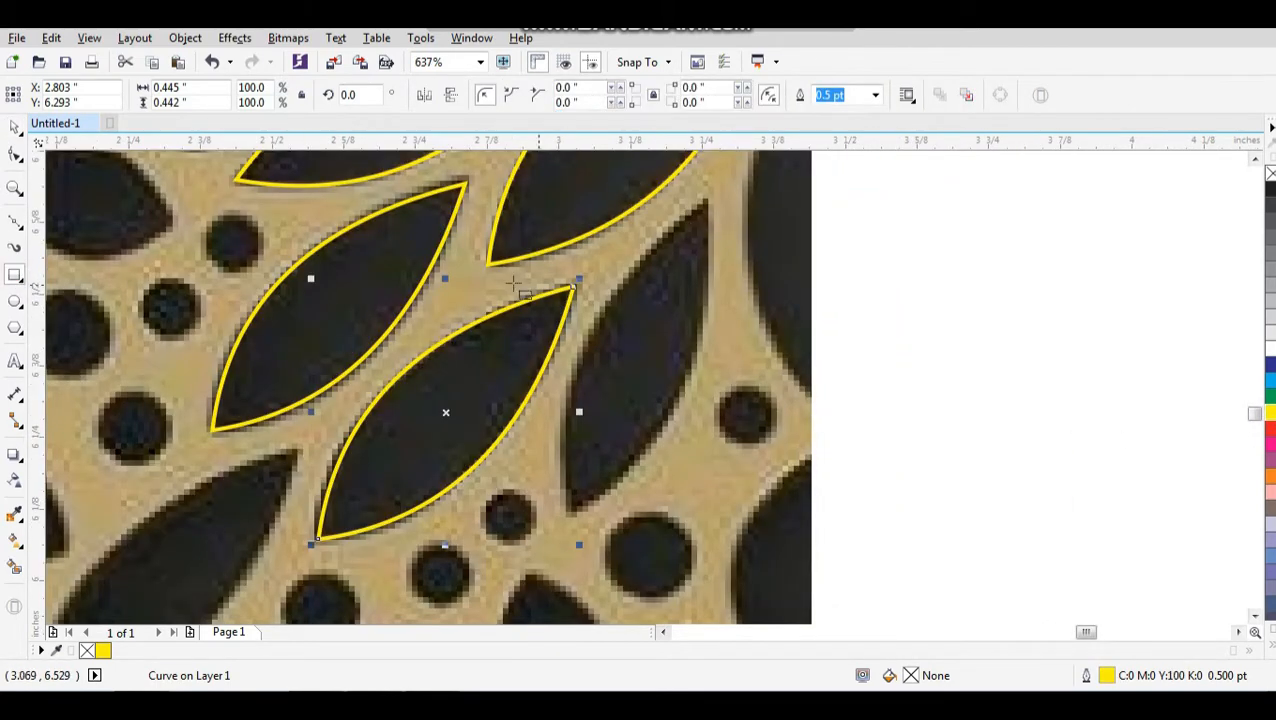
{"action": "left_click", "coordinate": [15, 220]}
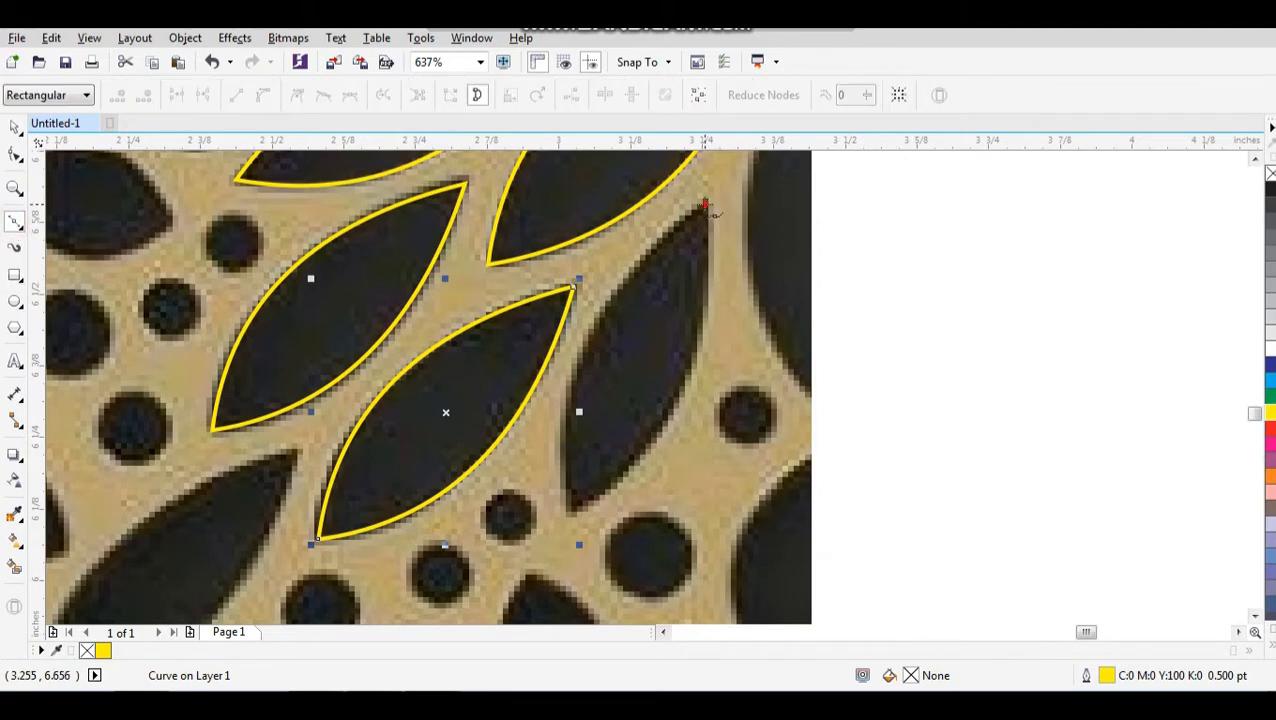
{"action": "left_click_drag", "start_coordinate": [705, 204], "coordinate": [568, 509]}
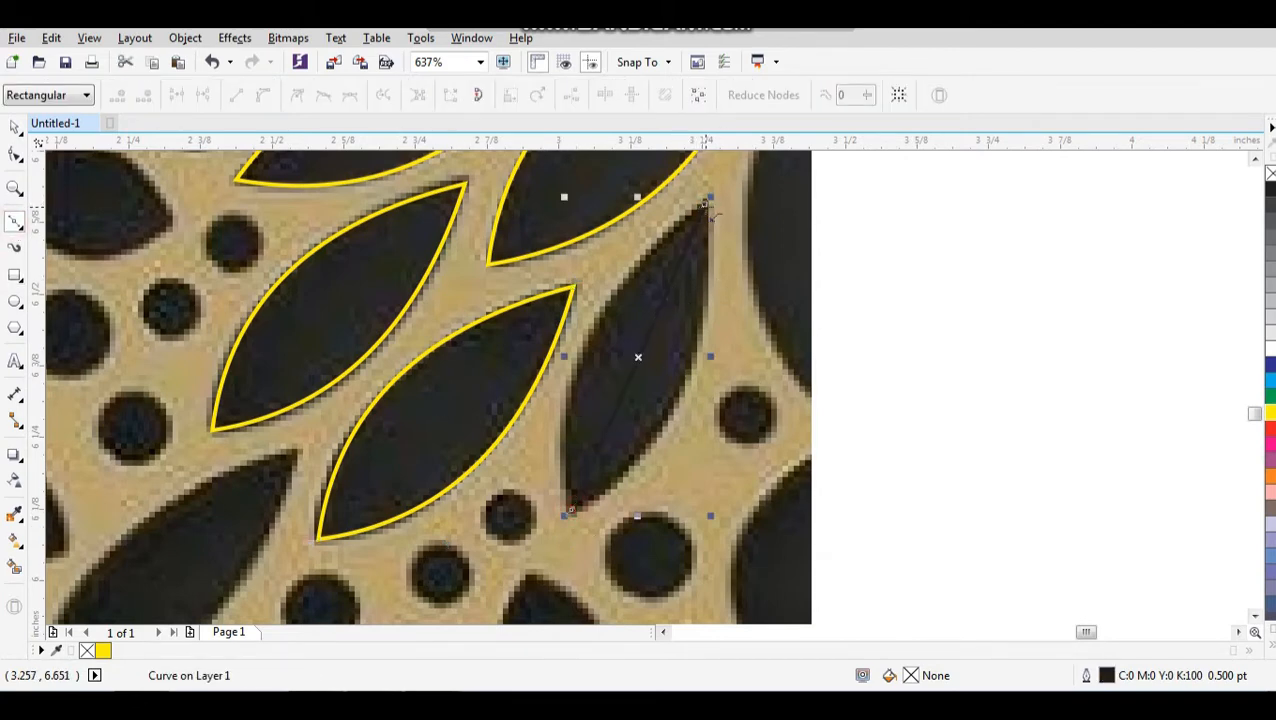
{"action": "left_click", "coordinate": [706, 204]}
{"action": "key", "text": "space"}
Bend the narrow upright leaf's two segments into curves along its edges, and colour the outline yellow
{"action": "key", "text": "F10"}
{"action": "left_click_drag", "start_coordinate": [750, 209], "coordinate": [591, 447]}
{"action": "left_click_drag", "start_coordinate": [631, 345], "coordinate": [689, 379]}
{"action": "key", "text": "ctrl+z"}
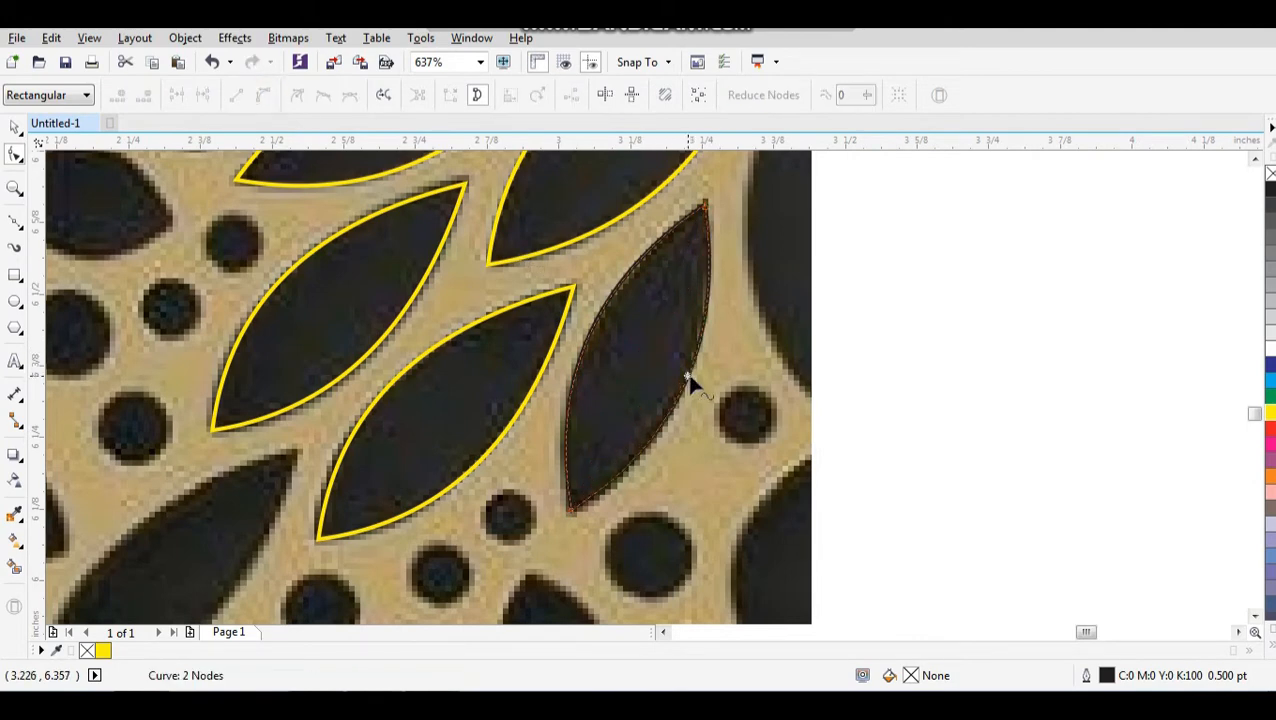
{"action": "key", "text": "space"}
{"action": "right_click", "coordinate": [1271, 413]}
{"action": "left_click", "coordinate": [1110, 398]}
Copy the fourth leaf's yellow outline onto the similar leaf at the panel's left edge
{"action": "scroll", "coordinate": [904, 355], "scroll_direction": "down", "scroll_amount": 2}
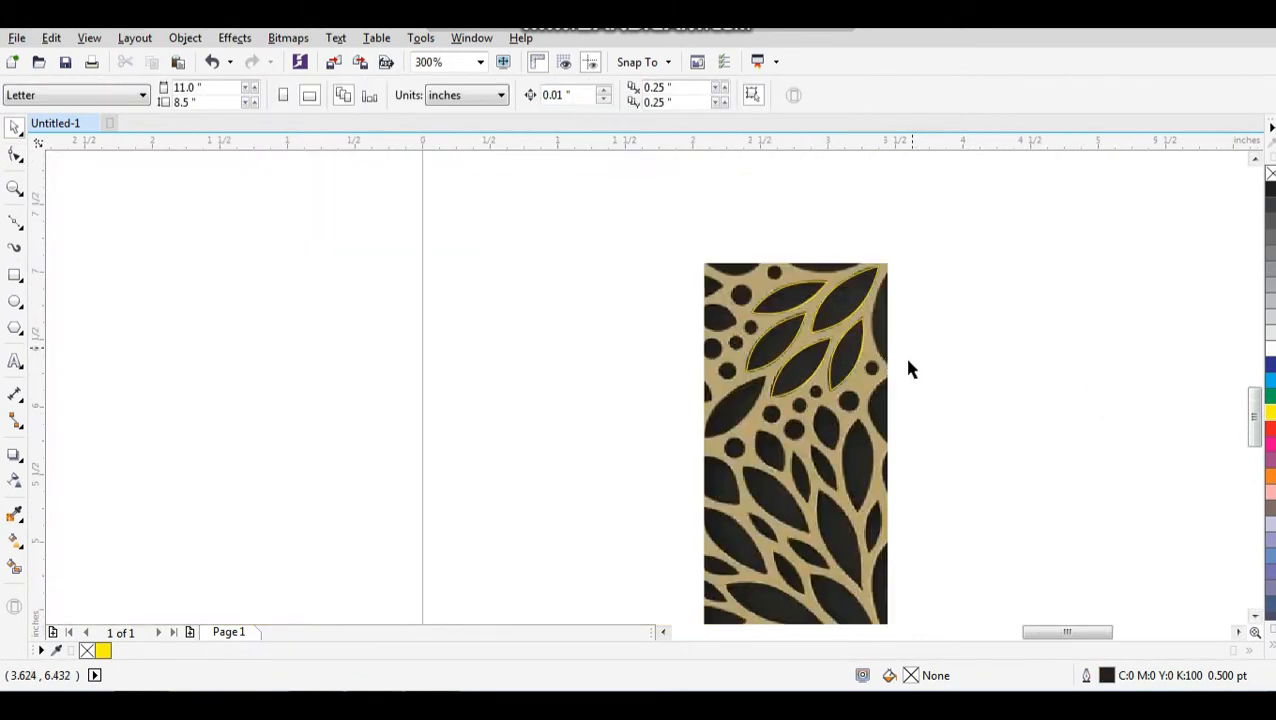
{"action": "key", "text": "F2"}
{"action": "left_click_drag", "start_coordinate": [876, 334], "coordinate": [623, 469]}
{"action": "left_click_drag", "start_coordinate": [783, 305], "coordinate": [561, 427]}
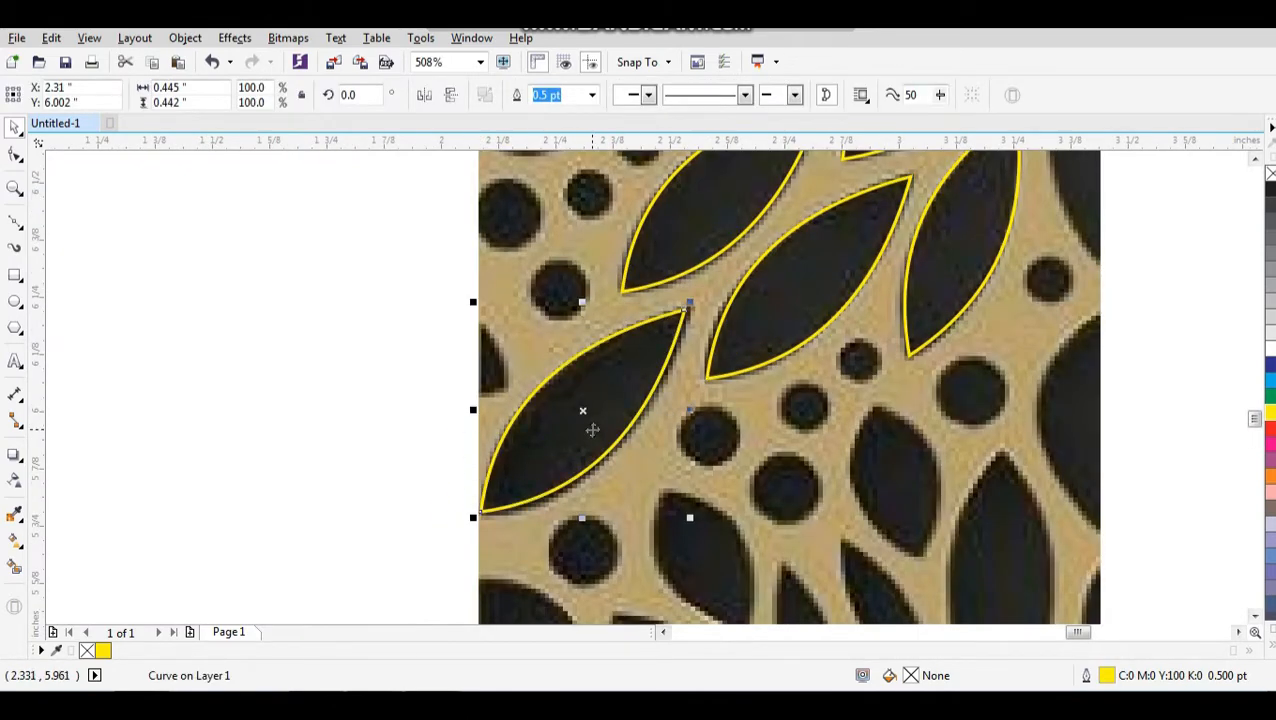
Place another copy of the leaf outline over the oppositely slanted leaf below the small circles
{"action": "scroll", "coordinate": [584, 418], "scroll_direction": "down", "scroll_amount": 3}
{"action": "left_click_drag", "start_coordinate": [544, 268], "coordinate": [764, 539]}
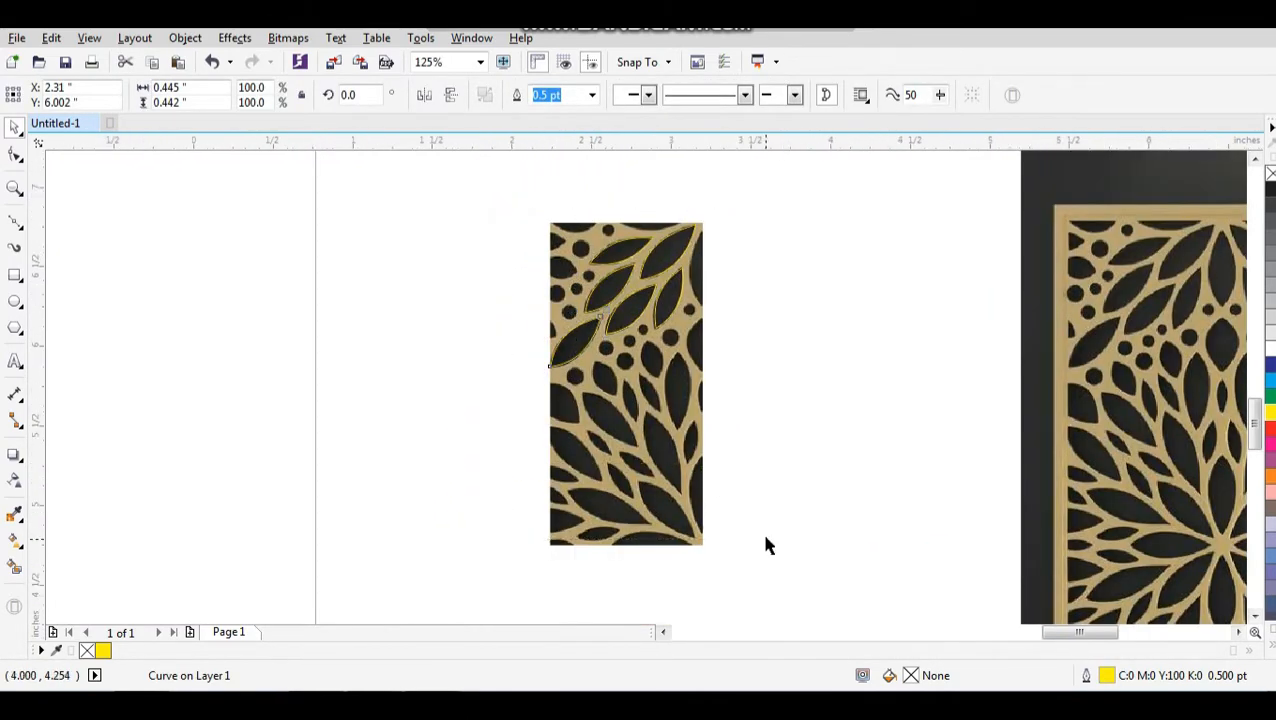
{"action": "left_click", "coordinate": [807, 453]}
{"action": "left_click", "coordinate": [607, 456]}
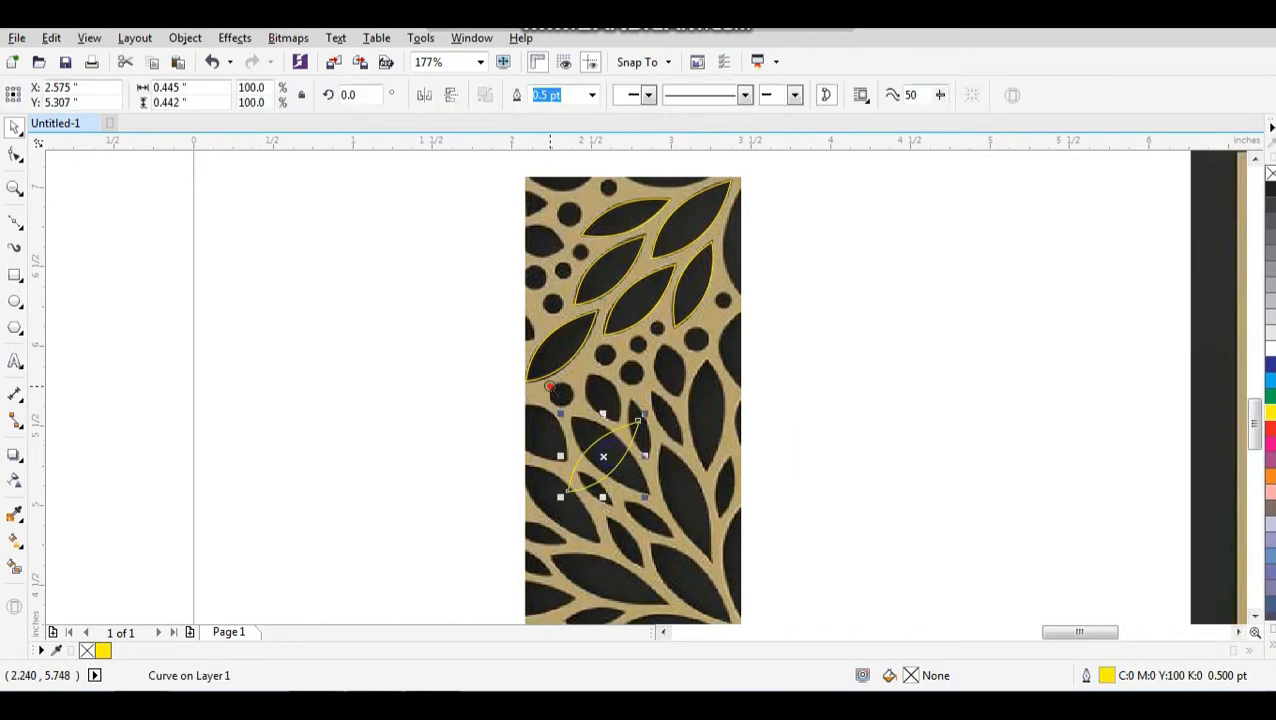
Rotate the placed copy to 274.428° and adjust its upper tip and lower edge to fit the slanted leaf below the small circles
{"action": "scroll", "coordinate": [607, 456], "scroll_direction": "up", "scroll_amount": 3}
{"action": "left_click_drag", "start_coordinate": [733, 289], "coordinate": [684, 472]}
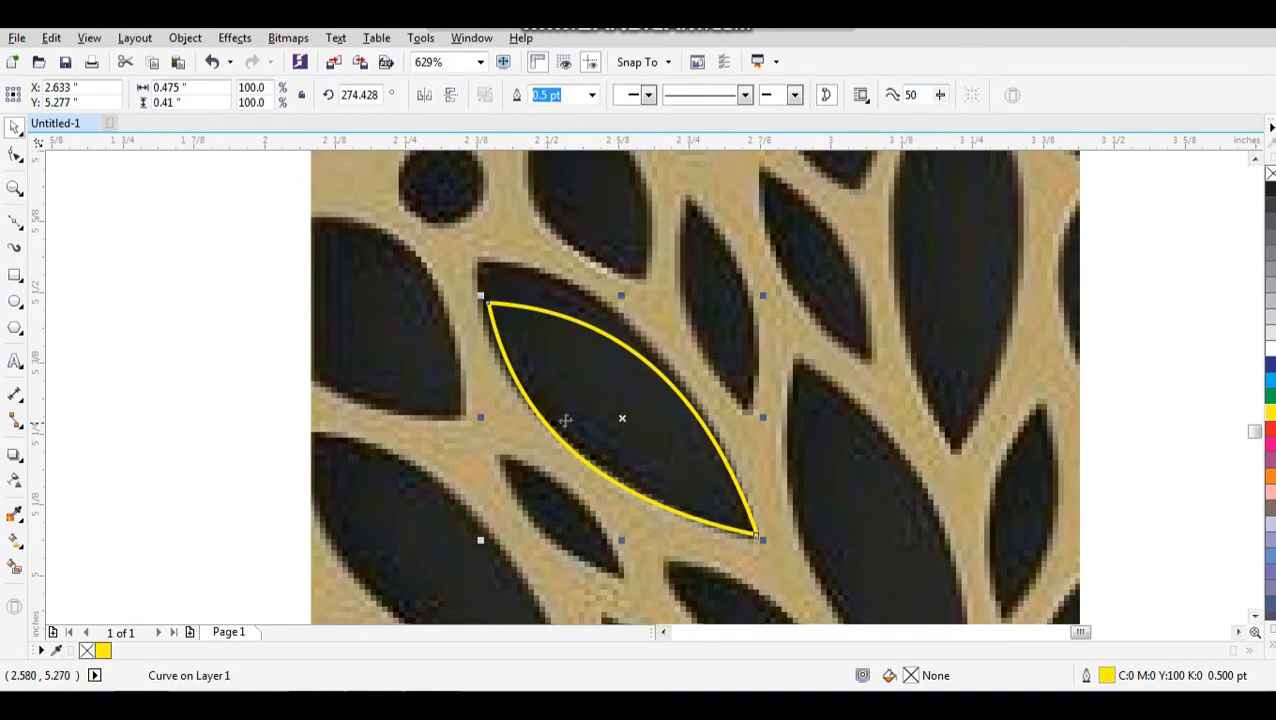
{"action": "key", "text": "F10"}
{"action": "left_click_drag", "start_coordinate": [488, 305], "coordinate": [482, 265]}
{"action": "left_click_drag", "start_coordinate": [563, 430], "coordinate": [550, 427]}
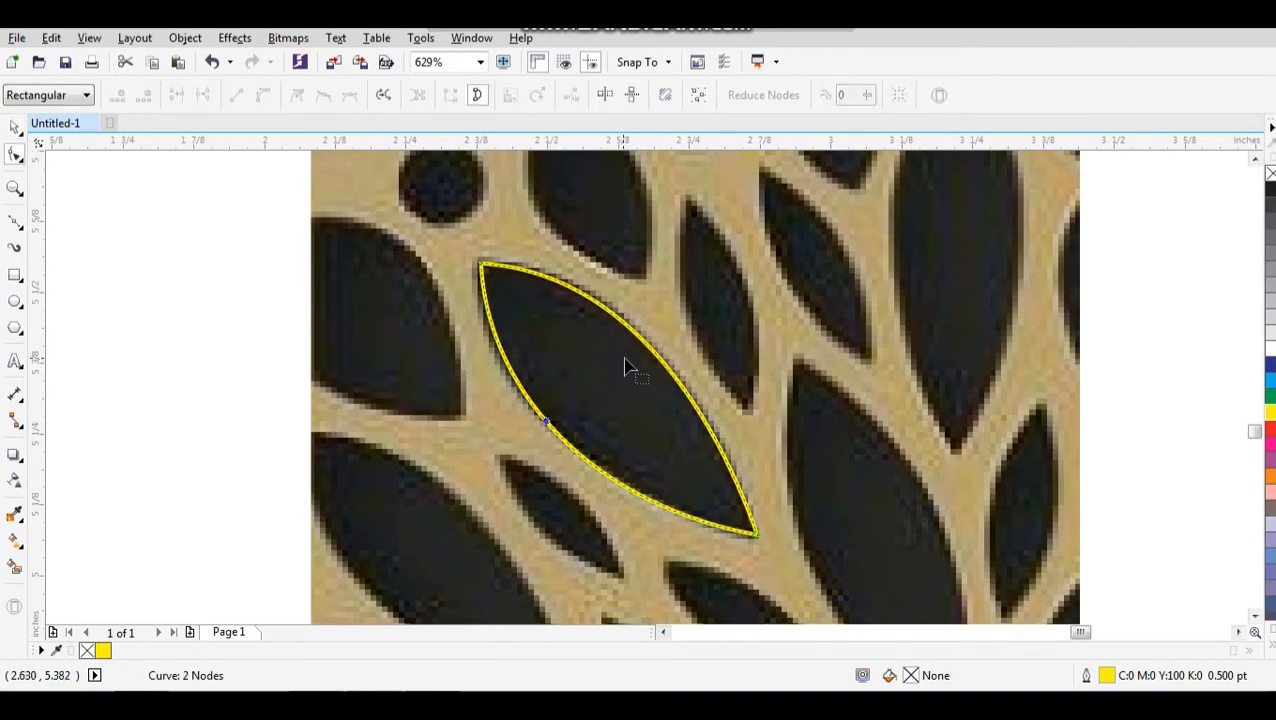
{"action": "key", "text": "space"}
Copy the fitted outline onto the long steep leaf to its lower right and rotate the copy to 251.153°
{"action": "scroll", "coordinate": [636, 411], "scroll_direction": "down", "scroll_amount": 3}
{"action": "key", "text": "F2"}
{"action": "left_click_drag", "start_coordinate": [541, 225], "coordinate": [745, 536]}
{"action": "left_click_drag", "start_coordinate": [635, 420], "coordinate": [722, 468]}
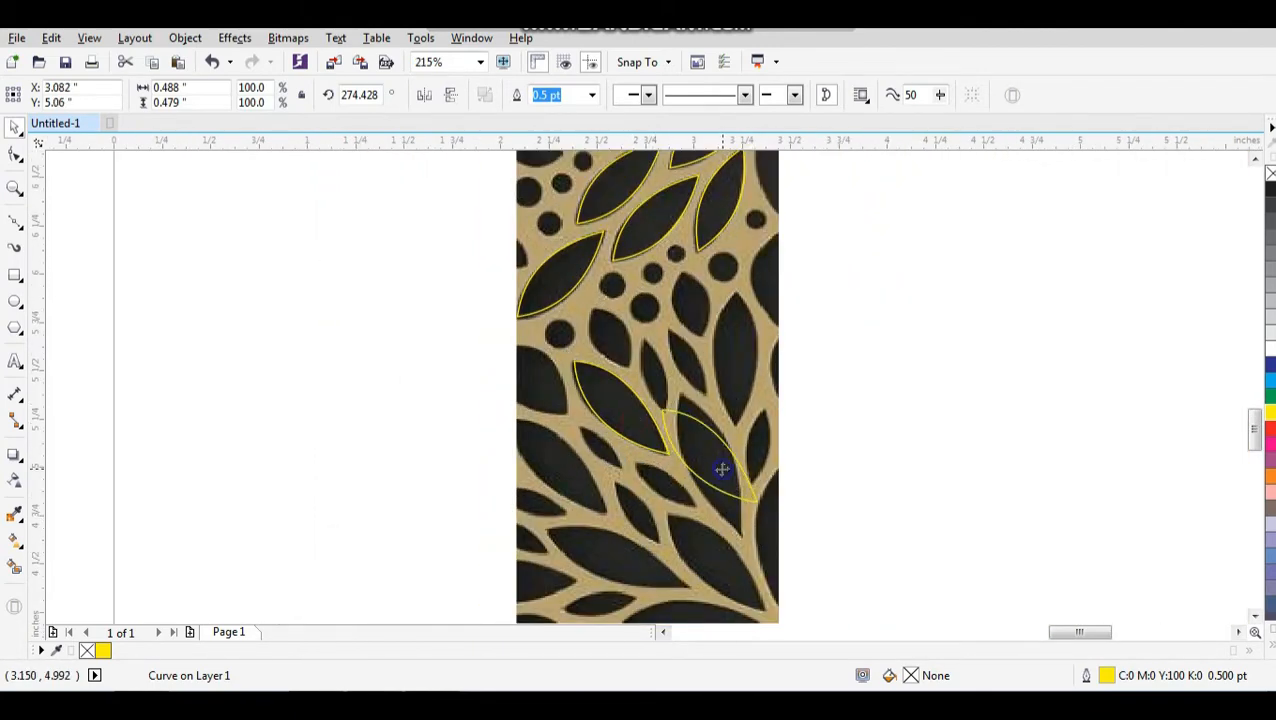
{"action": "left_click_drag", "start_coordinate": [762, 540], "coordinate": [752, 580]}
{"action": "left_click", "coordinate": [771, 481]}
{"action": "left_click_drag", "start_coordinate": [707, 470], "coordinate": [726, 514]}
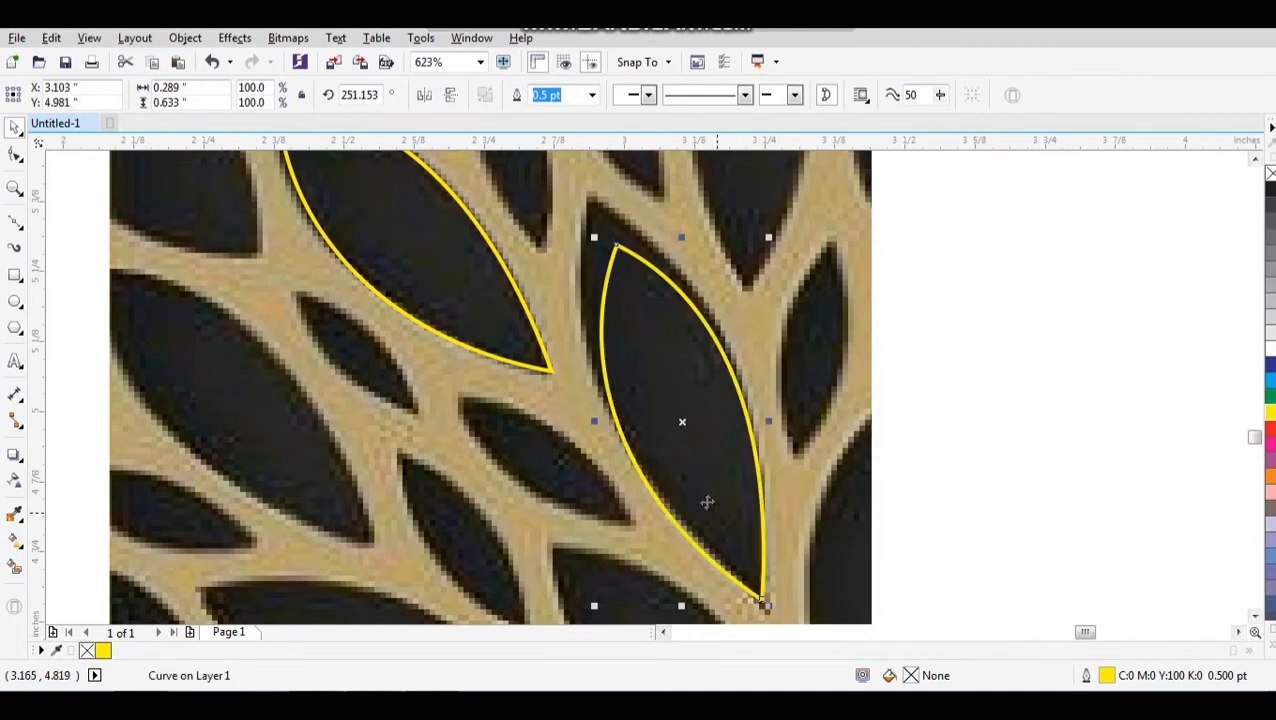
Reshape the steep leaf's outline by moving its upper node to the leaf's tip
{"action": "key", "text": "F10"}
{"action": "left_click_drag", "start_coordinate": [617, 248], "coordinate": [593, 203]}
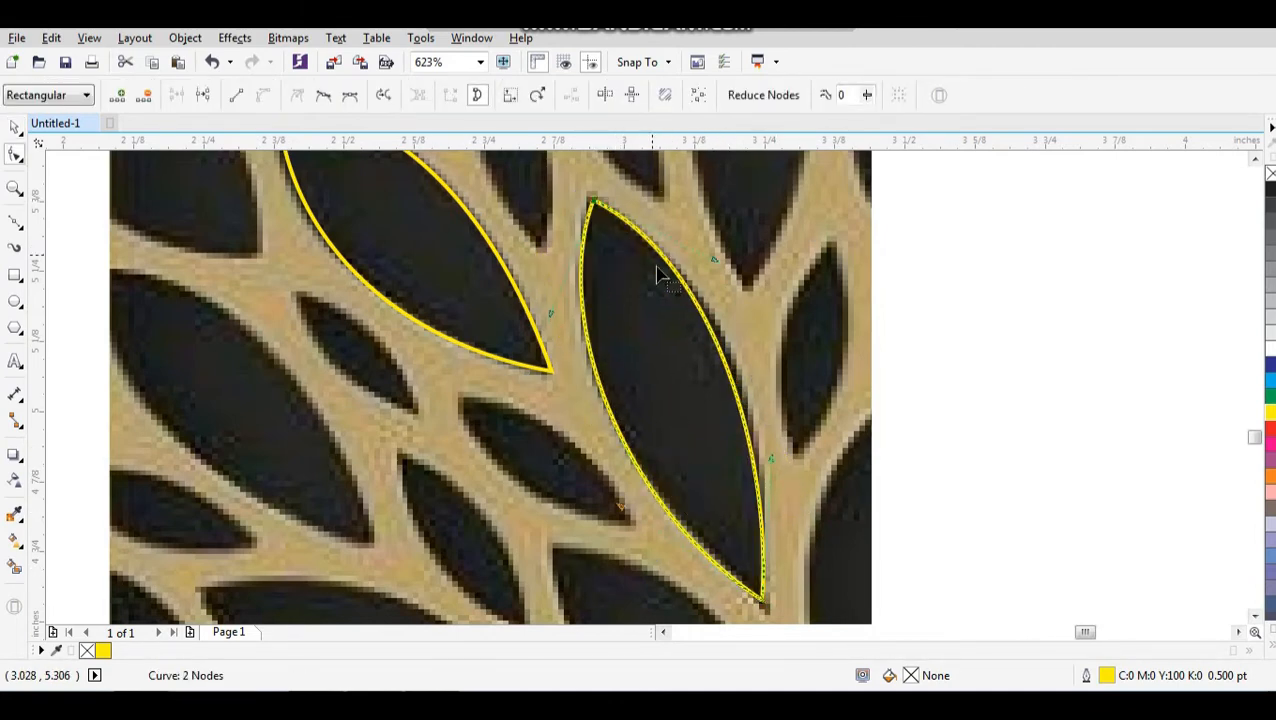
{"action": "left_click", "coordinate": [723, 362]}
{"action": "key", "text": "space"}
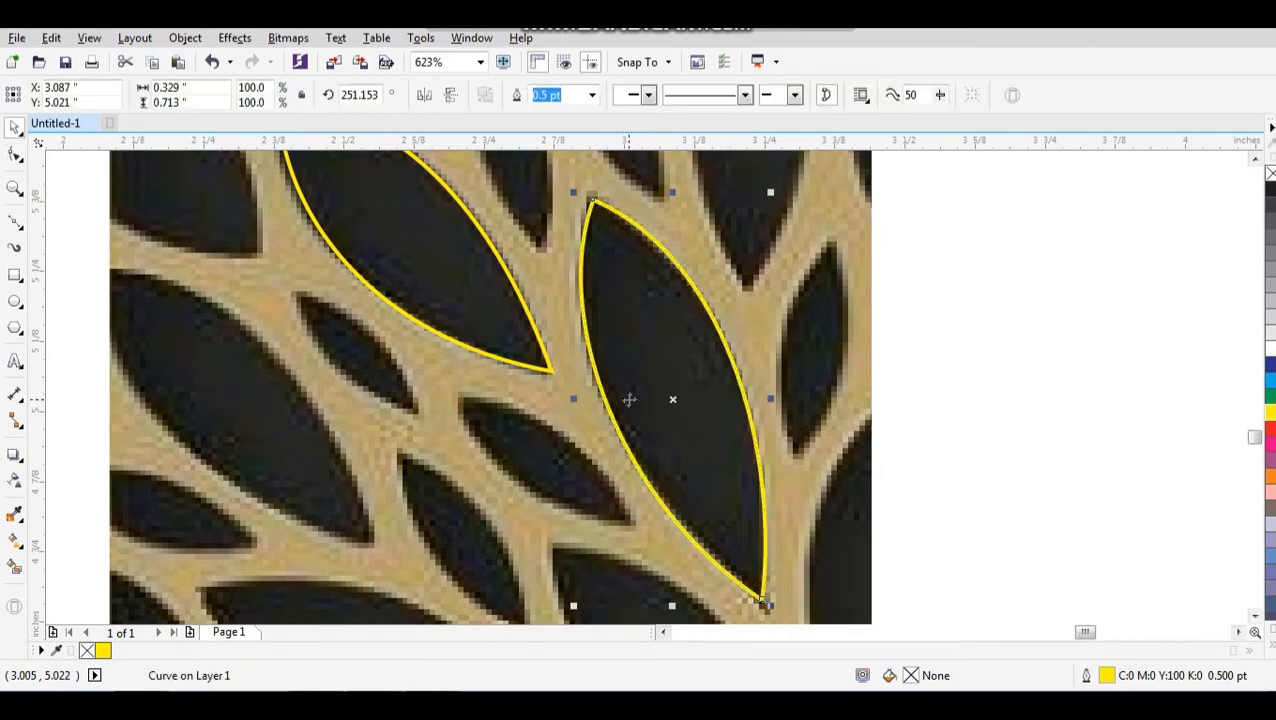
Copy the steep leaf's outline onto the leaf near the panel's lower-right corner and rotate the copy to 273.784°
{"action": "scroll", "coordinate": [629, 400], "scroll_direction": "down", "scroll_amount": 2}
{"action": "scroll", "coordinate": [703, 390], "scroll_direction": "up", "scroll_amount": 2}
{"action": "scroll", "coordinate": [668, 437], "scroll_direction": "down", "scroll_amount": 2}
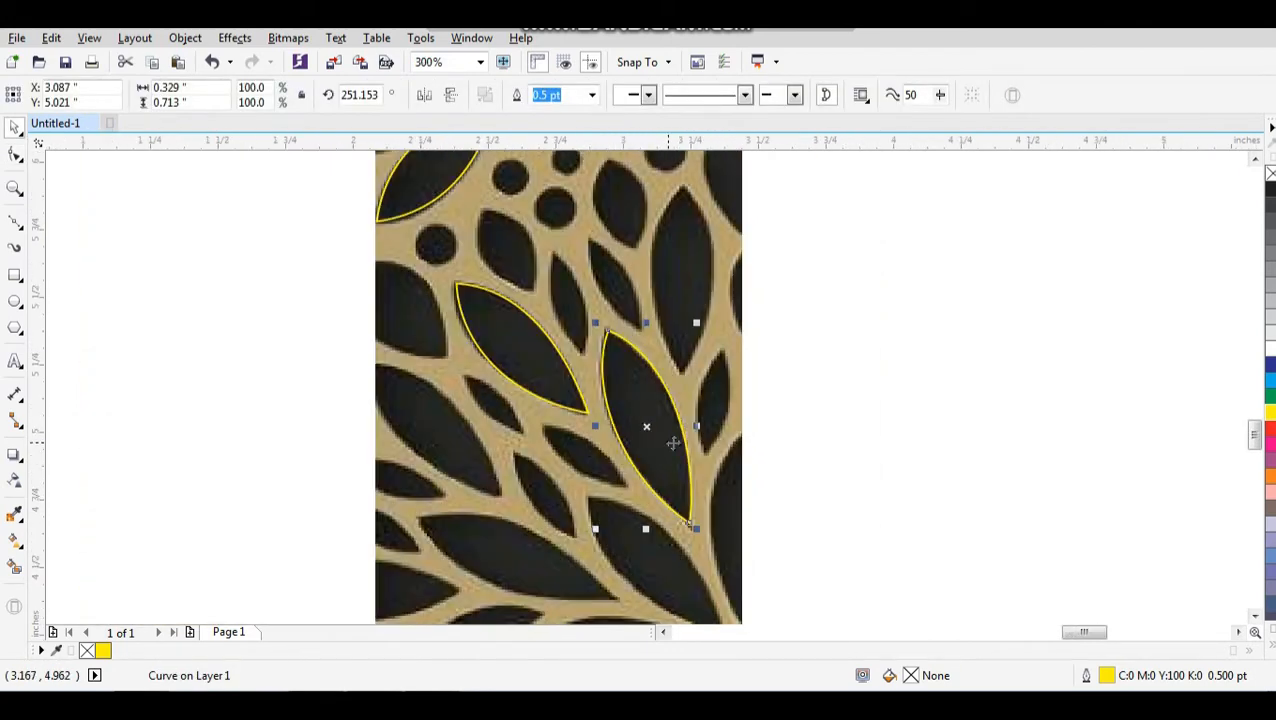
{"action": "scroll", "coordinate": [710, 339], "scroll_direction": "up", "scroll_amount": 2}
{"action": "scroll", "coordinate": [725, 339], "scroll_direction": "down", "scroll_amount": 2}
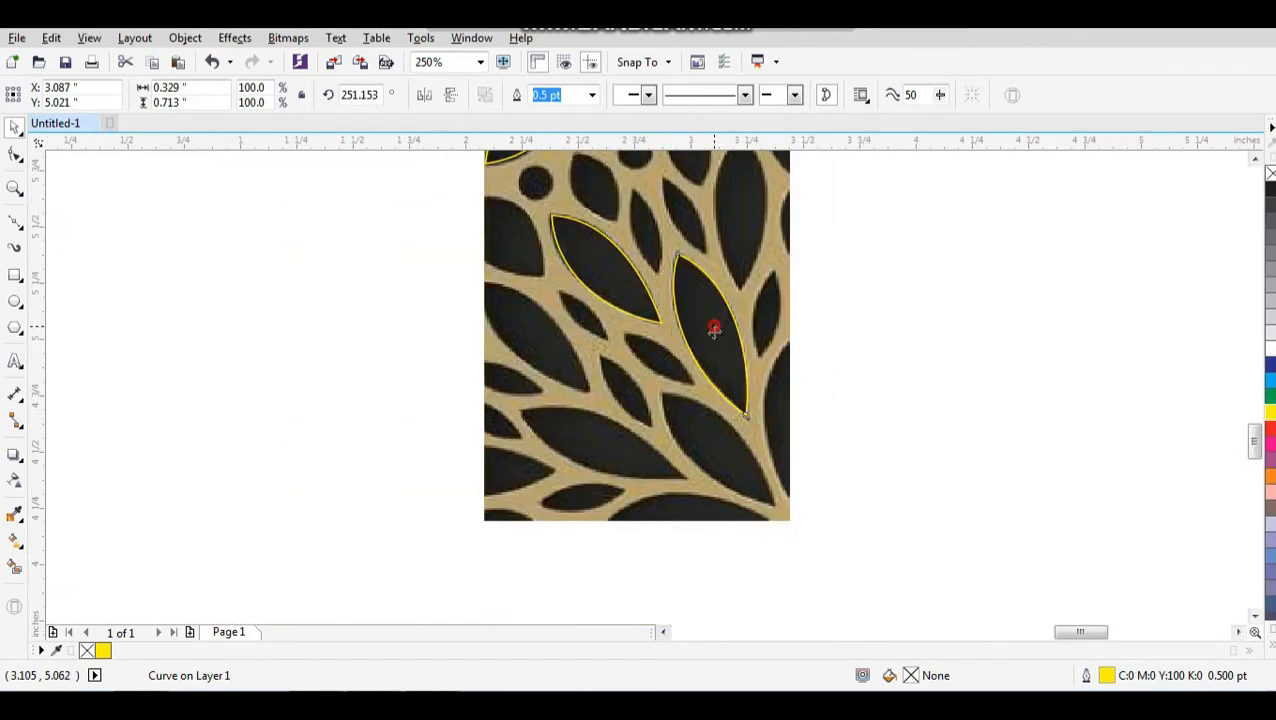
{"action": "left_click_drag", "start_coordinate": [712, 329], "coordinate": [702, 426]}
{"action": "right_click", "coordinate": [702, 426]}
{"action": "scroll", "coordinate": [754, 538], "scroll_direction": "up", "scroll_amount": 2}
{"action": "left_click", "coordinate": [714, 480]}
{"action": "left_click_drag", "start_coordinate": [741, 536], "coordinate": [795, 484]}
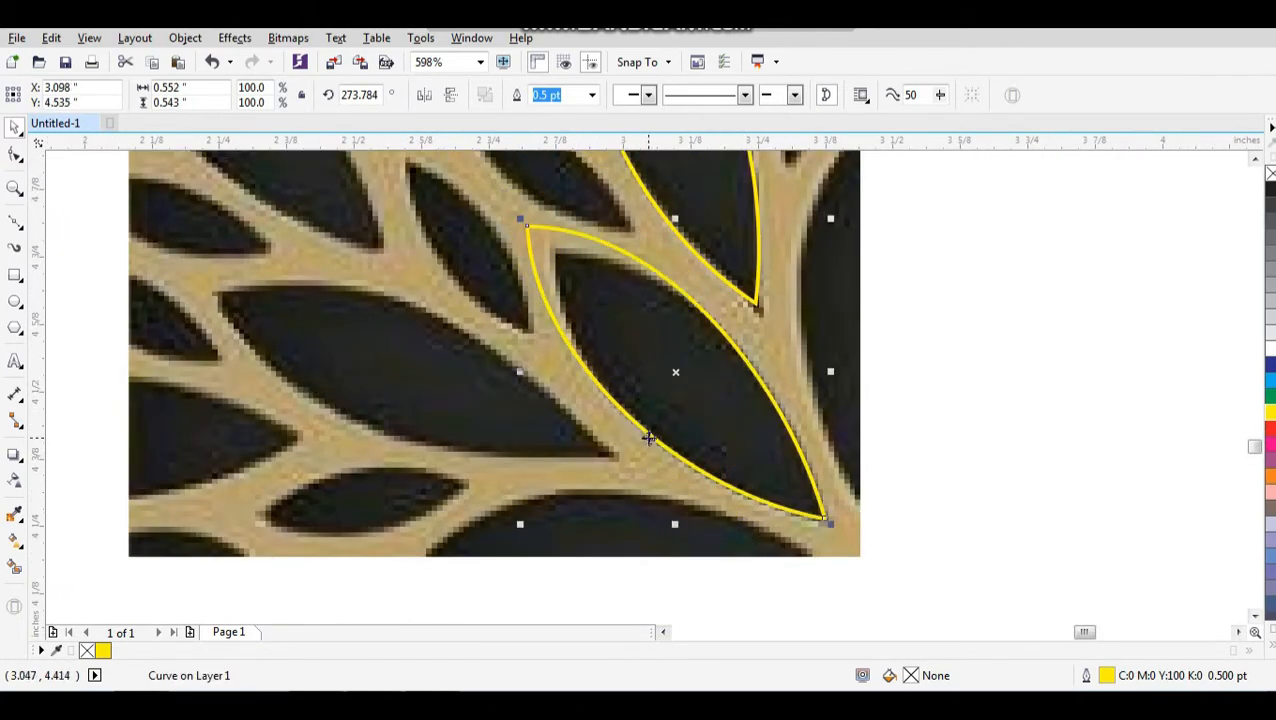
Move the upper node of the lower-right leaf's outline onto the leaf's tip
{"action": "key", "text": "F10"}
{"action": "left_click_drag", "start_coordinate": [526, 229], "coordinate": [559, 254]}
{"action": "key", "text": "space"}
Copy the lower-right leaf's outline onto the flatter leaf to its left and rotate the copy to 297.175°
{"action": "left_click_drag", "start_coordinate": [672, 366], "coordinate": [433, 367]}
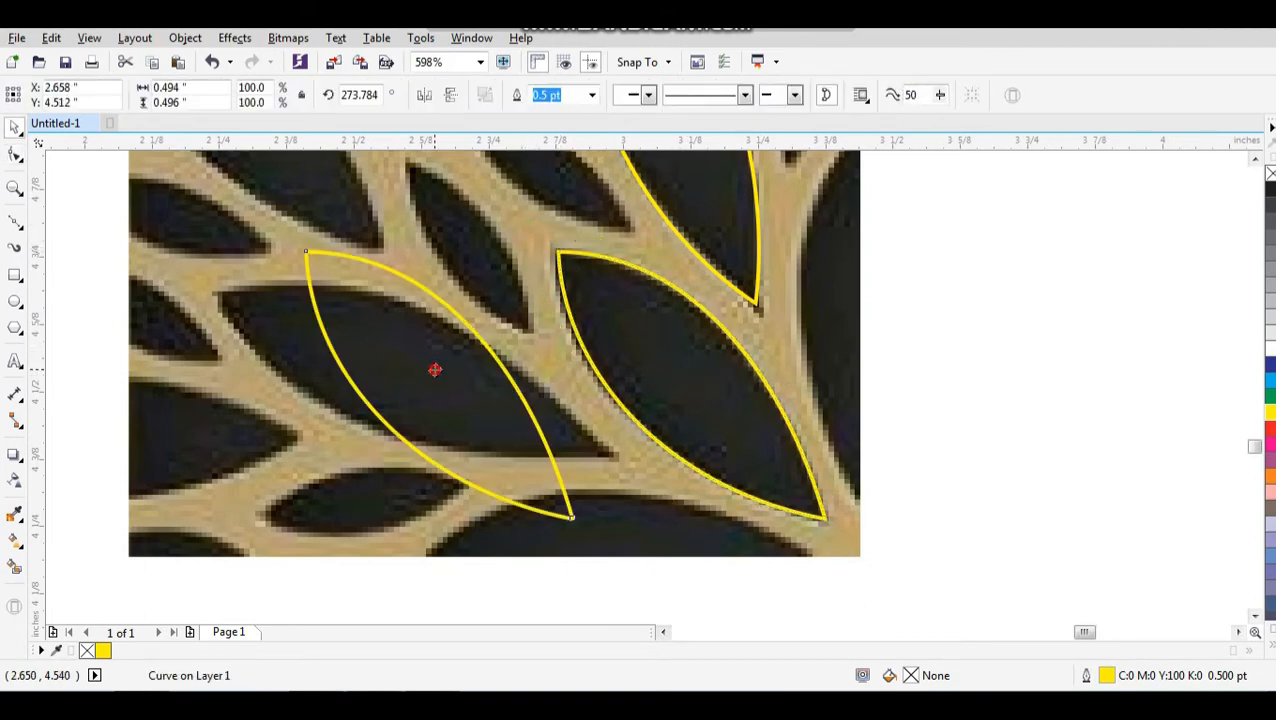
{"action": "left_click", "coordinate": [433, 367]}
{"action": "left_click_drag", "start_coordinate": [578, 521], "coordinate": [625, 460]}
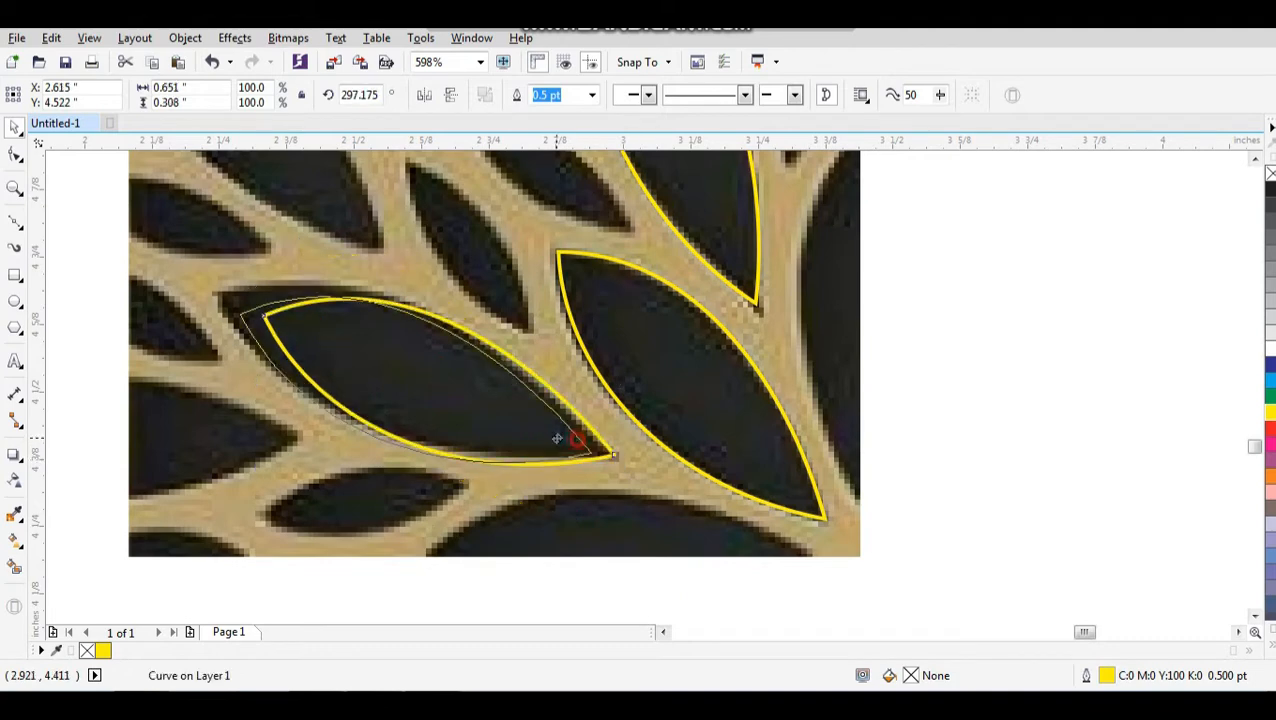
Move the flatter leaf outline's left node to the leaf's tip and bend its lower segment along the edge
{"action": "key", "text": "F10"}
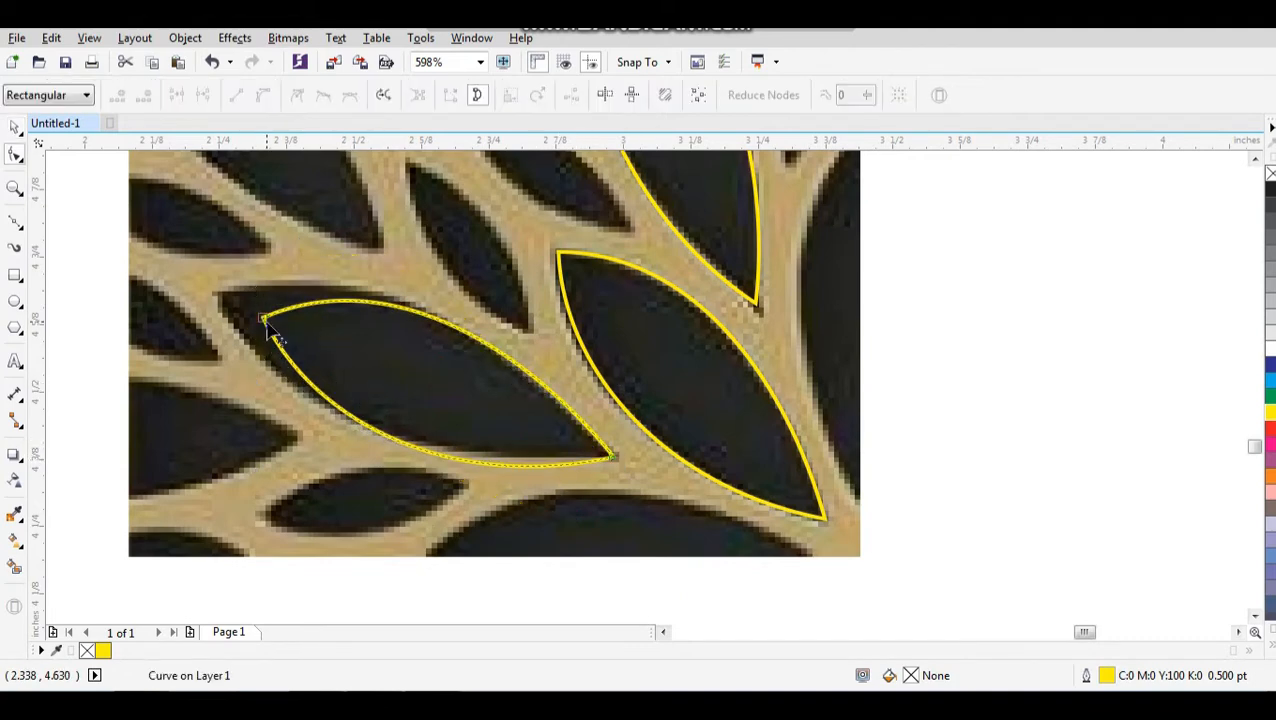
{"action": "left_click_drag", "start_coordinate": [266, 322], "coordinate": [222, 297]}
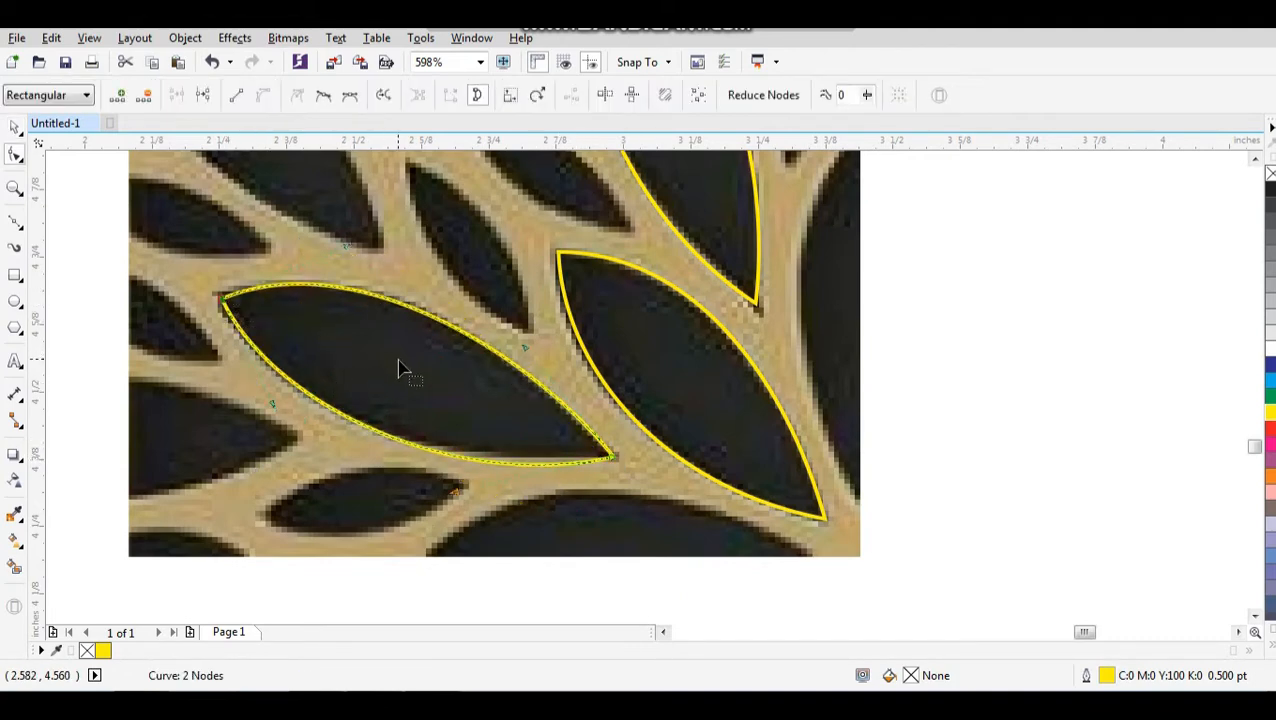
{"action": "key", "text": "space"}
{"action": "key", "text": "space"}
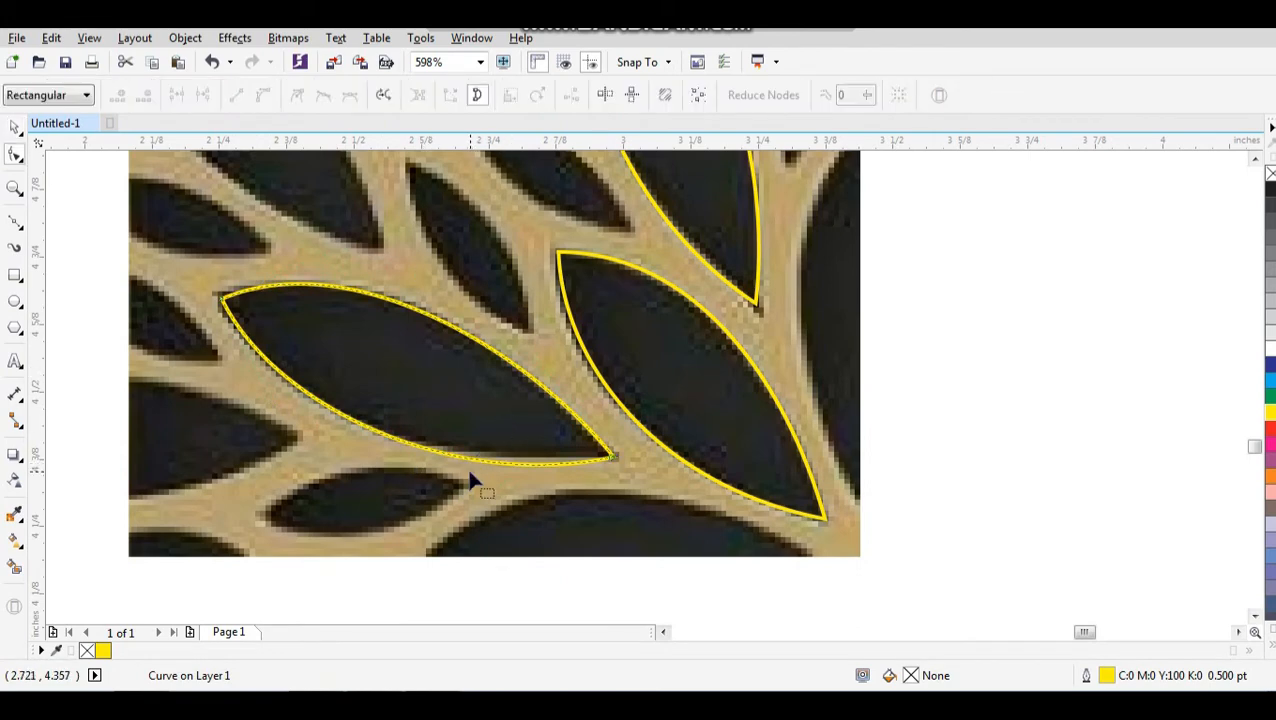
{"action": "left_click_drag", "start_coordinate": [481, 462], "coordinate": [474, 449]}
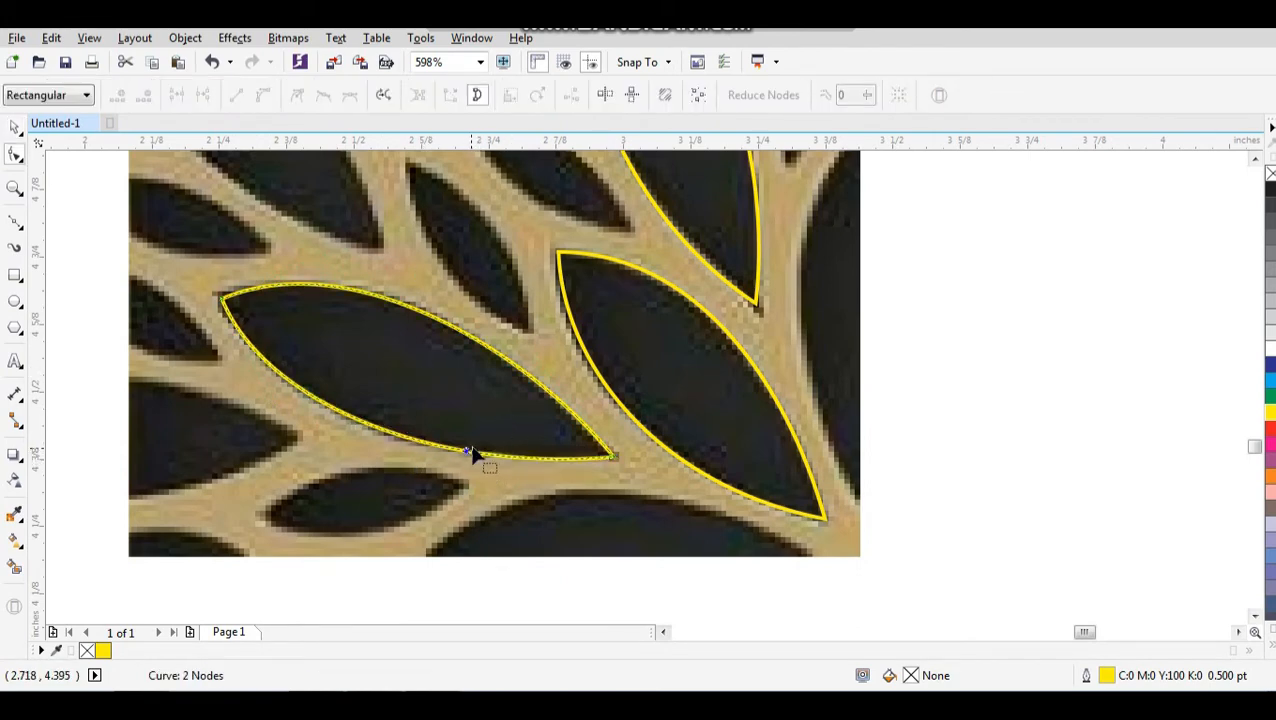
{"action": "key", "text": "space"}
Copy the flatter leaf's outline onto the large leaf cut off by the panel's left edge and rotate the copy to 273.925°
{"action": "scroll", "coordinate": [479, 447], "scroll_direction": "down", "scroll_amount": 4}
{"action": "scroll", "coordinate": [396, 377], "scroll_direction": "up", "scroll_amount": 3}
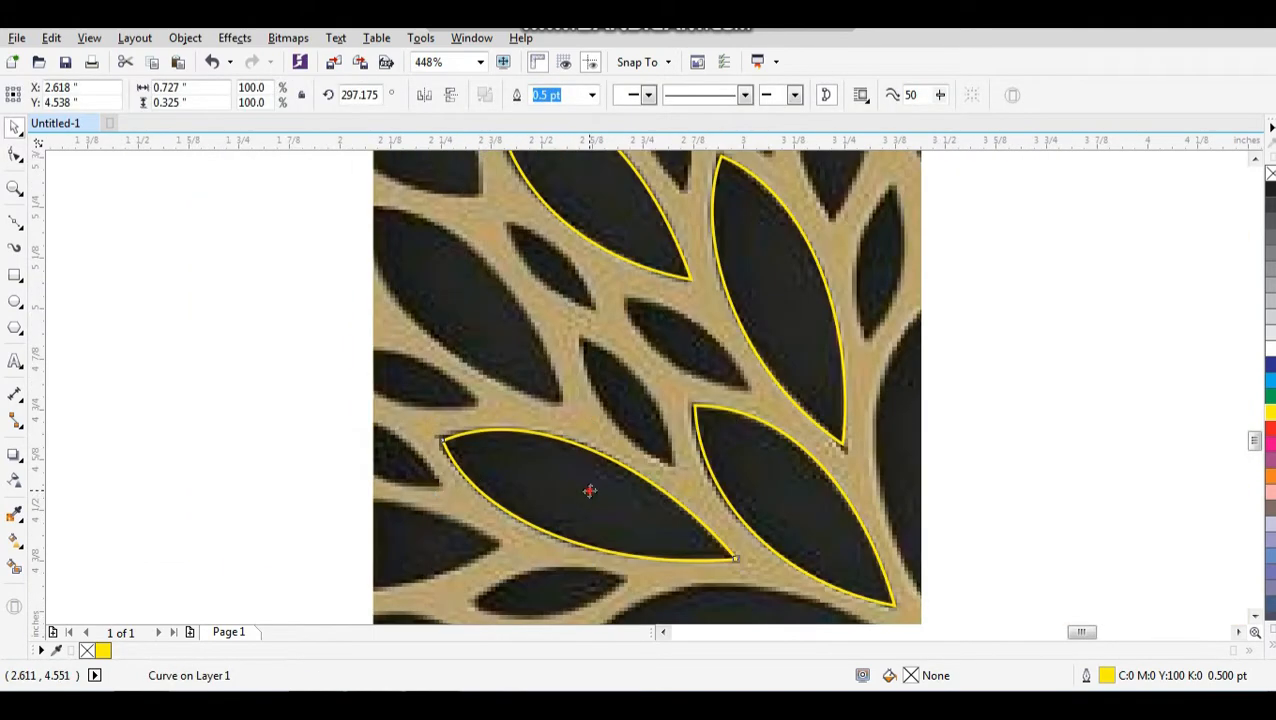
{"action": "left_click_drag", "start_coordinate": [587, 490], "coordinate": [428, 301]}
{"action": "left_click", "coordinate": [428, 303]}
{"action": "left_click_drag", "start_coordinate": [582, 384], "coordinate": [556, 415]}
{"action": "left_click_drag", "start_coordinate": [494, 370], "coordinate": [507, 364]}
{"action": "left_click_drag", "start_coordinate": [573, 407], "coordinate": [558, 421]}
{"action": "left_click_drag", "start_coordinate": [512, 380], "coordinate": [521, 371]}
{"action": "scroll", "coordinate": [419, 436], "scroll_direction": "down", "scroll_amount": 3}
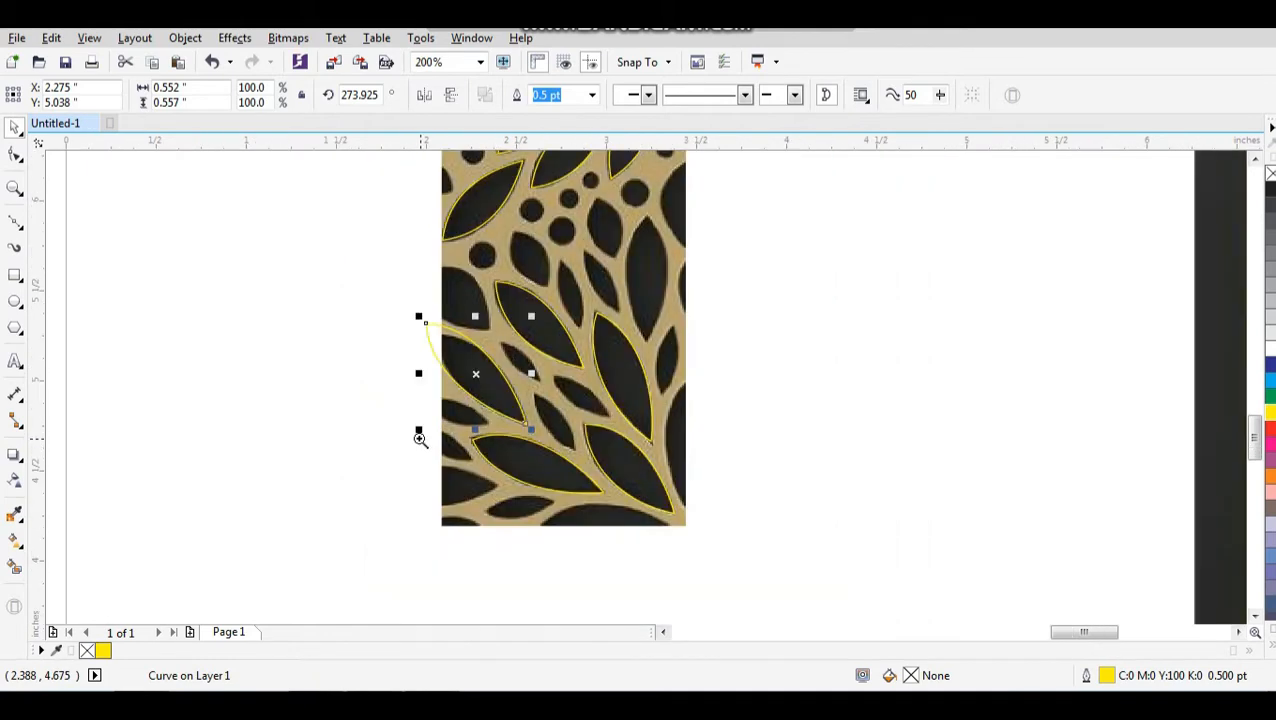
Move the cut-off left leaf outline's outer node and curve handle to follow the leaf's edges
{"action": "scroll", "coordinate": [441, 402], "scroll_direction": "up", "scroll_amount": 4}
{"action": "key", "text": "F10"}
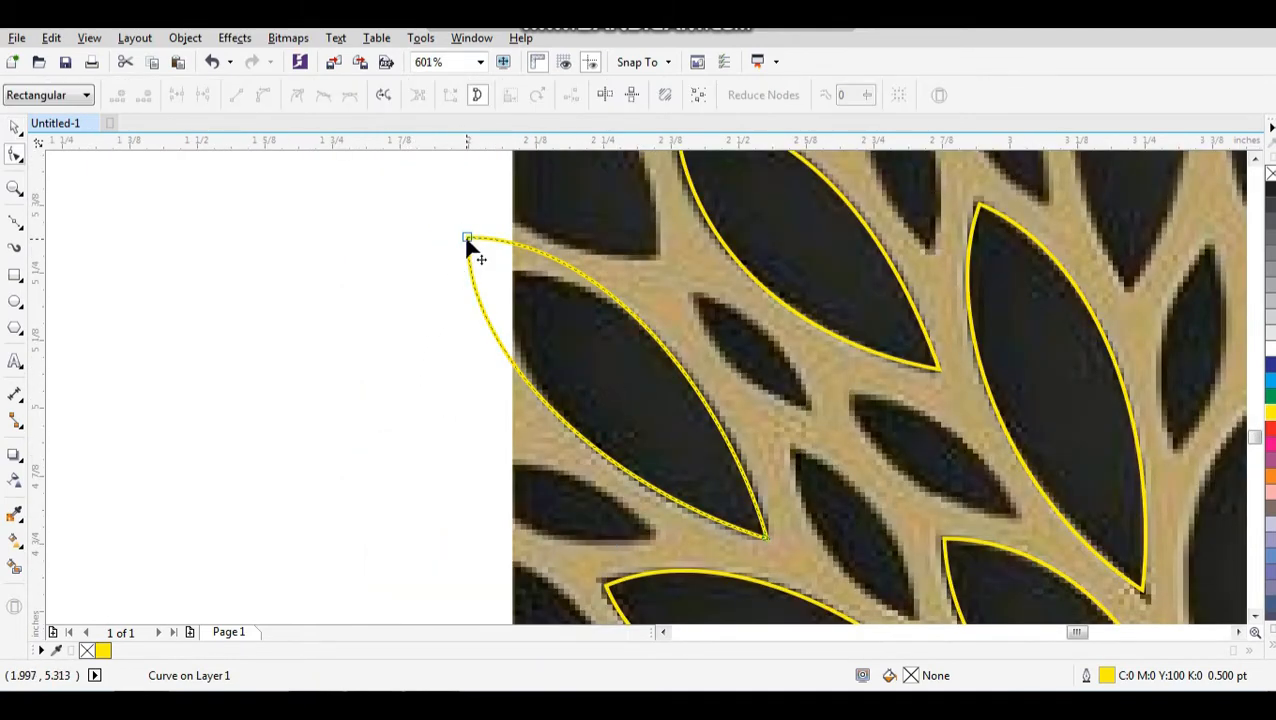
{"action": "left_click_drag", "start_coordinate": [468, 240], "coordinate": [482, 266]}
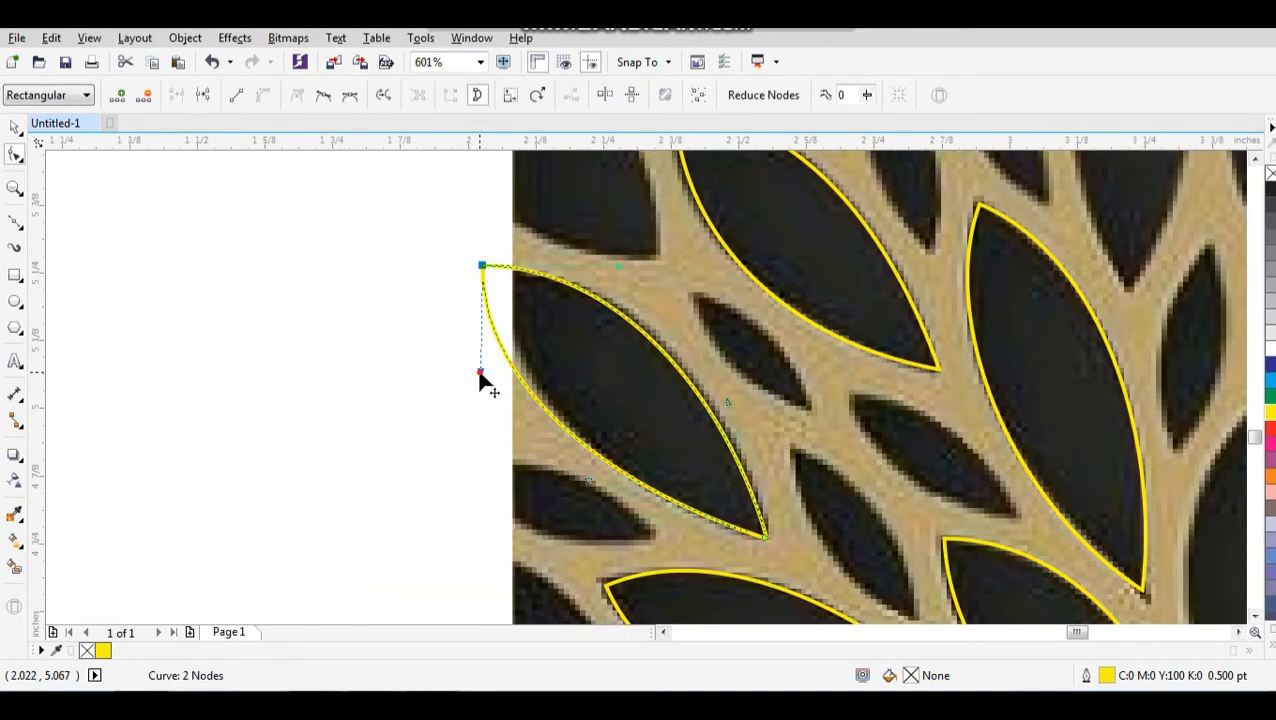
{"action": "left_click_drag", "start_coordinate": [480, 373], "coordinate": [498, 360]}
Copy the central slanted leaf's outline onto the tall upright leaf near the panel's right edge and rotate the copy to 233.175°
{"action": "scroll", "coordinate": [499, 413], "scroll_direction": "down", "scroll_amount": 2}
{"action": "key", "text": "F2"}
{"action": "left_click_drag", "start_coordinate": [467, 239], "coordinate": [703, 518]}
{"action": "key", "text": "space"}
{"action": "left_click_drag", "start_coordinate": [650, 388], "coordinate": [768, 326]}
{"action": "right_click", "coordinate": [768, 326]}
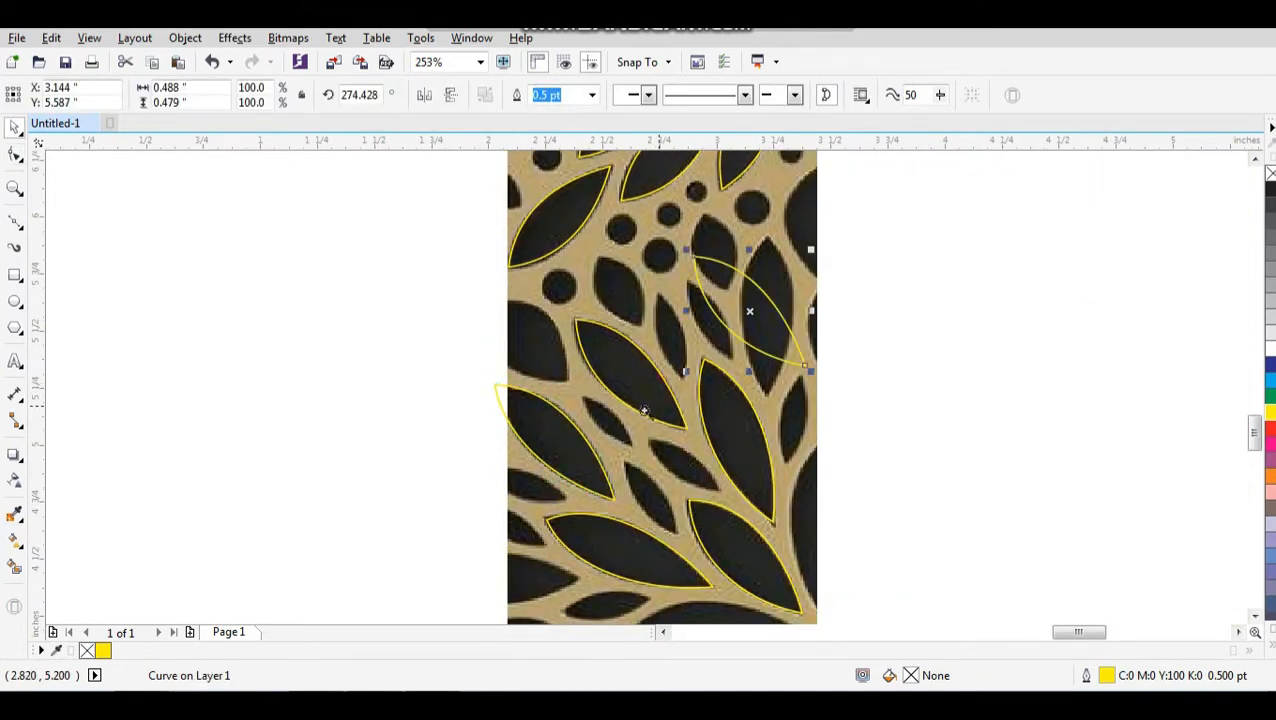
{"action": "left_click_drag", "start_coordinate": [638, 415], "coordinate": [950, 205]}
{"action": "left_click", "coordinate": [569, 412]}
{"action": "left_click_drag", "start_coordinate": [677, 271], "coordinate": [676, 382]}
{"action": "left_click_drag", "start_coordinate": [575, 367], "coordinate": [601, 379]}
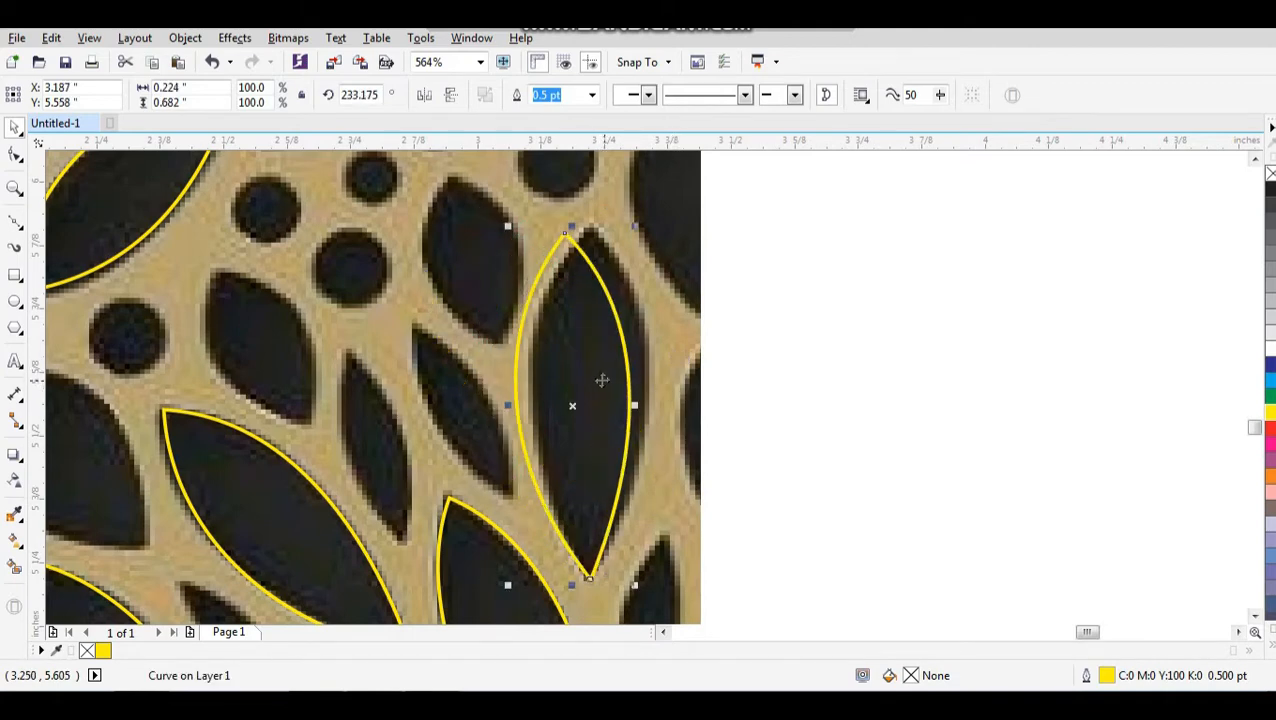
Move the tall upright leaf outline's upper node to the leaf's tip and bend its left segment along the edge
{"action": "key", "text": "F10"}
{"action": "left_click_drag", "start_coordinate": [566, 243], "coordinate": [590, 236]}
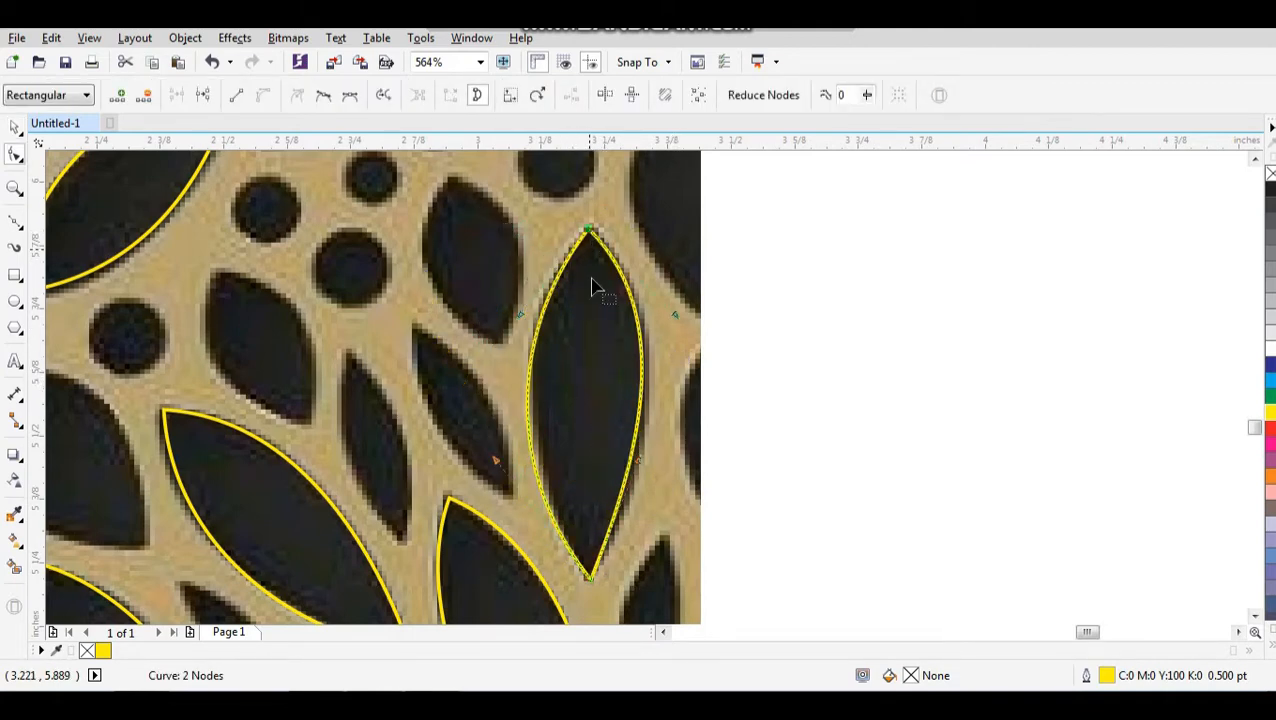
{"action": "left_click", "coordinate": [641, 418]}
{"action": "left_click_drag", "start_coordinate": [527, 414], "coordinate": [534, 397]}
{"action": "scroll", "coordinate": [534, 402], "scroll_direction": "down", "scroll_amount": 2}
{"action": "key", "text": "space"}
{"action": "left_click", "coordinate": [698, 372]}
{"action": "scroll", "coordinate": [670, 302], "scroll_direction": "down", "scroll_amount": 2}
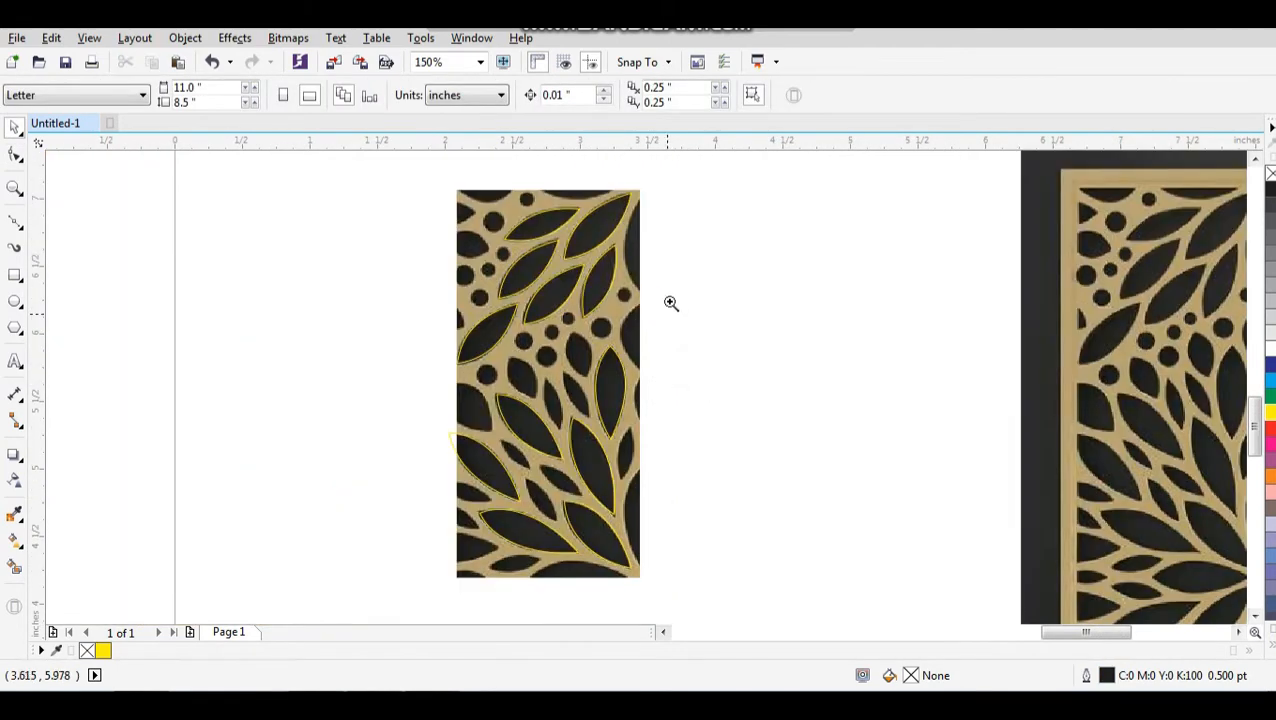
Copy the lower-right leaf's outline down over the leaf cut off by the panel's bottom edge
{"action": "left_click_drag", "start_coordinate": [682, 221], "coordinate": [420, 594]}
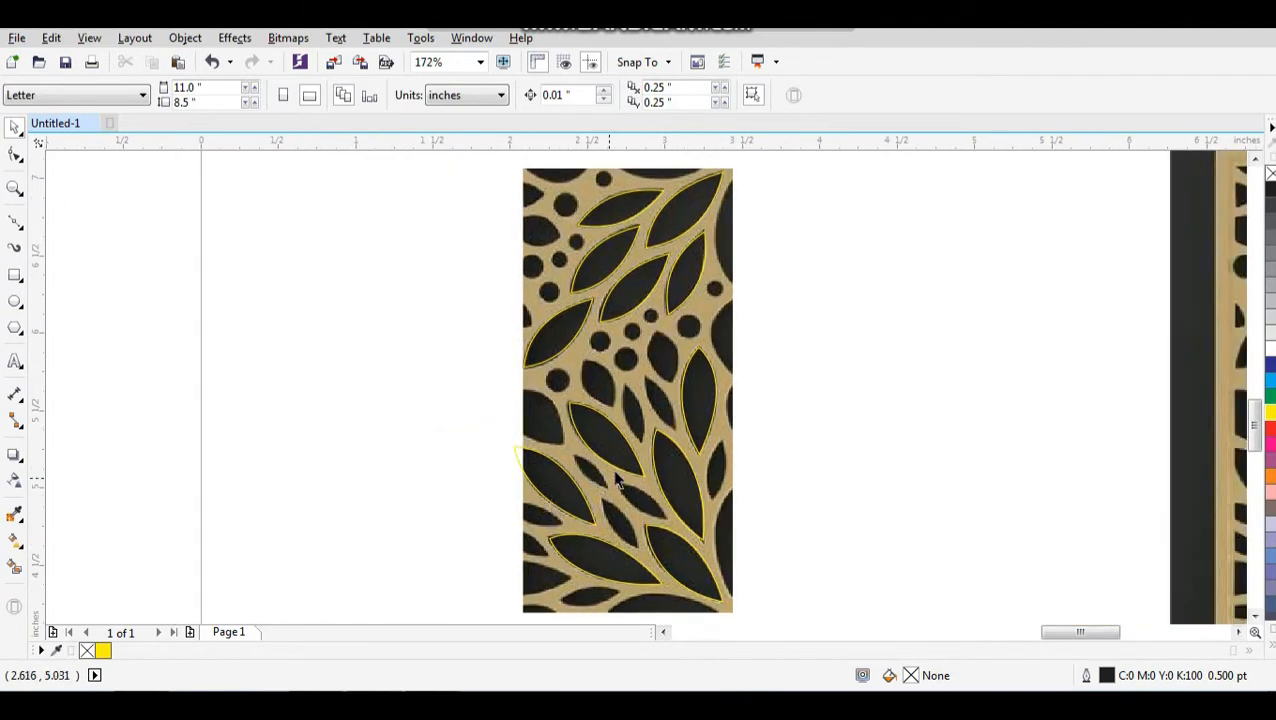
{"action": "left_click_drag", "start_coordinate": [679, 556], "coordinate": [670, 603]}
{"action": "right_click", "coordinate": [670, 603]}
{"action": "key", "text": "F2"}
{"action": "left_click_drag", "start_coordinate": [575, 533], "coordinate": [744, 695]}
Rotate the bottom-edge copy to 318.08°, aligned with the cut-off leaf, and enlarge it to 102%
{"action": "left_click", "coordinate": [676, 398]}
{"action": "left_click_drag", "start_coordinate": [787, 462], "coordinate": [829, 367]}
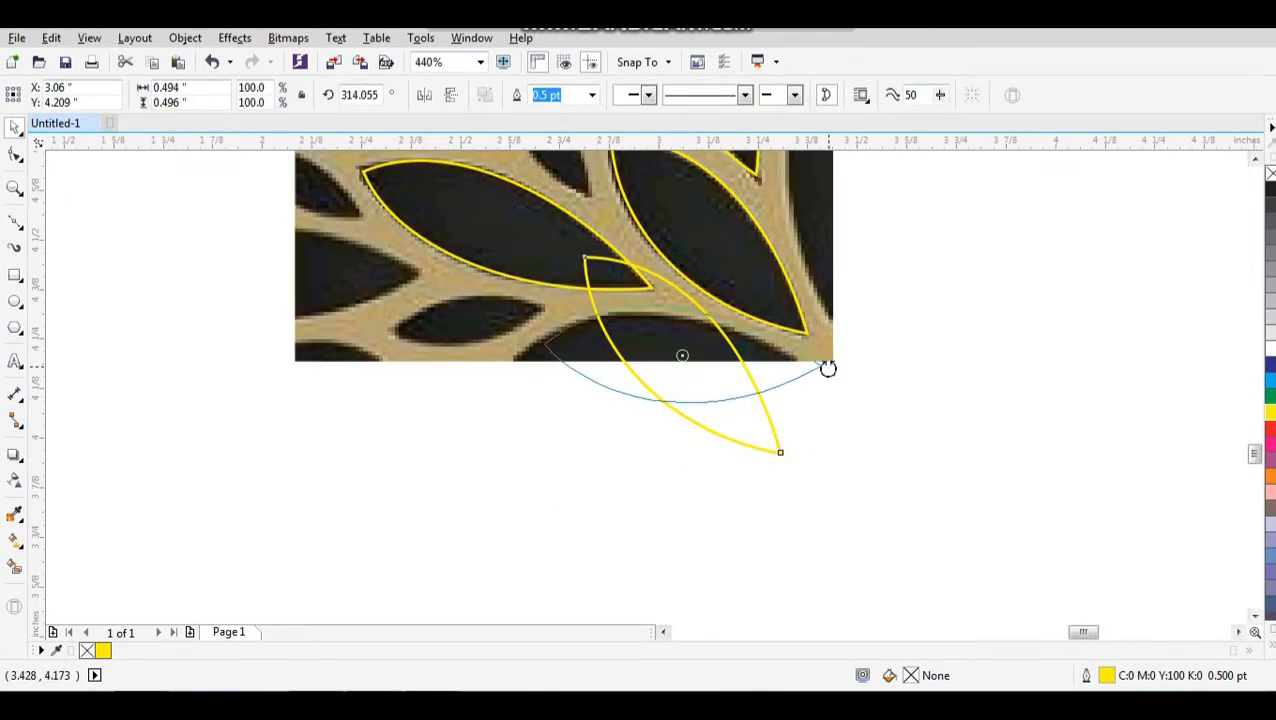
{"action": "left_click_drag", "start_coordinate": [740, 367], "coordinate": [718, 376]}
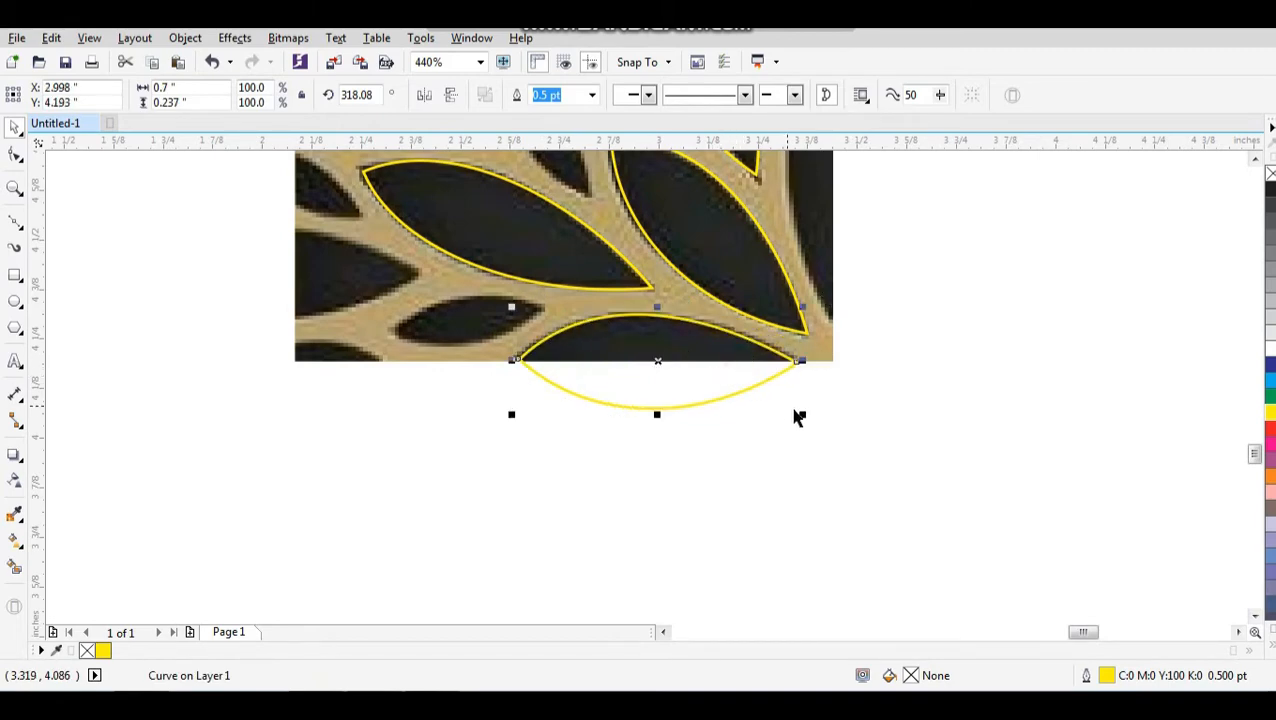
{"action": "left_click_drag", "start_coordinate": [799, 416], "coordinate": [805, 419]}
{"action": "left_click", "coordinate": [775, 438]}
Copy the bottom-edge leaf outline up beside the leaf cut off by the panel's upper right edge
{"action": "key", "text": "F3"}
{"action": "key", "text": "F3"}
{"action": "key", "text": "F2"}
{"action": "left_click_drag", "start_coordinate": [510, 460], "coordinate": [811, 179]}
{"action": "left_click_drag", "start_coordinate": [609, 592], "coordinate": [706, 251]}
{"action": "right_click", "coordinate": [706, 251]}
Rotate the copy upright and position it over the leaf cut off by the panel's right edge
{"action": "key", "text": "F2"}
{"action": "left_click_drag", "start_coordinate": [616, 307], "coordinate": [811, 166]}
{"action": "left_click", "coordinate": [708, 420]}
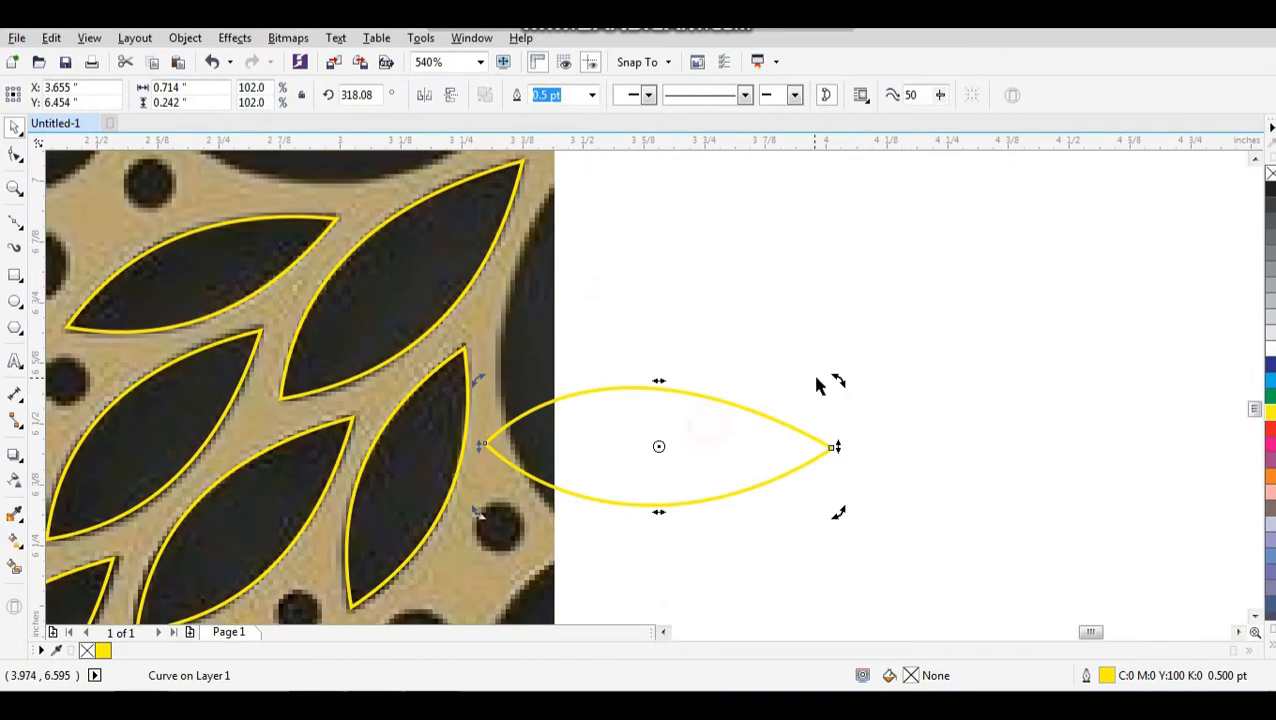
{"action": "left_click_drag", "start_coordinate": [840, 377], "coordinate": [757, 490]}
{"action": "left_click_drag", "start_coordinate": [684, 426], "coordinate": [590, 342]}
{"action": "left_click", "coordinate": [654, 365]}
Copy the bottom-edge leaf outline to the wide cut-off leaf at the panel's upper edge
{"action": "scroll", "coordinate": [656, 385], "scroll_direction": "down", "scroll_amount": 4}
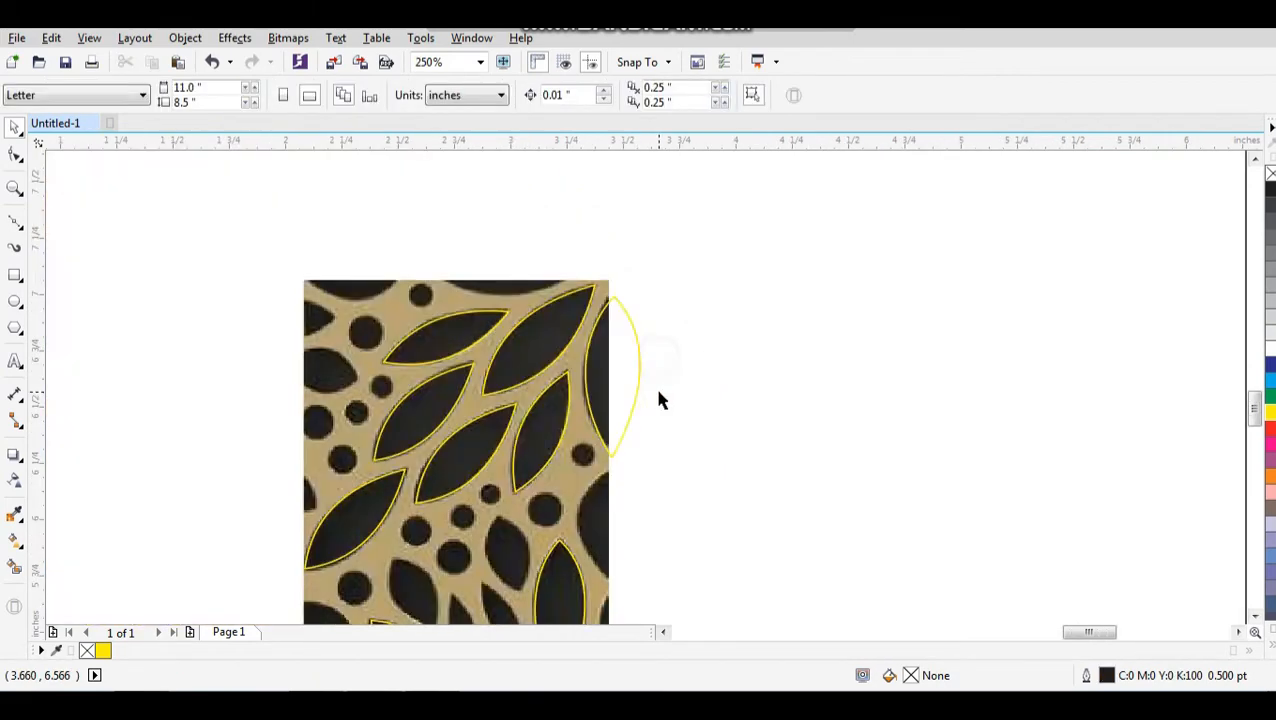
{"action": "scroll", "coordinate": [573, 440], "scroll_direction": "up", "scroll_amount": 3}
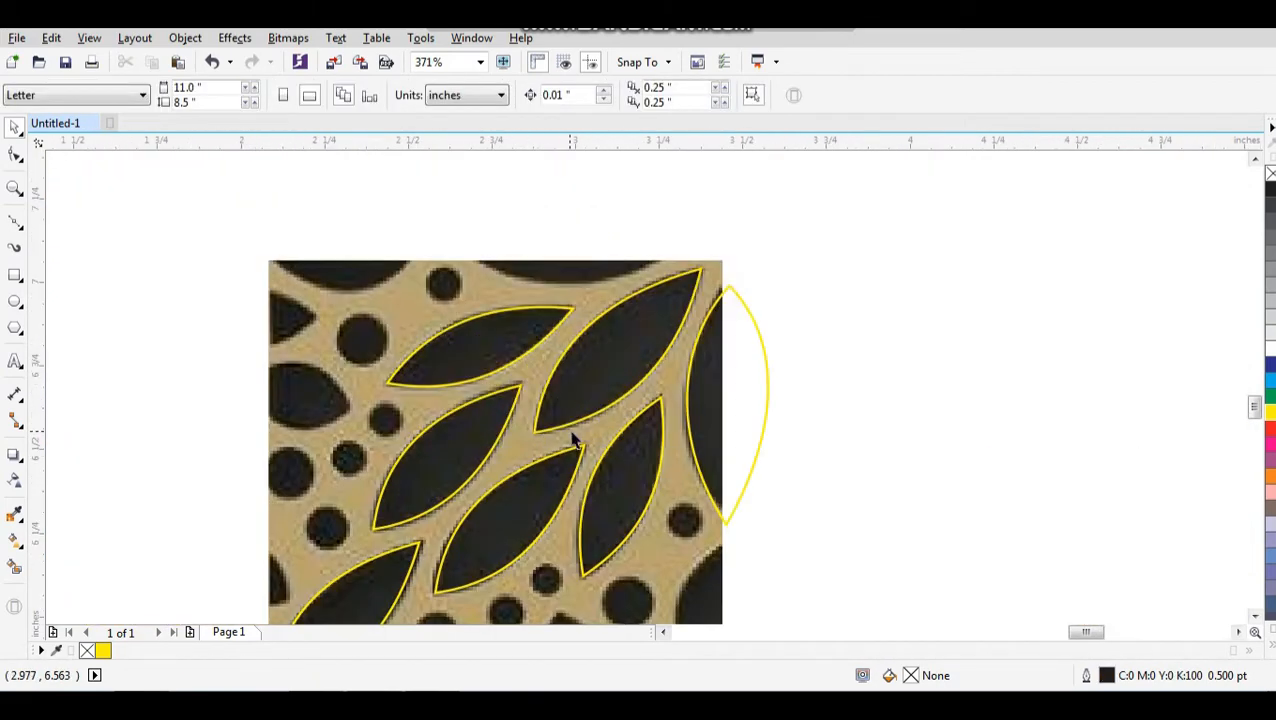
{"action": "left_click", "coordinate": [704, 418]}
{"action": "left_click", "coordinate": [816, 407]}
{"action": "scroll", "coordinate": [745, 370], "scroll_direction": "down", "scroll_amount": 2}
{"action": "key", "text": "F2"}
{"action": "left_click_drag", "start_coordinate": [809, 308], "coordinate": [567, 594]}
{"action": "left_click", "coordinate": [673, 562]}
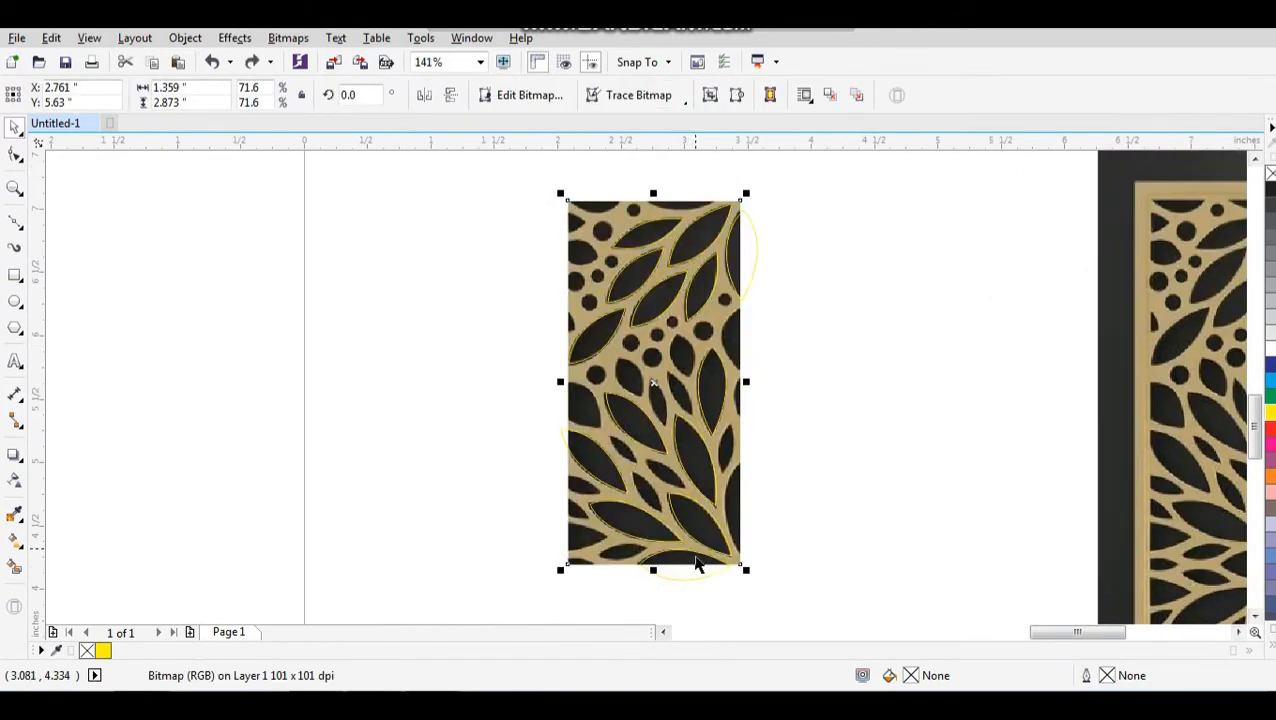
{"action": "left_click_drag", "start_coordinate": [688, 573], "coordinate": [677, 216]}
{"action": "right_click", "coordinate": [677, 216]}
{"action": "key", "text": "F2"}
{"action": "left_click_drag", "start_coordinate": [610, 251], "coordinate": [730, 176]}
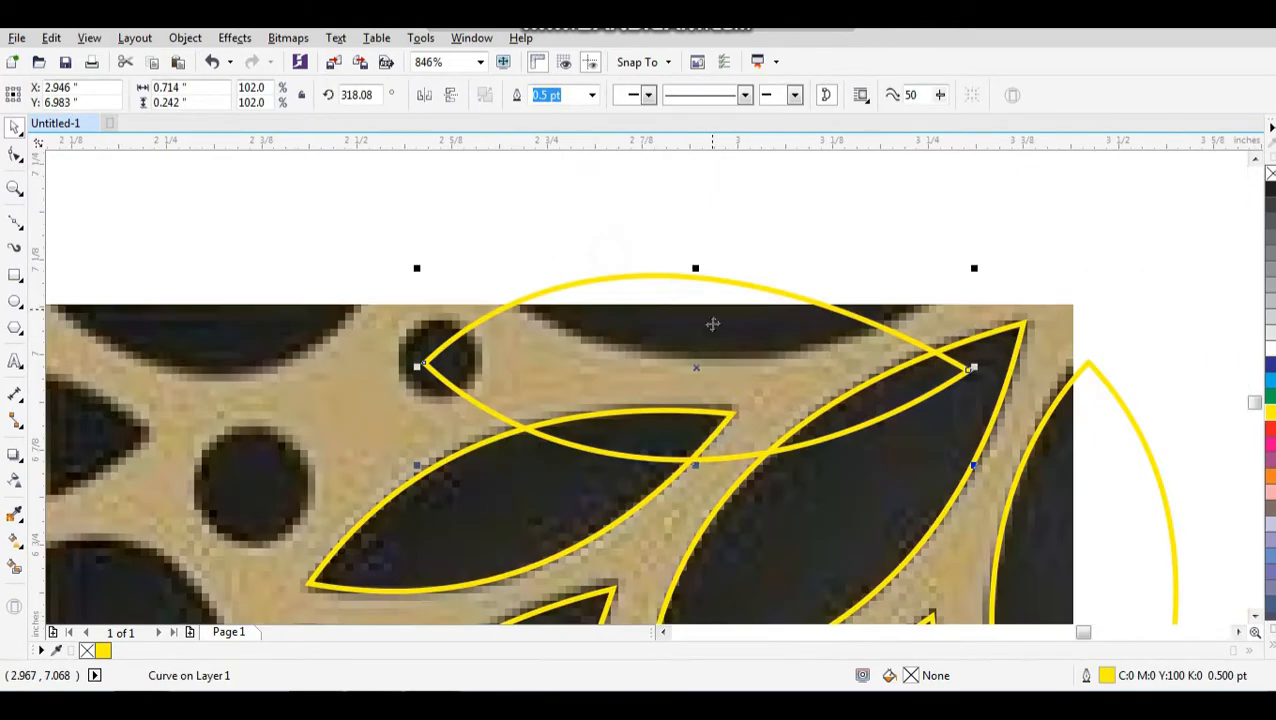
Align the outline with the wide top-edge leaf and place a copy, narrowed to about 0.493 in, over the leaf at the upper-left corner
{"action": "left_click_drag", "start_coordinate": [720, 398], "coordinate": [529, 290]}
{"action": "scroll", "coordinate": [746, 293], "scroll_direction": "down", "scroll_amount": 1}
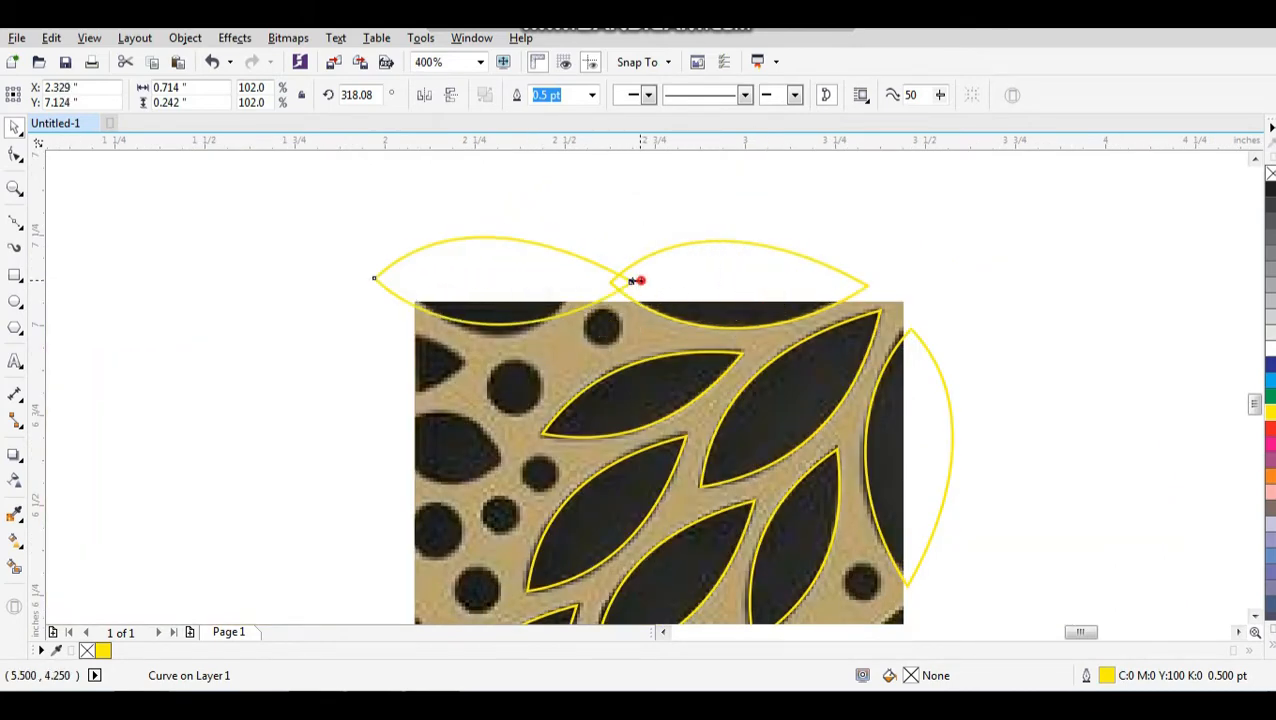
{"action": "left_click_drag", "start_coordinate": [640, 281], "coordinate": [538, 291]}
{"action": "left_click", "coordinate": [564, 237]}
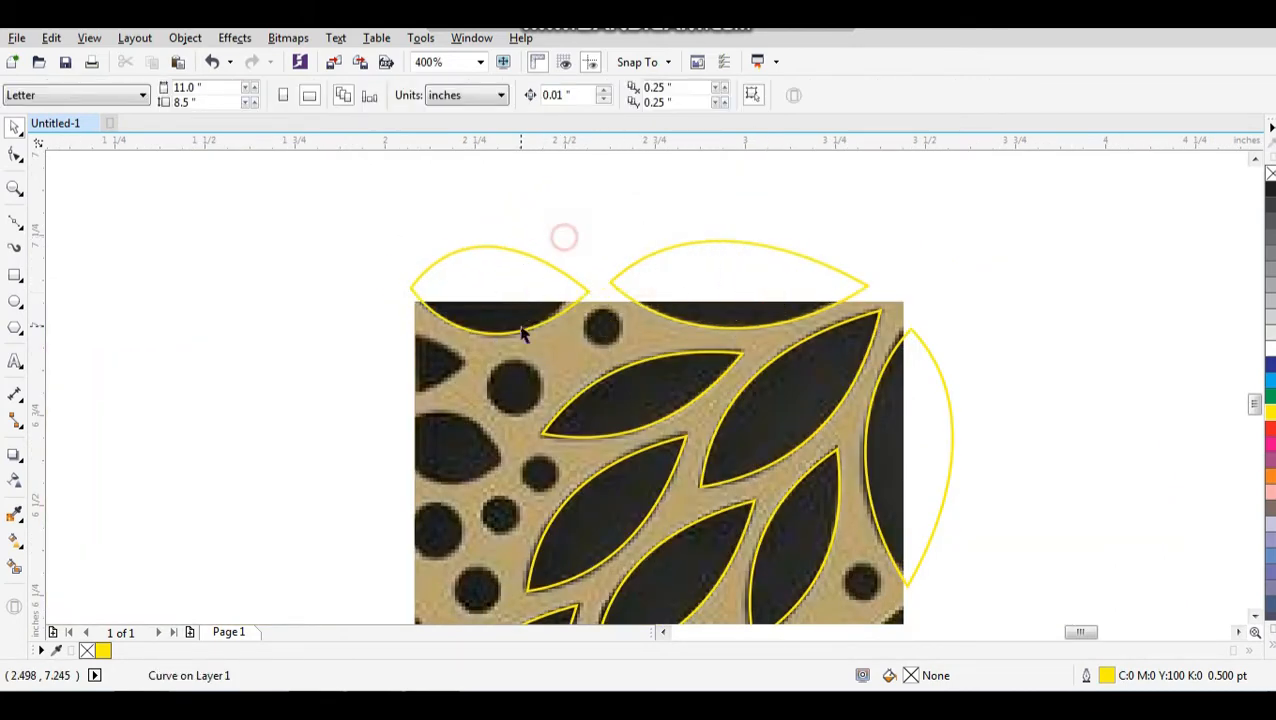
Narrow the upper-left corner outline to about 0.463 in and nudge it to fit the cut-off leaf
{"action": "scroll", "coordinate": [521, 334], "scroll_direction": "down", "scroll_amount": 2}
{"action": "scroll", "coordinate": [496, 293], "scroll_direction": "up", "scroll_amount": 4}
{"action": "left_click", "coordinate": [669, 278]}
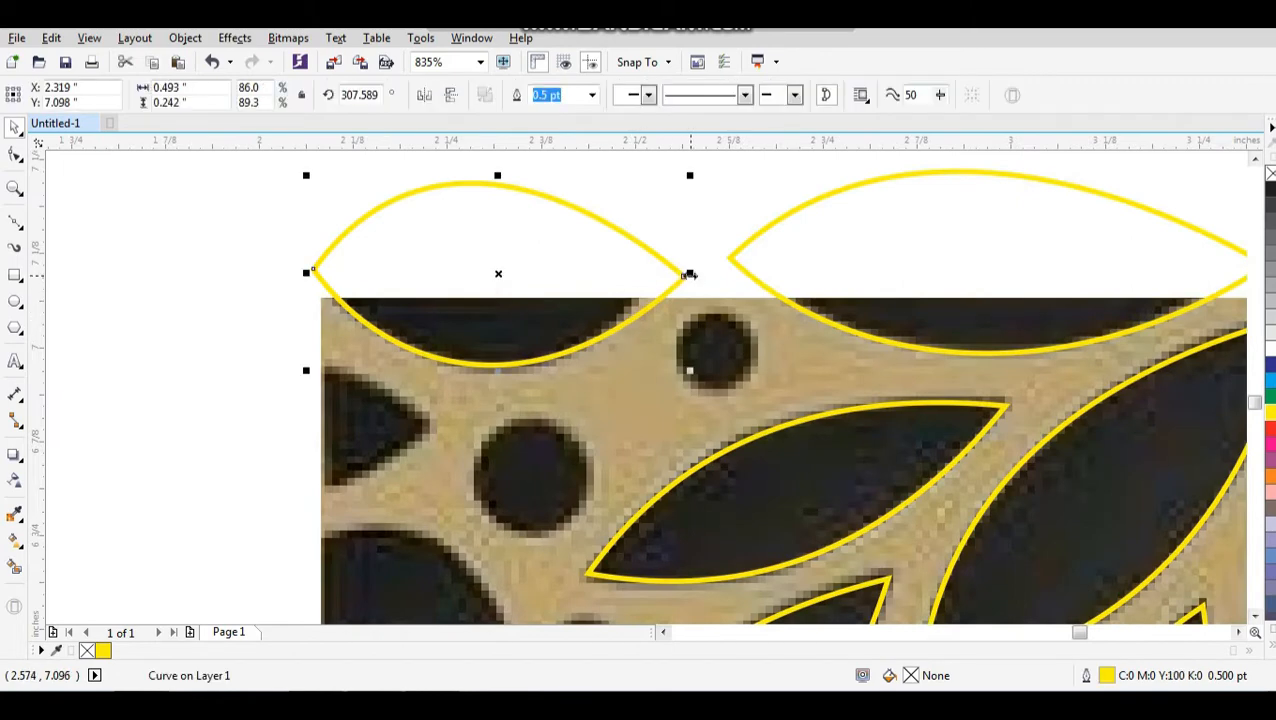
{"action": "left_click_drag", "start_coordinate": [690, 274], "coordinate": [667, 274]}
{"action": "left_click_drag", "start_coordinate": [593, 275], "coordinate": [588, 272]}
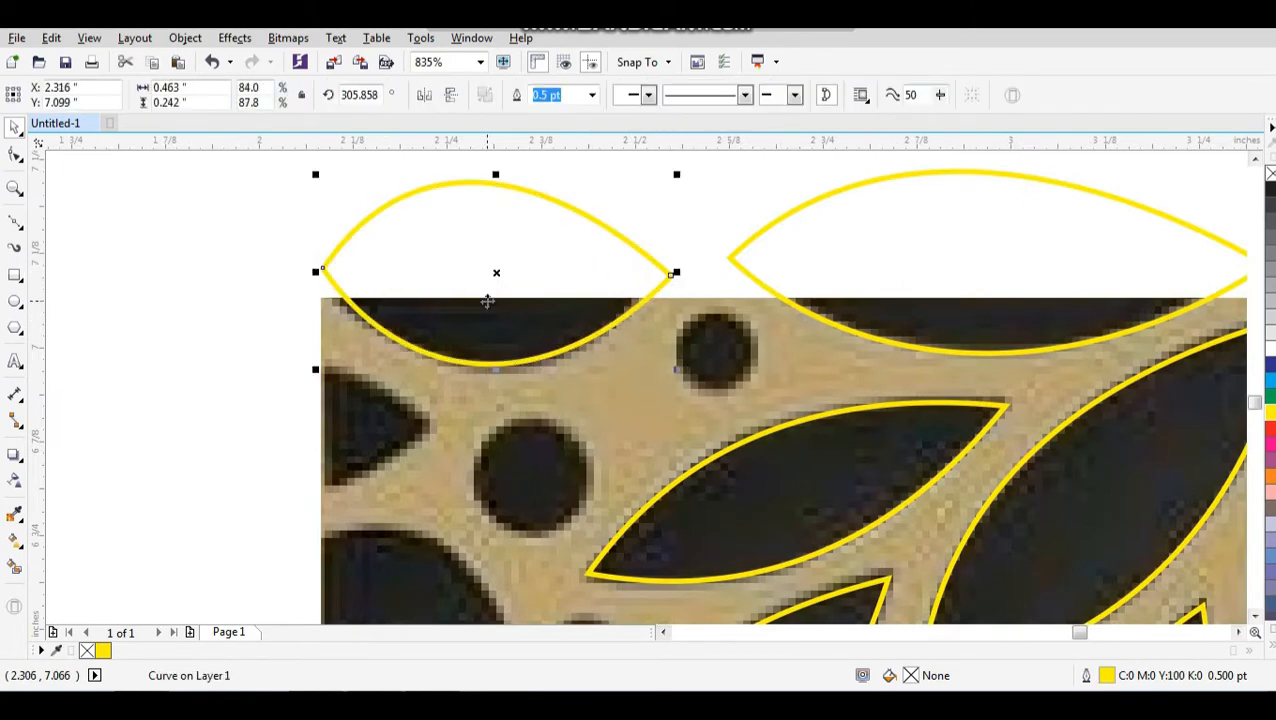
Copy the large leaf outline near the panel's upper-right corner onto the small untraced leaf in the lower middle
{"action": "scroll", "coordinate": [487, 300], "scroll_direction": "down", "scroll_amount": 2}
{"action": "left_click_drag", "start_coordinate": [404, 248], "coordinate": [752, 640]}
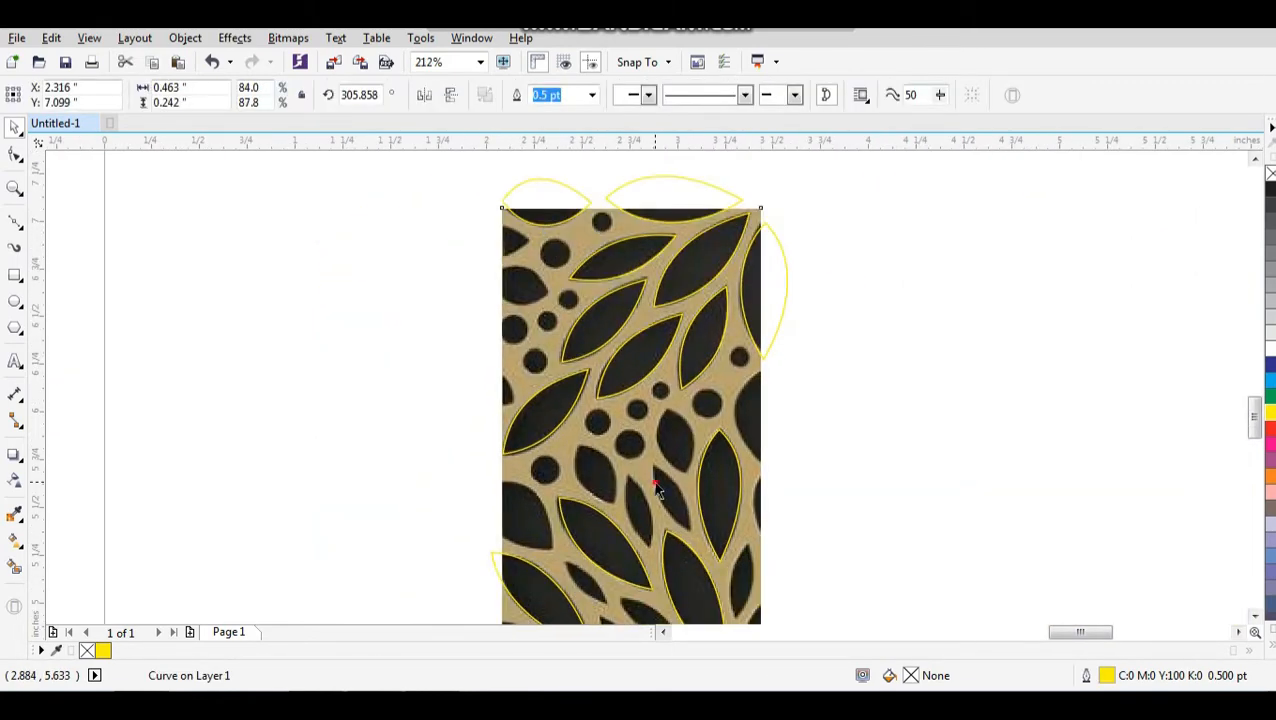
{"action": "left_click", "coordinate": [658, 473]}
{"action": "key", "text": "shift+F2"}
{"action": "left_click", "coordinate": [796, 427]}
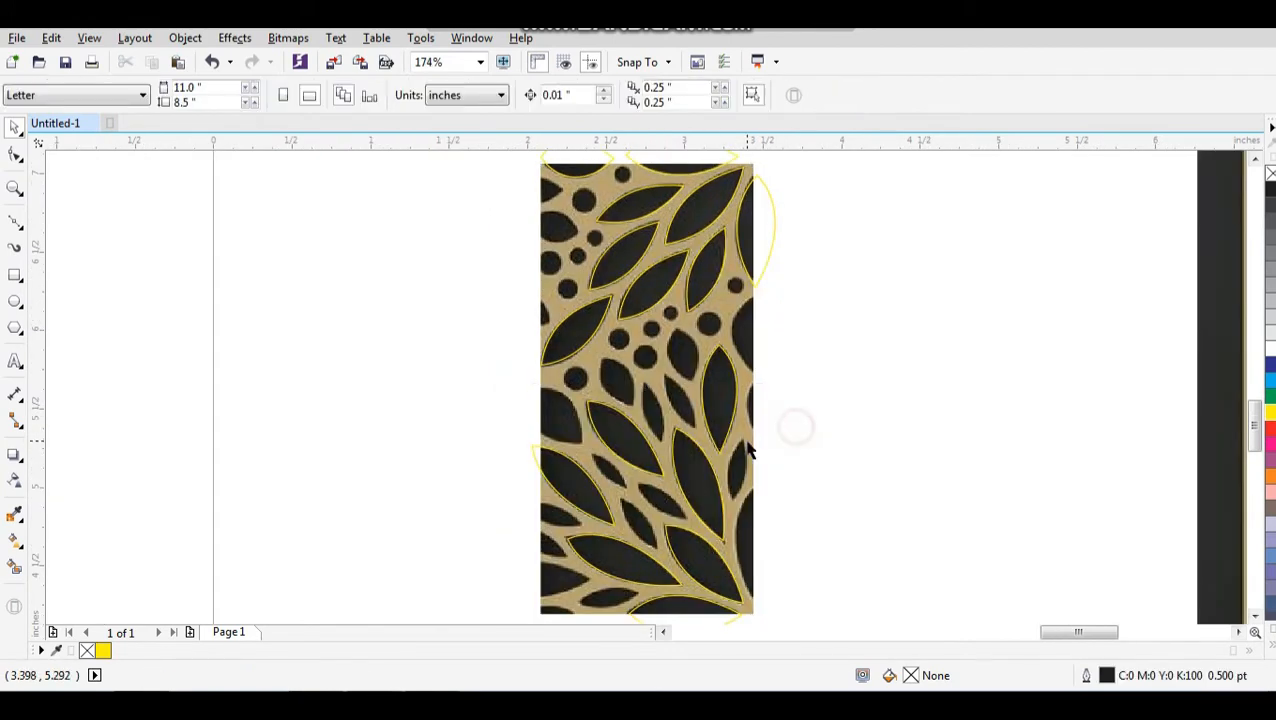
{"action": "left_click", "coordinate": [634, 453]}
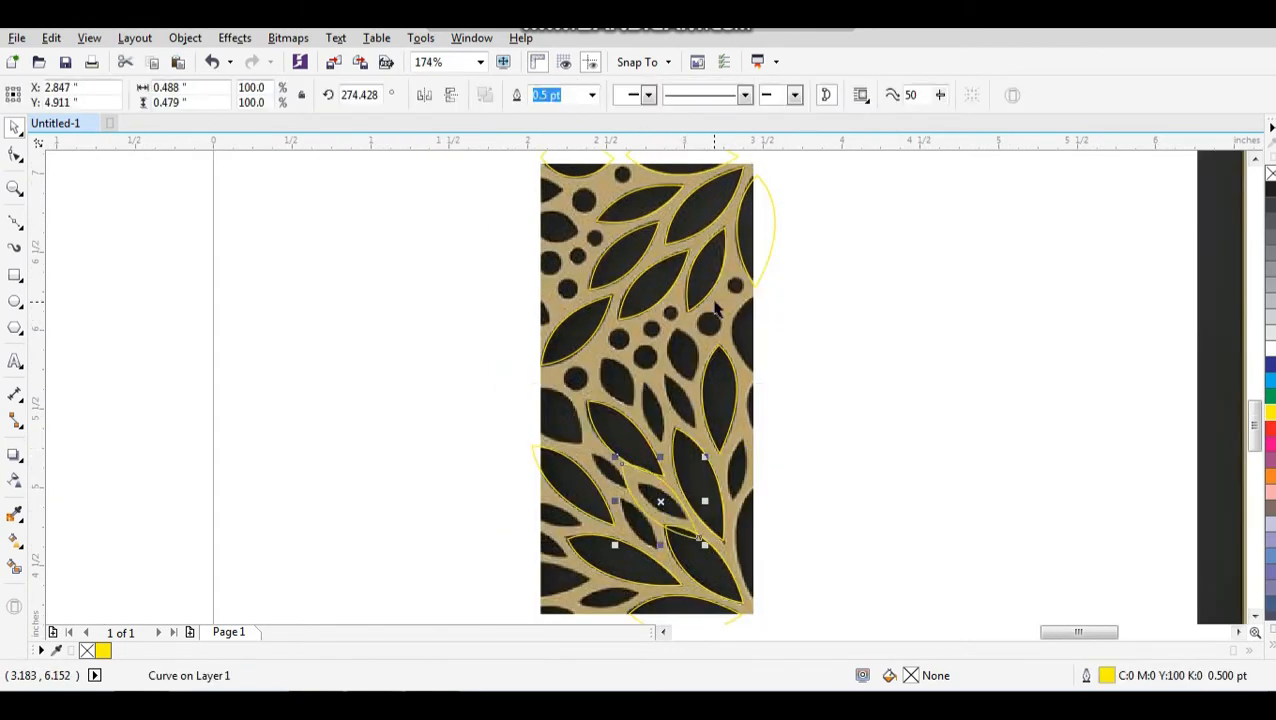
{"action": "left_click", "coordinate": [697, 210]}
{"action": "scroll", "coordinate": [647, 471], "scroll_direction": "up", "scroll_amount": 3}
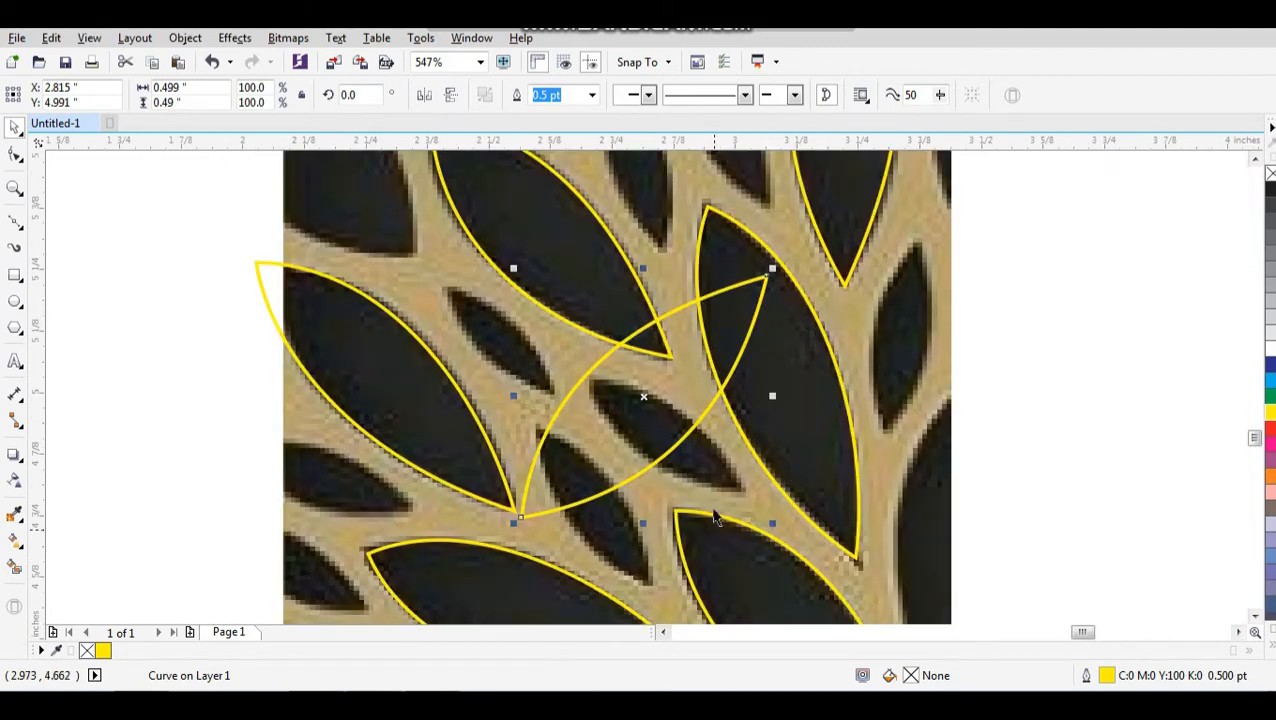
Rotate the copy to about 279.1° and shrink it to about 0.307 × 0.226 in to fit the small leaf
{"action": "left_click_drag", "start_coordinate": [773, 270], "coordinate": [739, 527]}
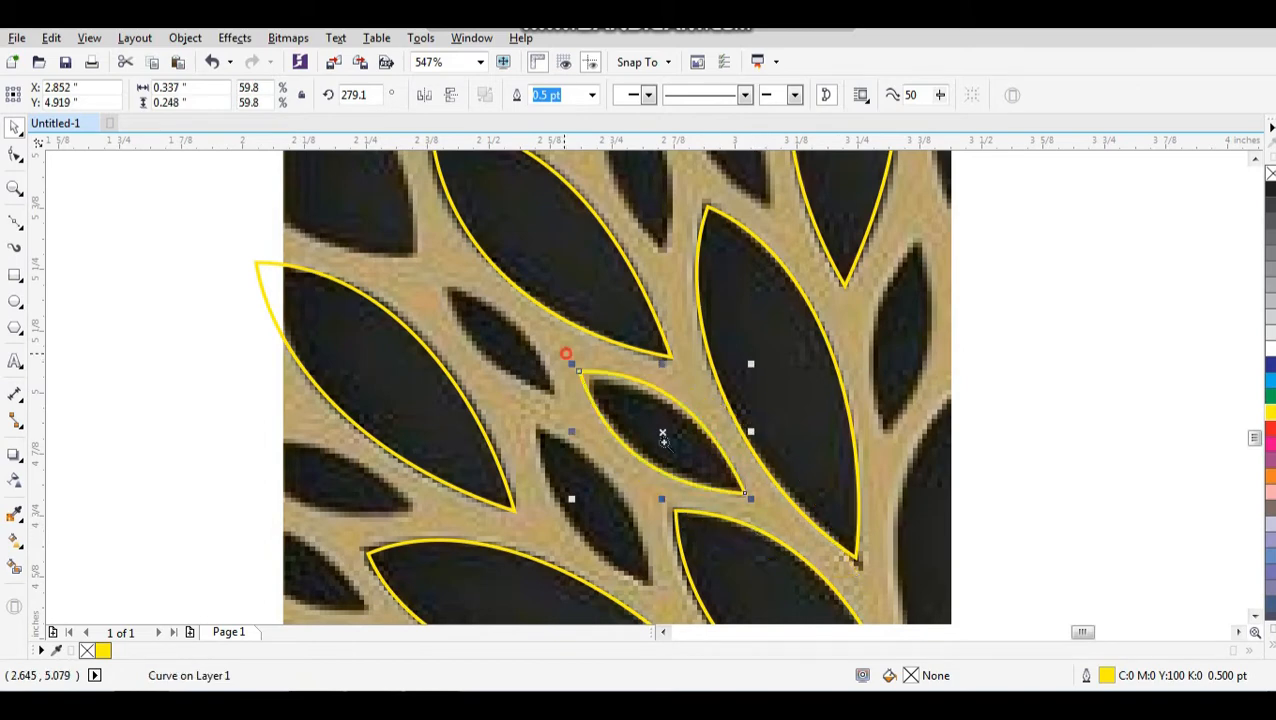
{"action": "scroll", "coordinate": [567, 356], "scroll_direction": "up", "scroll_amount": 3}
{"action": "left_click_drag", "start_coordinate": [437, 200], "coordinate": [447, 245]}
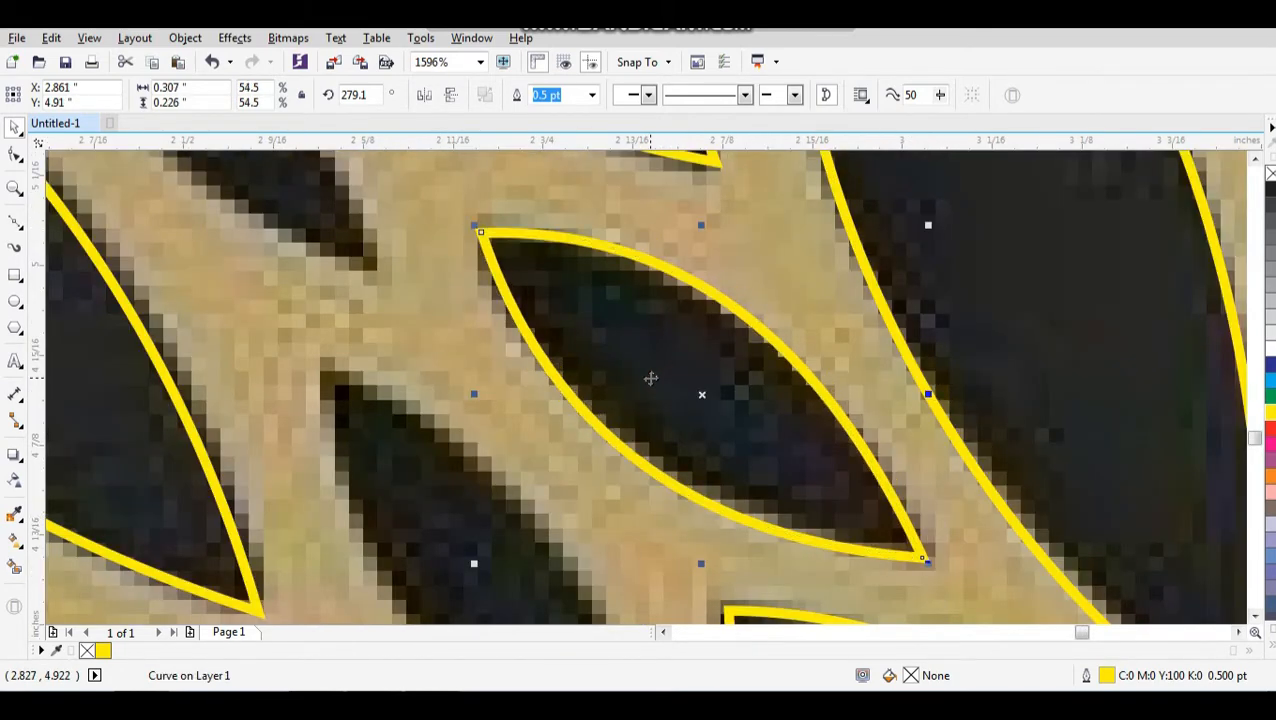
Copy the small outline onto the smaller leaf up and to its left, rotated to about 272.4° and shrunk to about 0.231 × 0.216 in
{"action": "scroll", "coordinate": [660, 380], "scroll_direction": "down", "scroll_amount": 4}
{"action": "left_click_drag", "start_coordinate": [678, 384], "coordinate": [566, 330]}
{"action": "left_click_drag", "start_coordinate": [501, 264], "coordinate": [641, 407]}
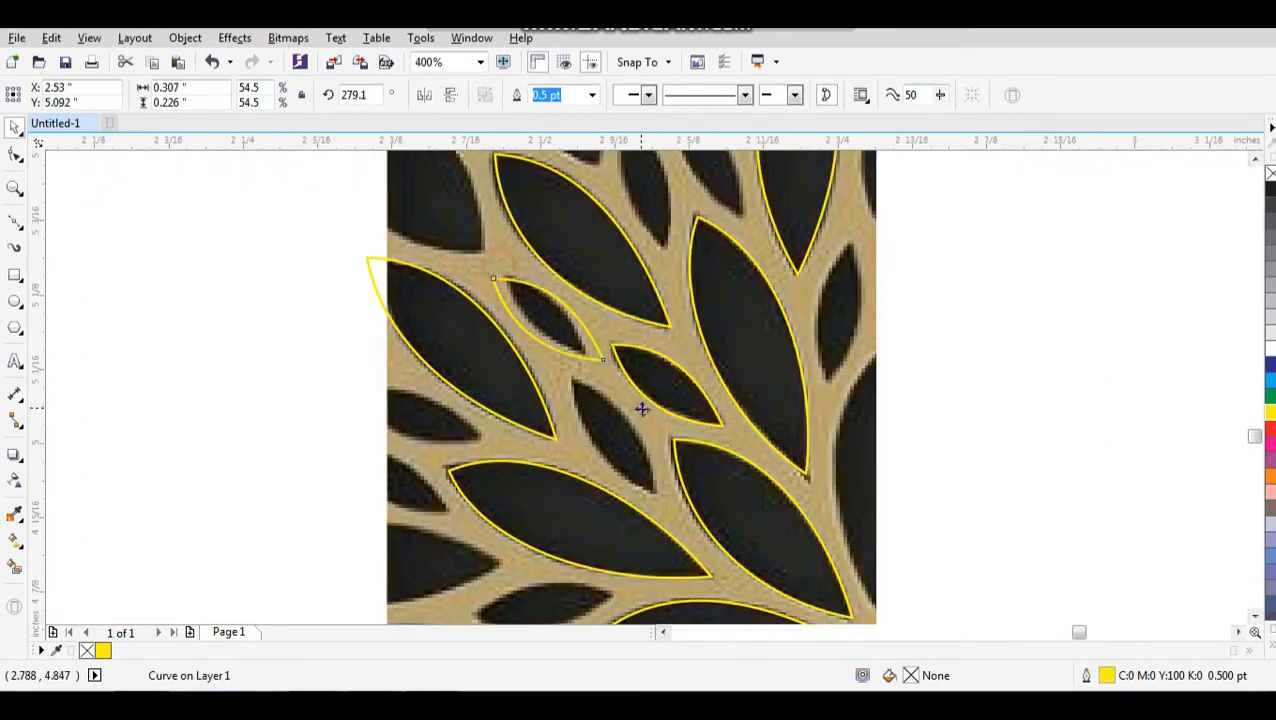
{"action": "left_click", "coordinate": [644, 377]}
{"action": "left_click_drag", "start_coordinate": [760, 480], "coordinate": [713, 455]}
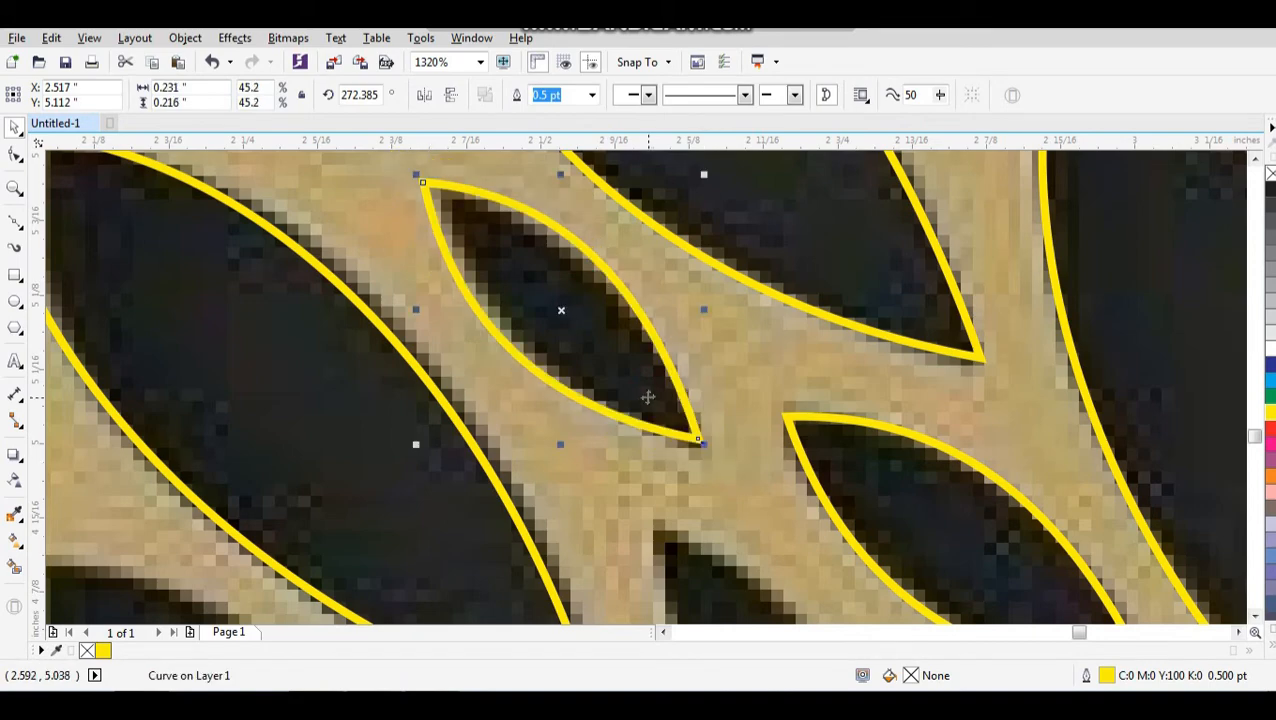
Copy the smallest outline onto the narrow leaf below it and enlarge and rotate the copy to about 0.256 × 0.319 in
{"action": "scroll", "coordinate": [645, 392], "scroll_direction": "down", "scroll_amount": 2}
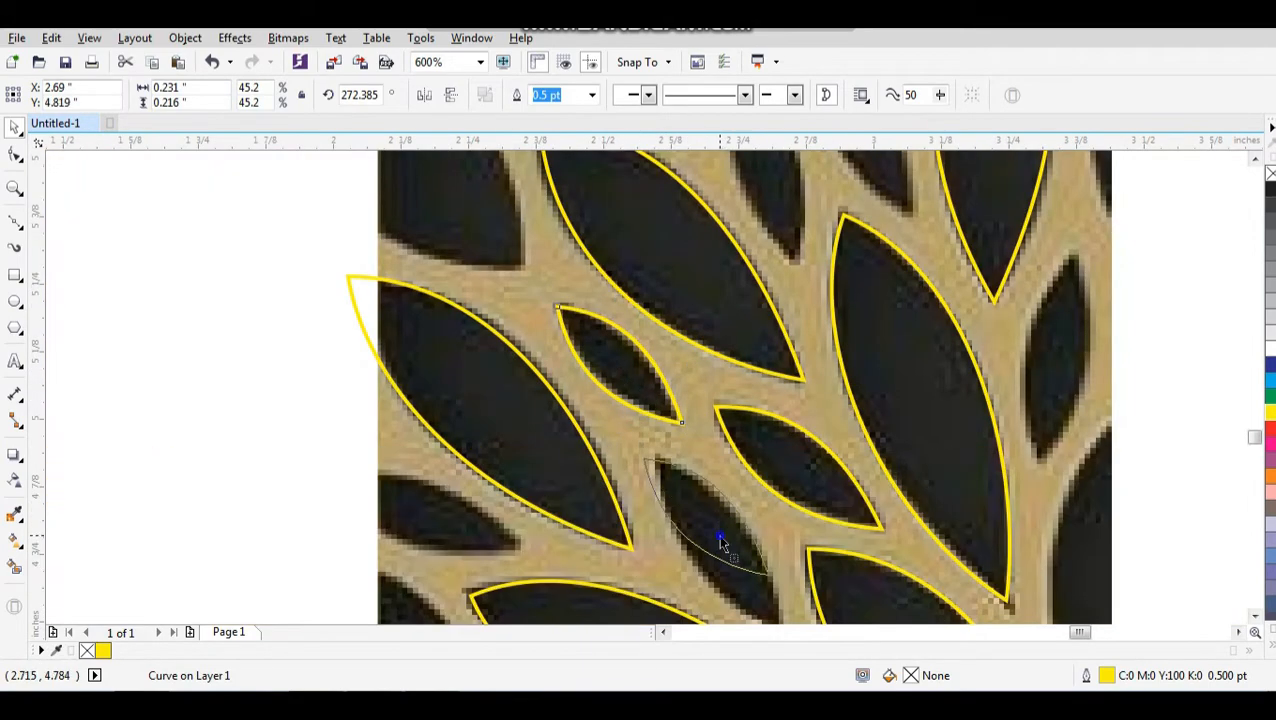
{"action": "scroll", "coordinate": [730, 485], "scroll_direction": "down", "scroll_amount": 2}
{"action": "scroll", "coordinate": [733, 510], "scroll_direction": "up", "scroll_amount": 3}
{"action": "left_click_drag", "start_coordinate": [723, 453], "coordinate": [766, 556]}
{"action": "left_click", "coordinate": [727, 505]}
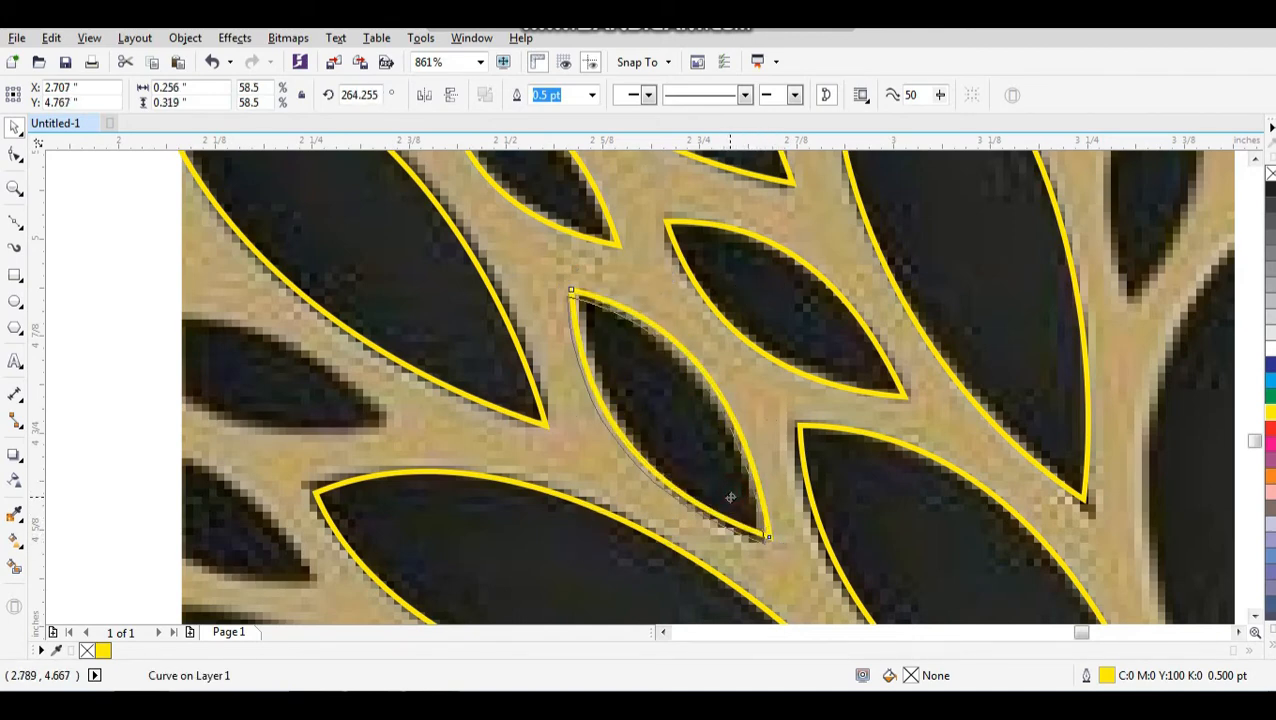
Shift the new outline slightly and rotate it to about 261.5° to match the narrow leaf
{"action": "key", "text": "F10"}
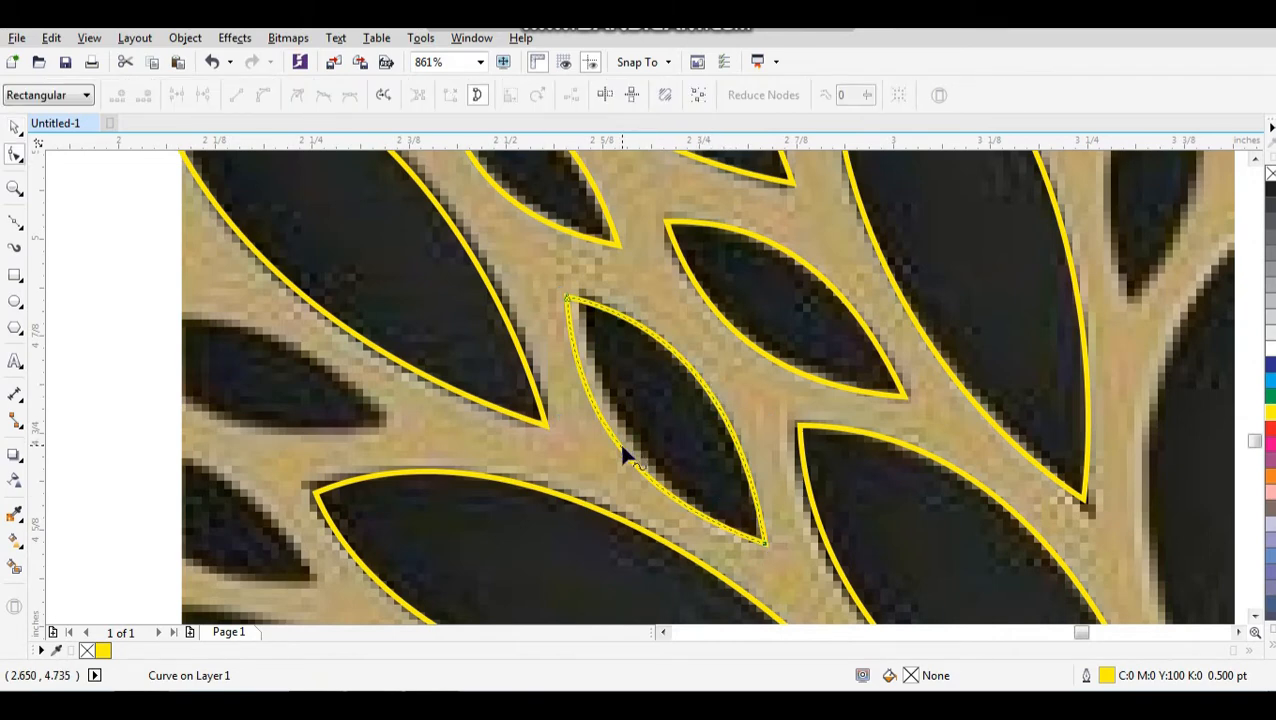
{"action": "key", "text": "space"}
{"action": "left_click", "coordinate": [678, 421]}
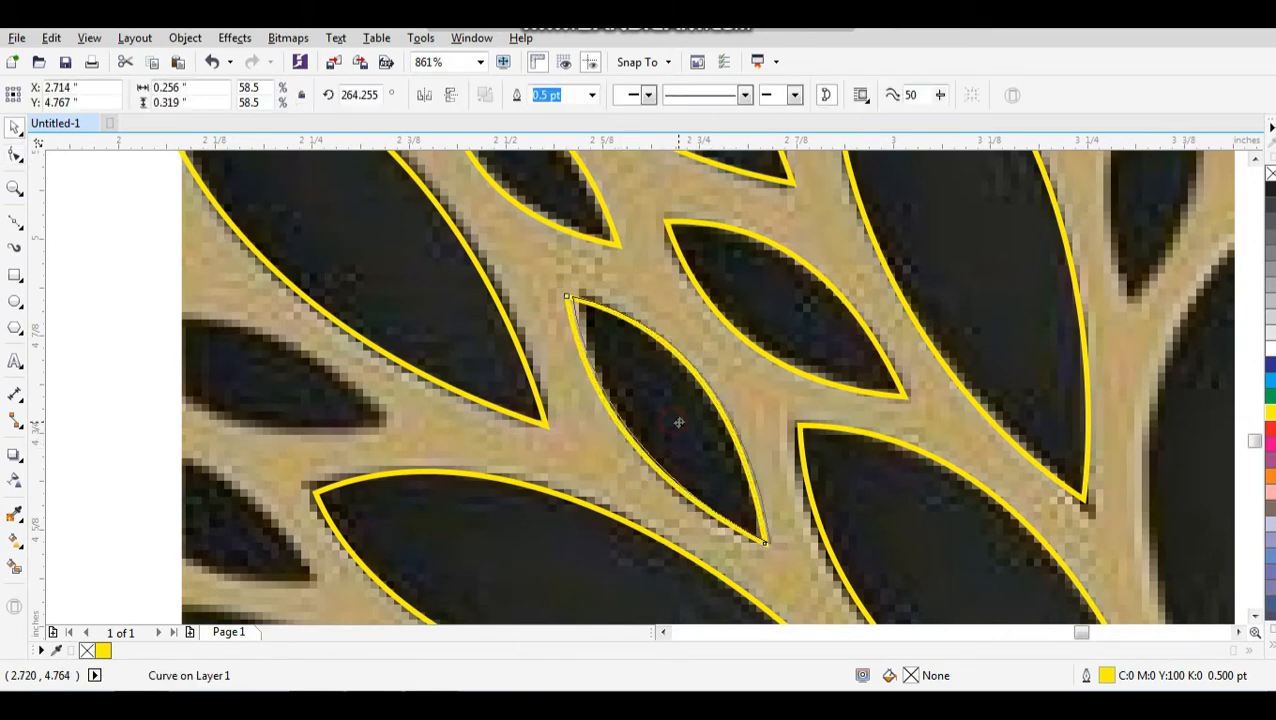
{"action": "left_click_drag", "start_coordinate": [780, 553], "coordinate": [770, 556]}
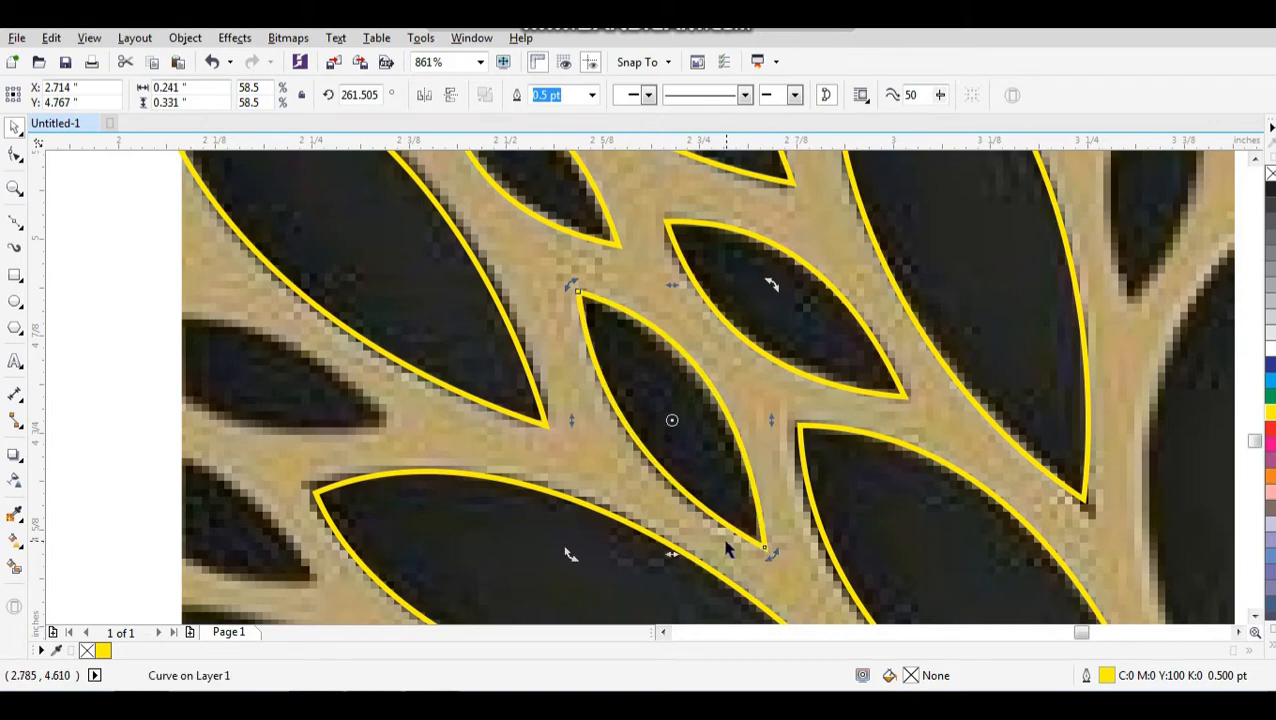
Place rotated copies of the narrow leaf outline over the two small leaves cut off by the panel's lower left edge
{"action": "key", "text": "F3"}
{"action": "left_click", "coordinate": [544, 419]}
{"action": "key", "text": "F2"}
{"action": "left_click_drag", "start_coordinate": [540, 406], "coordinate": [784, 619]}
{"action": "left_click_drag", "start_coordinate": [779, 404], "coordinate": [538, 383]}
{"action": "right_click", "coordinate": [538, 383]}
{"action": "left_click", "coordinate": [538, 383]}
{"action": "left_click_drag", "start_coordinate": [577, 437], "coordinate": [524, 449]}
{"action": "right_click", "coordinate": [533, 443]}
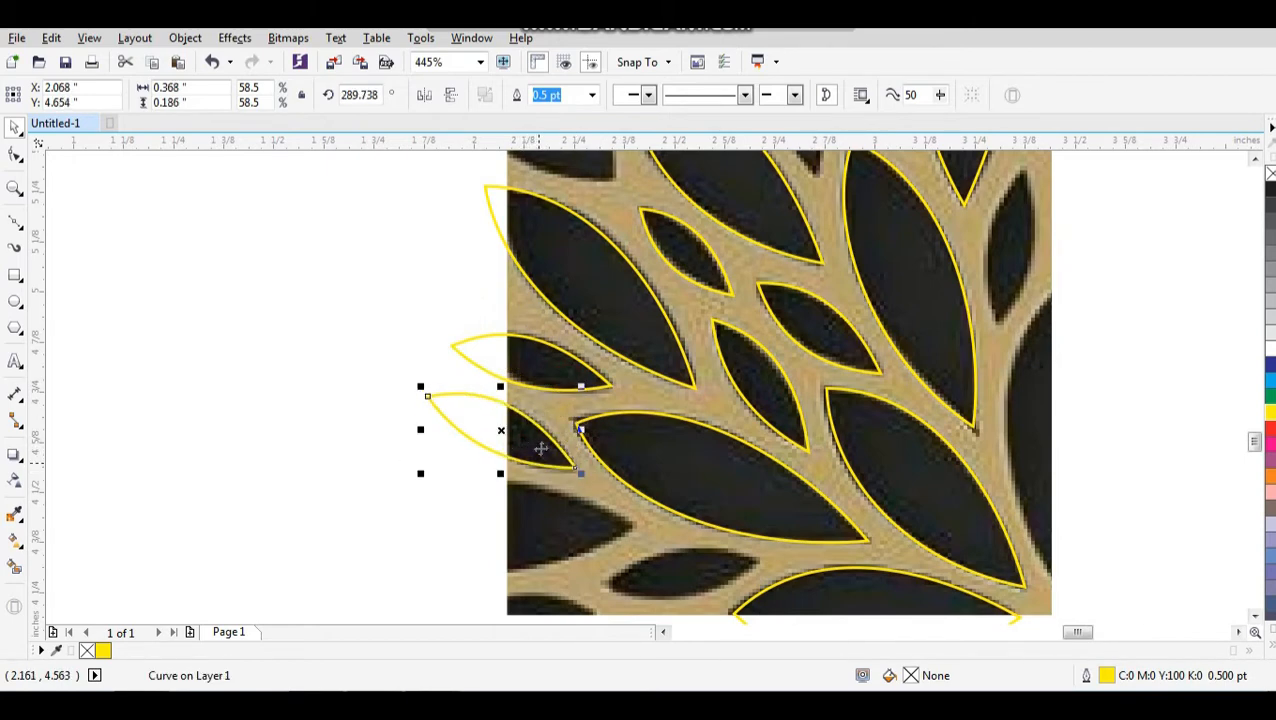
Copy a large leaf outline to the wide leaf at the lower left edge, rotate it to about 321.4° and align it
{"action": "scroll", "coordinate": [540, 450], "scroll_direction": "down", "scroll_amount": 2}
{"action": "left_click_drag", "start_coordinate": [711, 468], "coordinate": [534, 481]}
{"action": "right_click", "coordinate": [534, 481]}
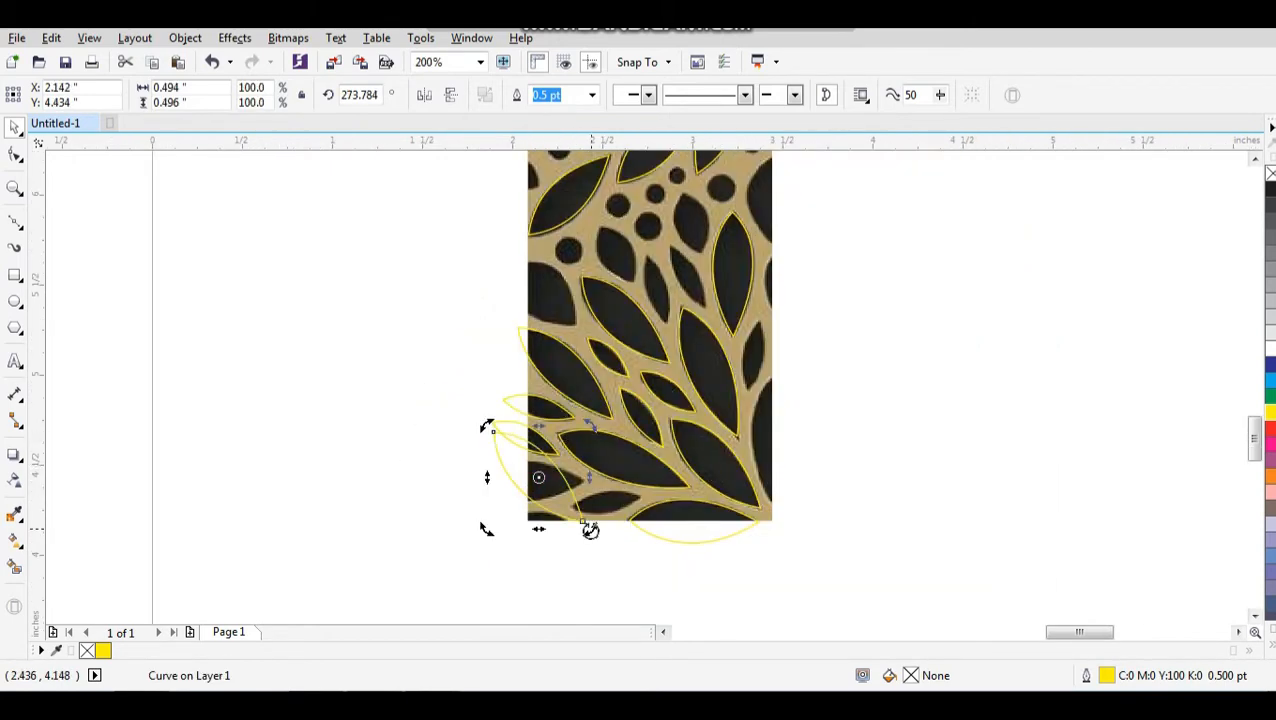
{"action": "left_click_drag", "start_coordinate": [590, 530], "coordinate": [570, 484]}
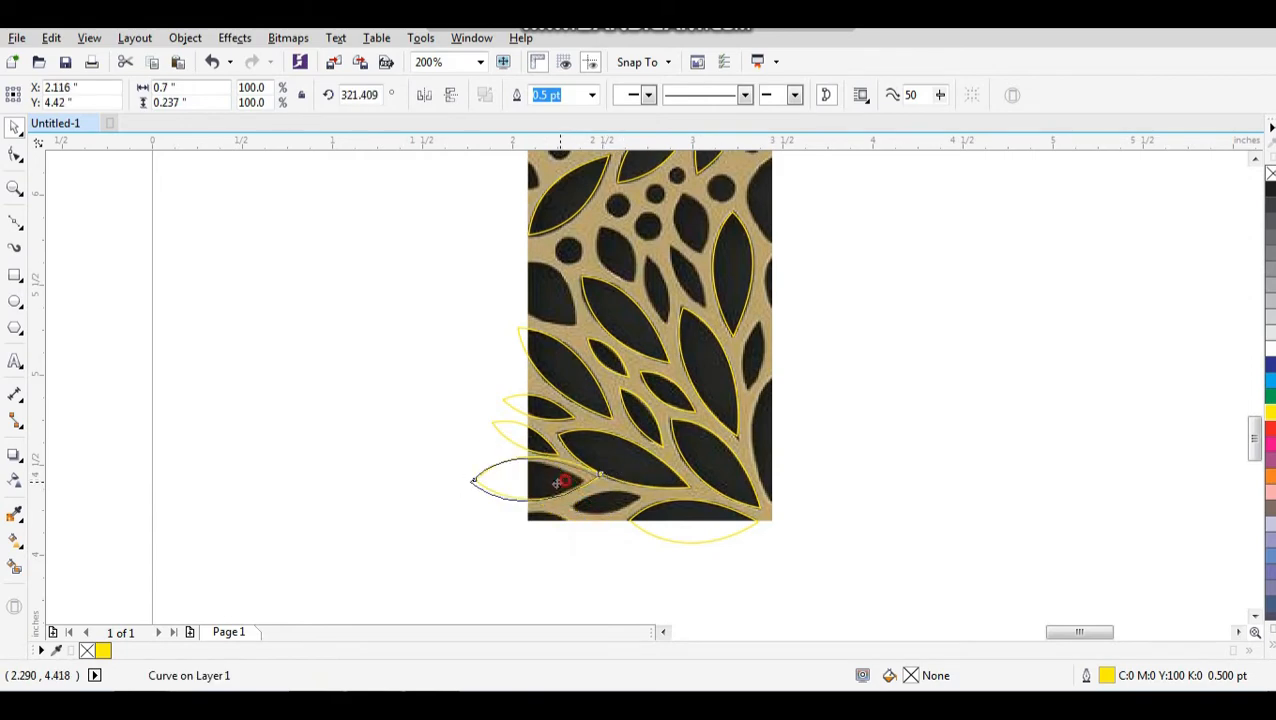
{"action": "left_click", "coordinate": [450, 429]}
Copy a small left-edge outline onto the small leaf near the panel's bottom edge and rotate it to about 320.5°
{"action": "key", "text": "F2"}
{"action": "left_click_drag", "start_coordinate": [470, 381], "coordinate": [704, 552]}
{"action": "left_click_drag", "start_coordinate": [511, 327], "coordinate": [699, 484]}
{"action": "right_click", "coordinate": [699, 484]}
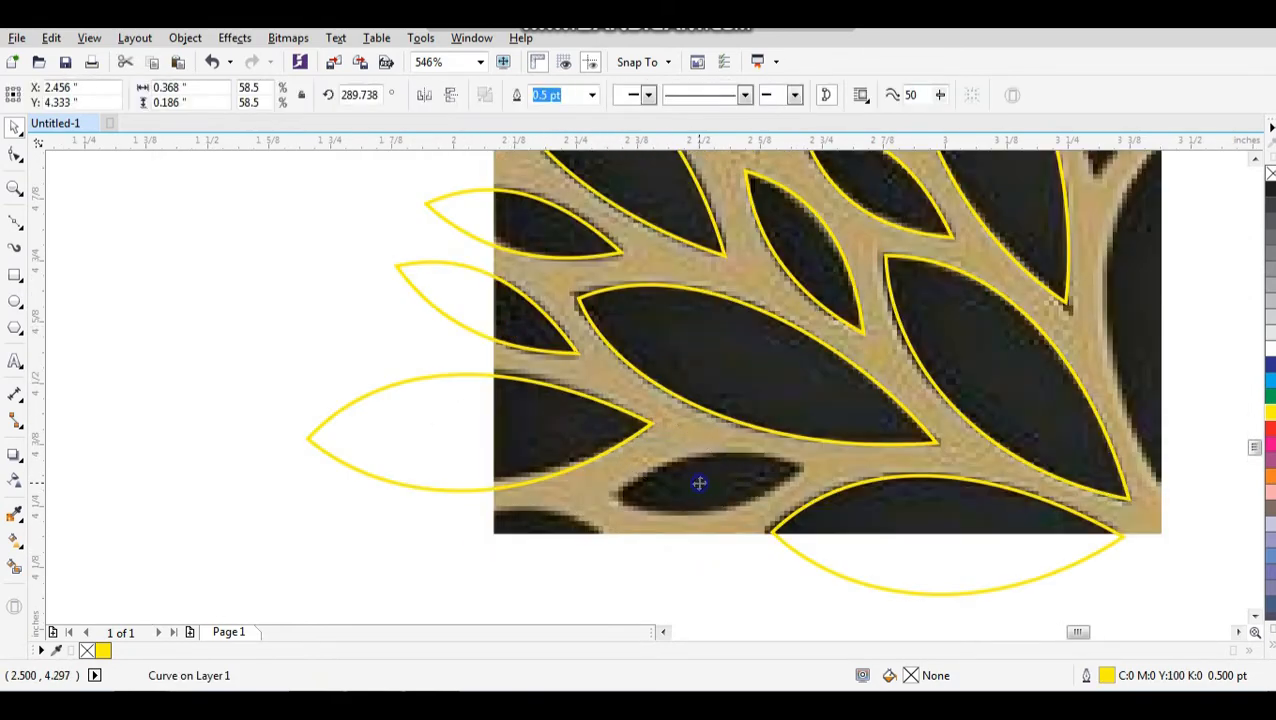
{"action": "left_click", "coordinate": [698, 482]}
{"action": "left_click_drag", "start_coordinate": [768, 522], "coordinate": [773, 471]}
Place a copy over the leaf cut off at the bottom-left corner and fine-tune the rotation of the small bottom leaf's outline
{"action": "left_click_drag", "start_coordinate": [777, 475], "coordinate": [580, 540]}
{"action": "right_click", "coordinate": [580, 539]}
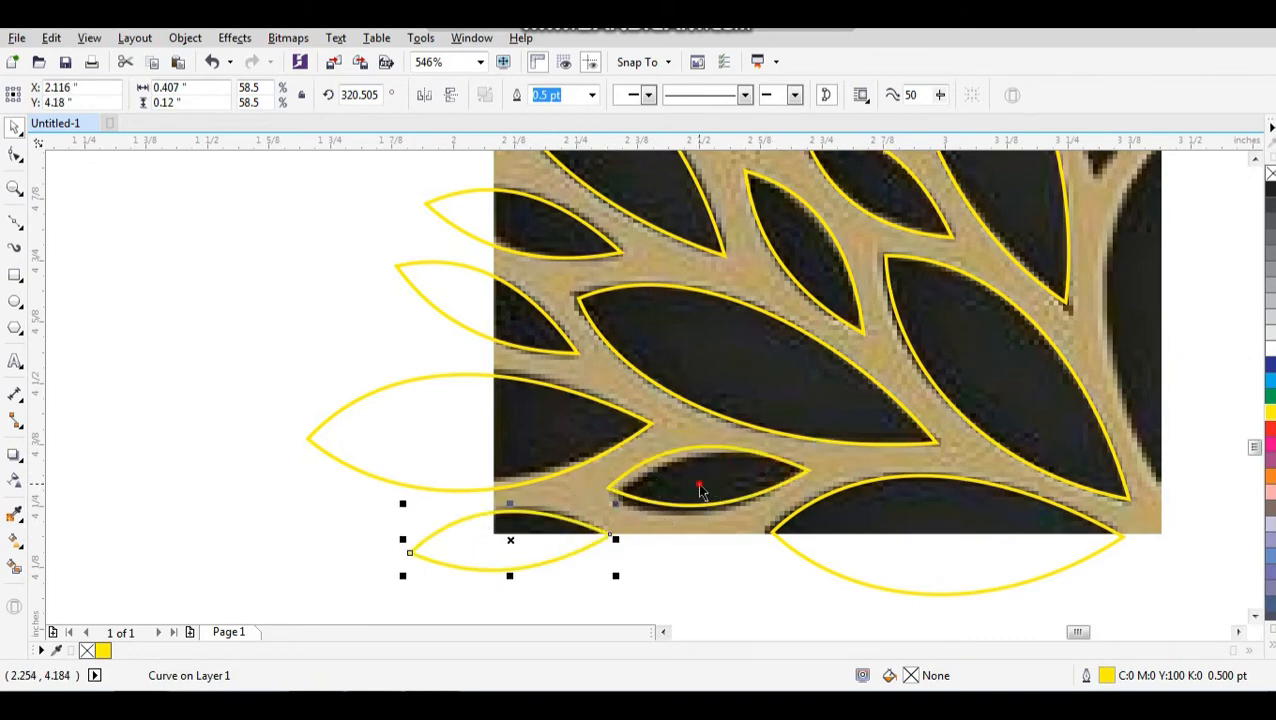
{"action": "left_click", "coordinate": [698, 489]}
{"action": "left_click_drag", "start_coordinate": [809, 519], "coordinate": [814, 513]}
{"action": "left_click", "coordinate": [718, 567]}
Copy the narrow leaf outline to the untraced narrow leaf near the right edge, rotating and positioning it to fit
{"action": "scroll", "coordinate": [664, 503], "scroll_direction": "down", "scroll_amount": 4}
{"action": "key", "text": "F2"}
{"action": "left_click_drag", "start_coordinate": [550, 505], "coordinate": [889, 251]}
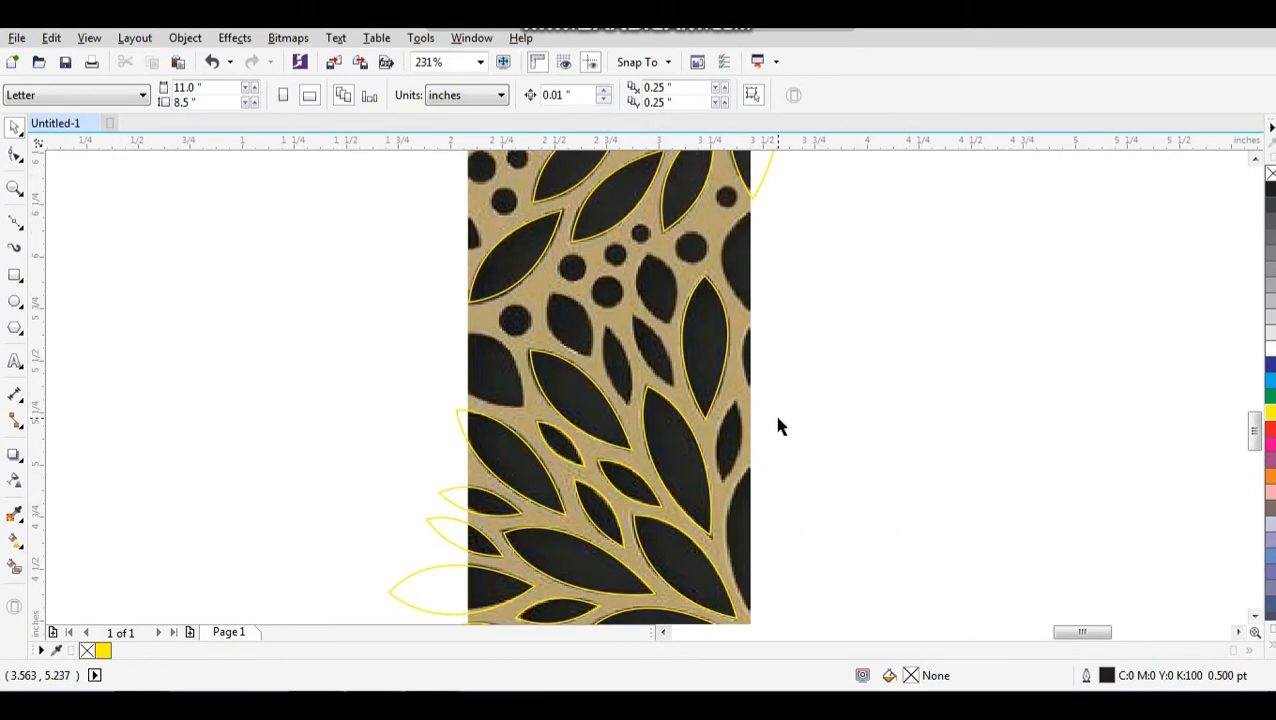
{"action": "left_click_drag", "start_coordinate": [826, 287], "coordinate": [438, 574]}
{"action": "left_click_drag", "start_coordinate": [584, 511], "coordinate": [838, 394]}
{"action": "right_click", "coordinate": [838, 394]}
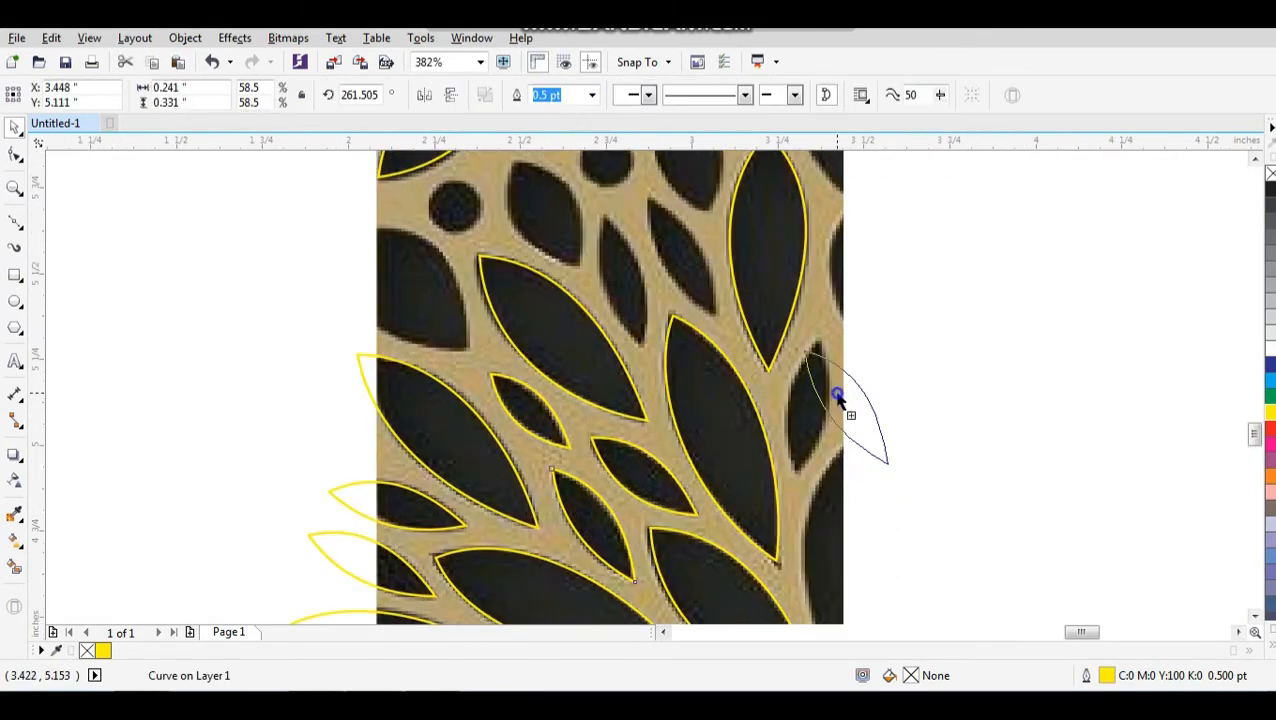
{"action": "left_click_drag", "start_coordinate": [893, 468], "coordinate": [845, 480]}
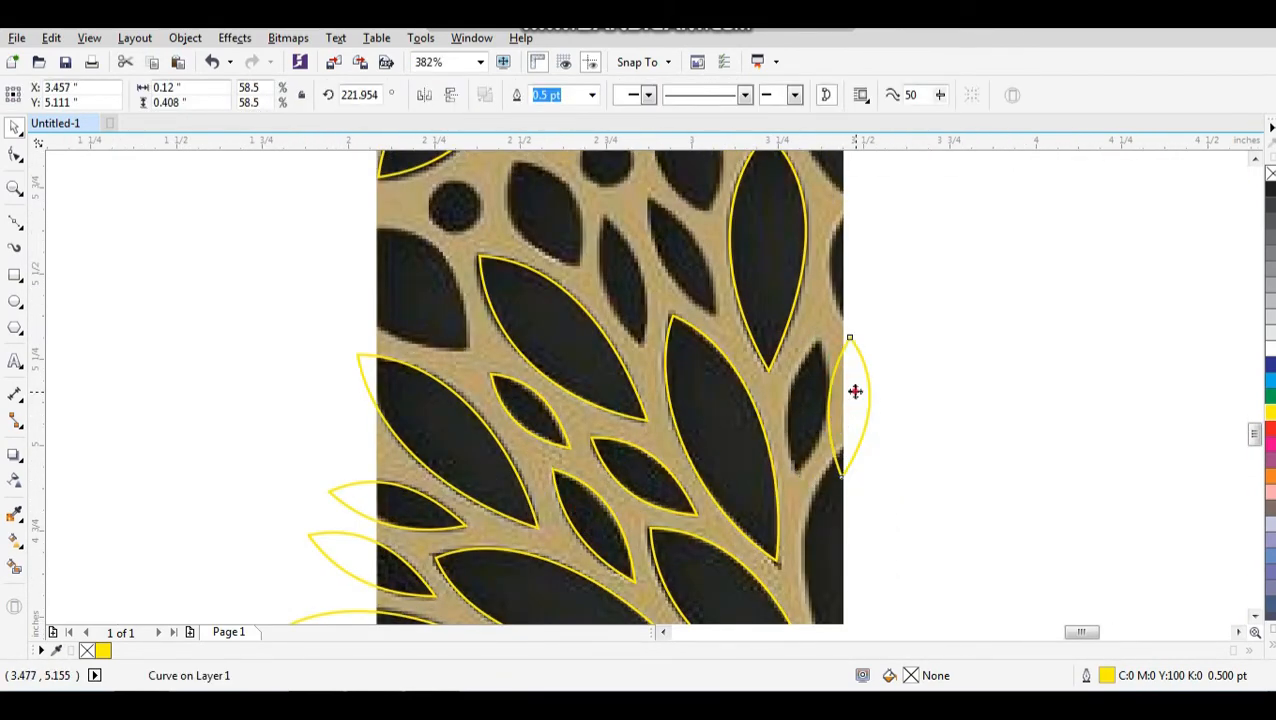
{"action": "left_click_drag", "start_coordinate": [854, 390], "coordinate": [816, 390]}
{"action": "left_click_drag", "start_coordinate": [837, 329], "coordinate": [845, 336]}
{"action": "left_click", "coordinate": [883, 377]}
Copy the right-edge narrow outline onto the left of the two narrow leaves in the panel's middle and rotate it to fit
{"action": "scroll", "coordinate": [721, 399], "scroll_direction": "down", "scroll_amount": 1}
{"action": "key", "text": "F2"}
{"action": "left_click_drag", "start_coordinate": [527, 418], "coordinate": [831, 260]}
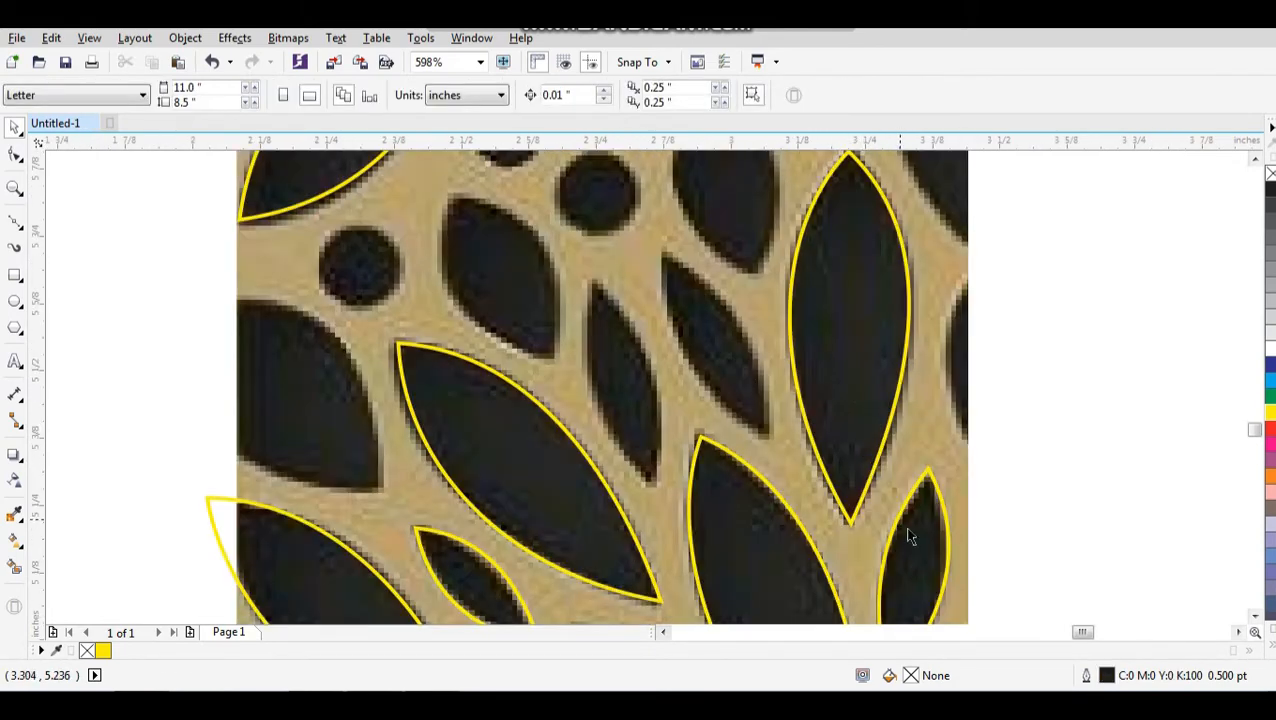
{"action": "left_click", "coordinate": [683, 333]}
{"action": "left_click_drag", "start_coordinate": [683, 333], "coordinate": [658, 330]}
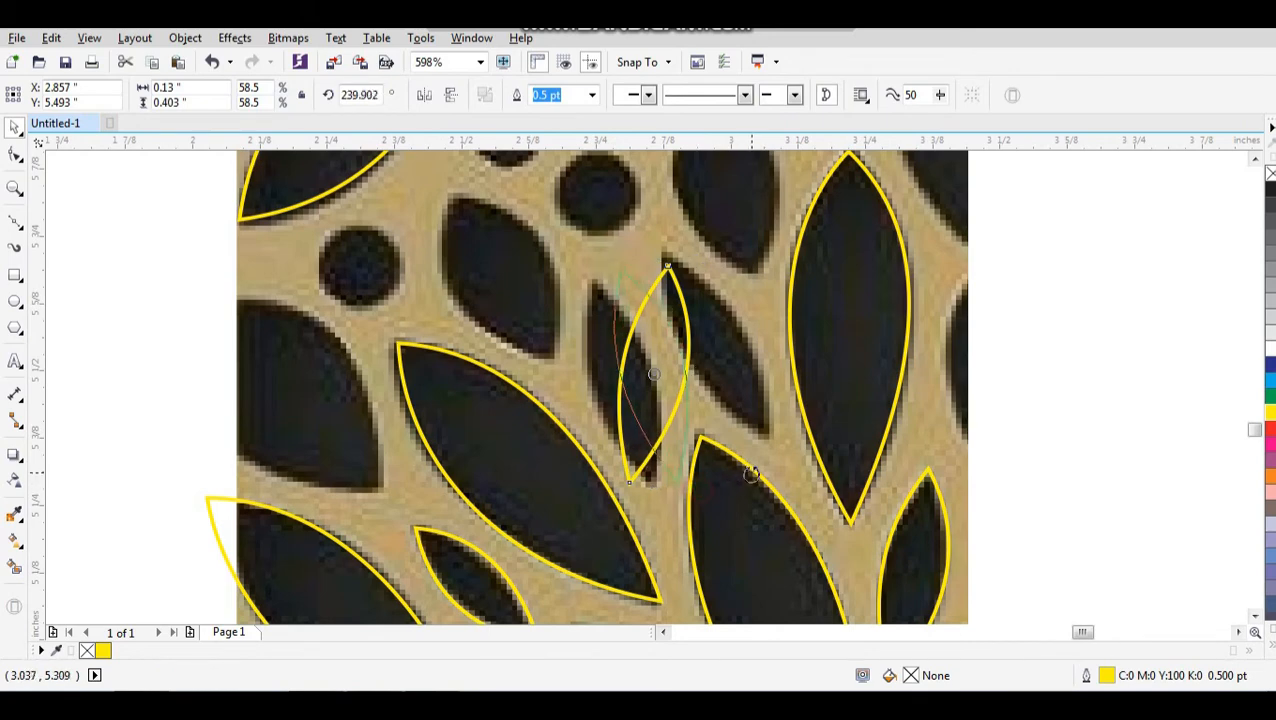
{"action": "left_click_drag", "start_coordinate": [751, 473], "coordinate": [754, 469]}
Copy that outline onto the neighbouring narrow leaf to its right and rotate it to about 251.7°
{"action": "mouse_move", "coordinate": [690, 384]}
{"action": "left_mouse_down"}
{"action": "mouse_move", "coordinate": [664, 393]}
{"action": "mouse_move", "coordinate": [749, 358]}
{"action": "left_mouse_up"}
{"action": "right_click", "coordinate": [749, 358]}
{"action": "left_click_drag", "start_coordinate": [768, 459], "coordinate": [760, 408]}
{"action": "left_click_drag", "start_coordinate": [780, 455], "coordinate": [763, 455]}
Try fitting a copy of the narrow leaf outline over the wider leaf above it, and delete the copy
{"action": "scroll", "coordinate": [607, 430], "scroll_direction": "down", "scroll_amount": 2}
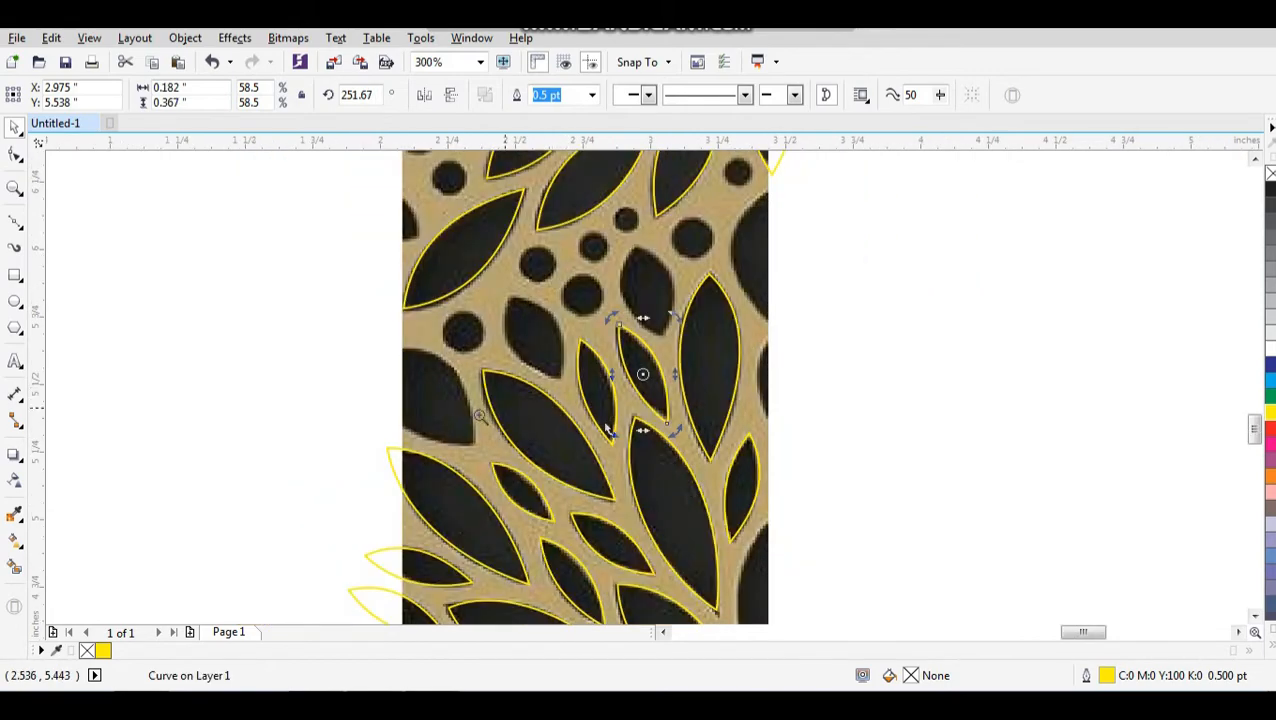
{"action": "left_click_drag", "start_coordinate": [774, 244], "coordinate": [774, 244]}
{"action": "left_click_drag", "start_coordinate": [720, 442], "coordinate": [757, 241]}
{"action": "right_click", "coordinate": [757, 241]}
{"action": "scroll", "coordinate": [747, 285], "scroll_direction": "down", "scroll_amount": 2}
{"action": "scroll", "coordinate": [755, 400], "scroll_direction": "up", "scroll_amount": 3}
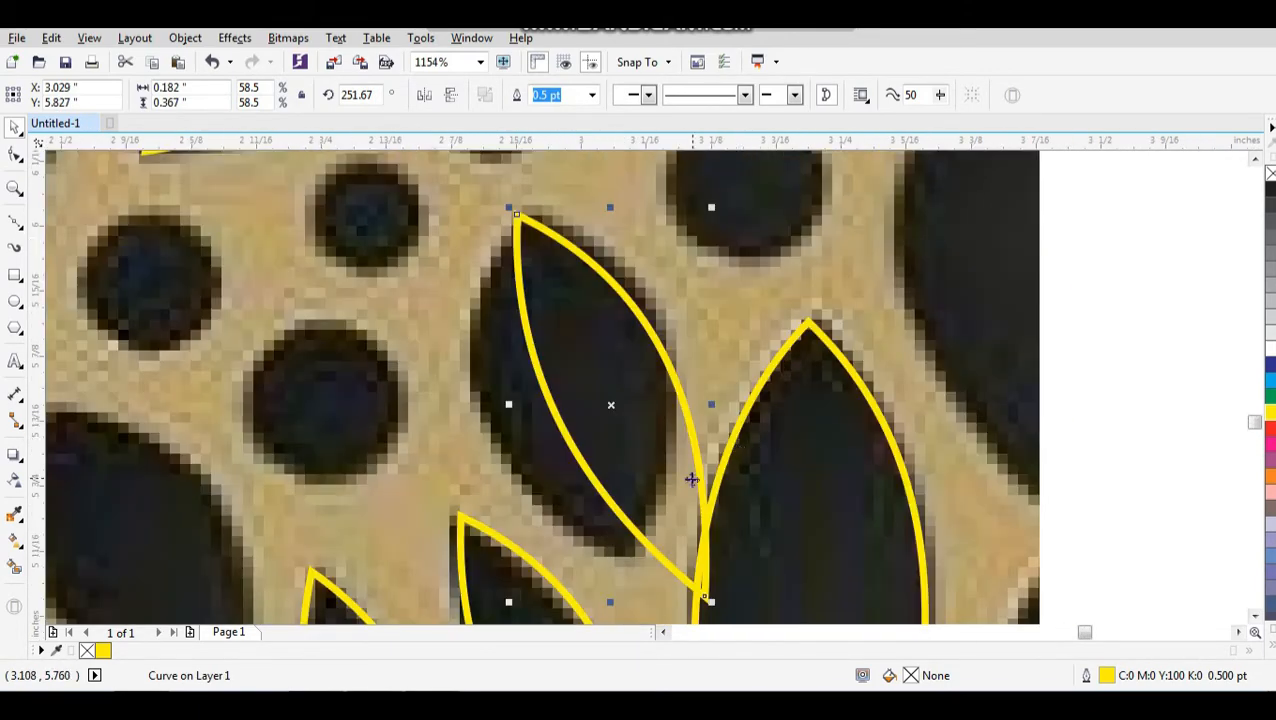
{"action": "key", "text": "F10"}
{"action": "key", "text": "space"}
{"action": "scroll", "coordinate": [658, 408], "scroll_direction": "down", "scroll_amount": 2}
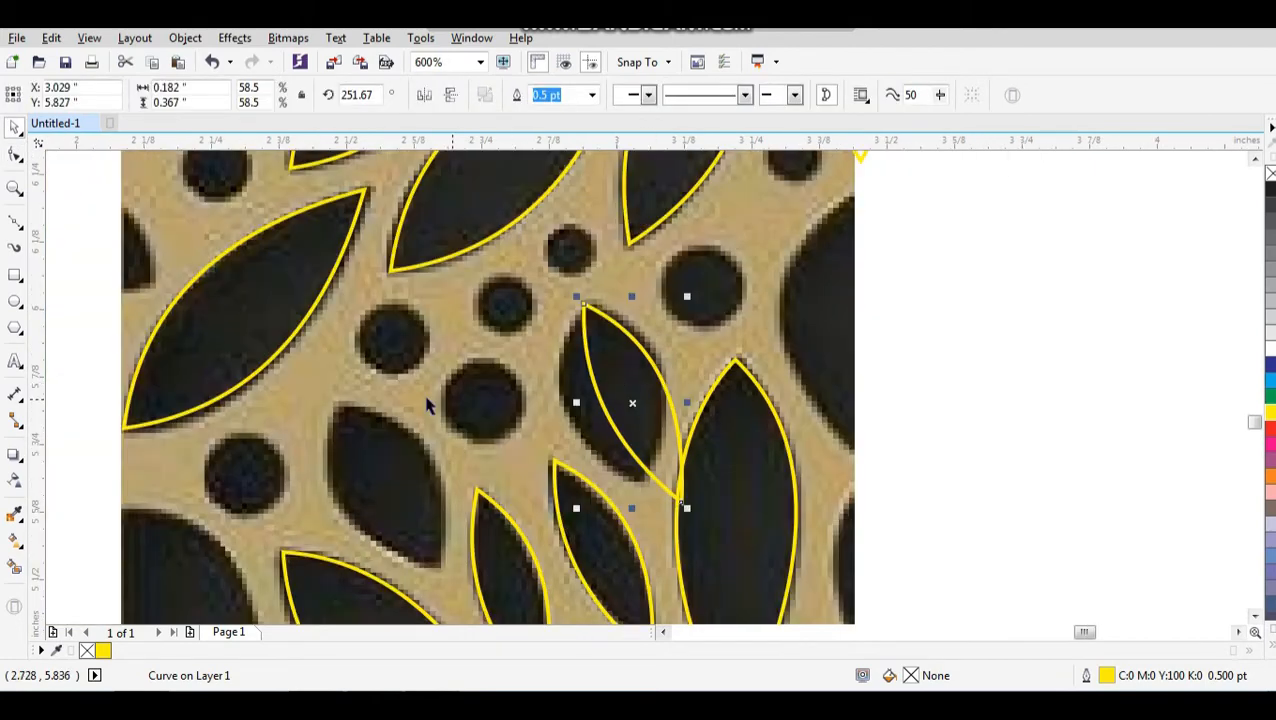
{"action": "key", "text": "Delete"}
Draw straight lines between the two tips of the wider leaf, out and back, as the base for its outline
{"action": "key", "text": "F10"}
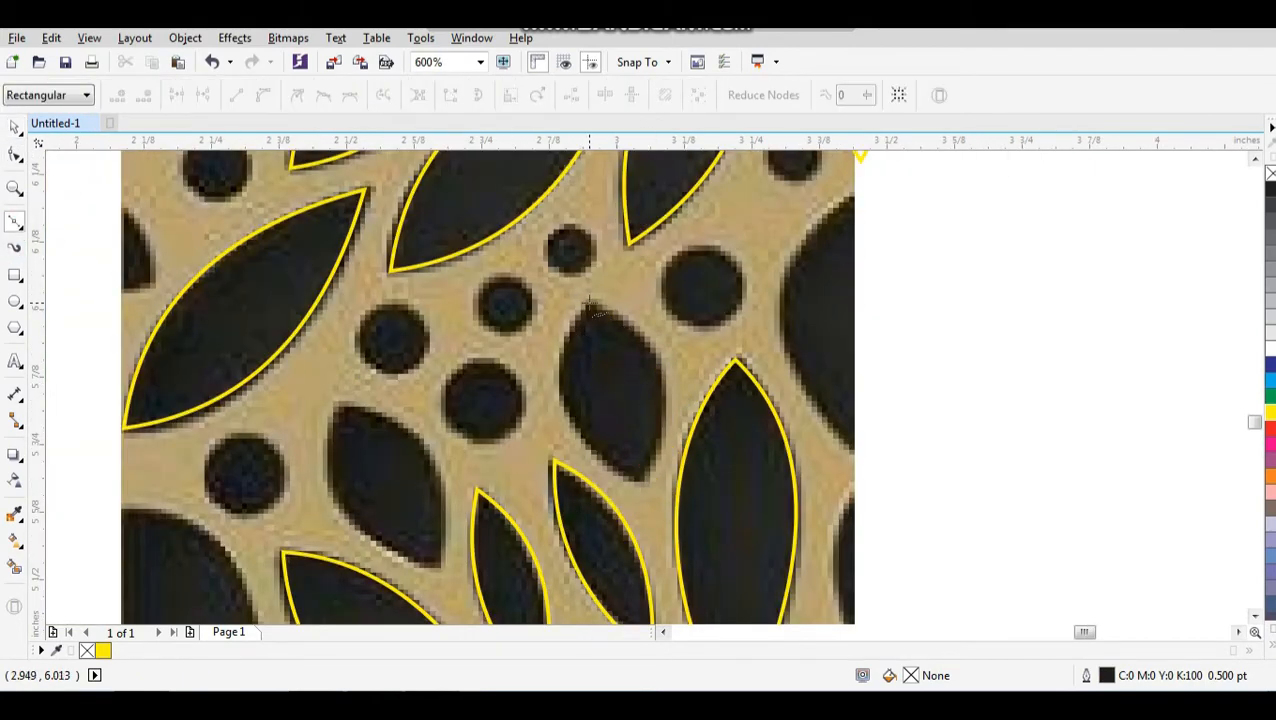
{"action": "left_click_drag", "start_coordinate": [640, 484], "coordinate": [605, 346]}
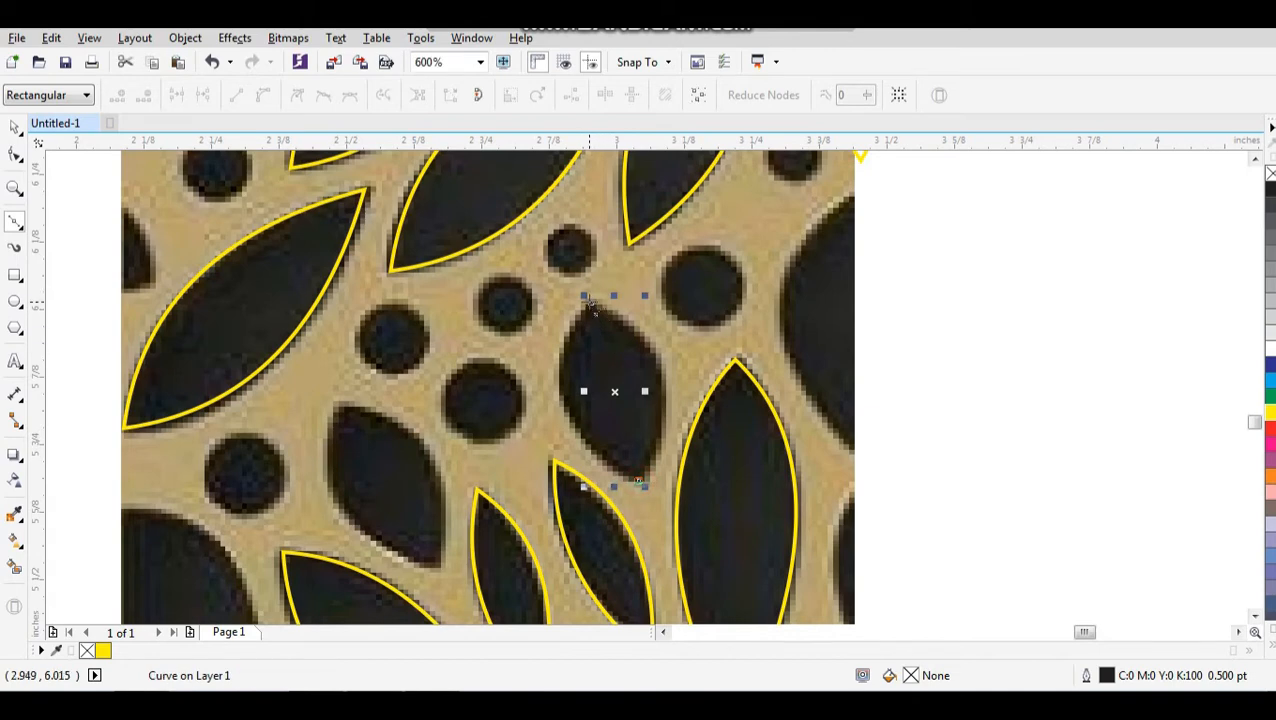
{"action": "left_click", "coordinate": [591, 302]}
{"action": "key", "text": "space"}
{"action": "key", "text": "F10"}
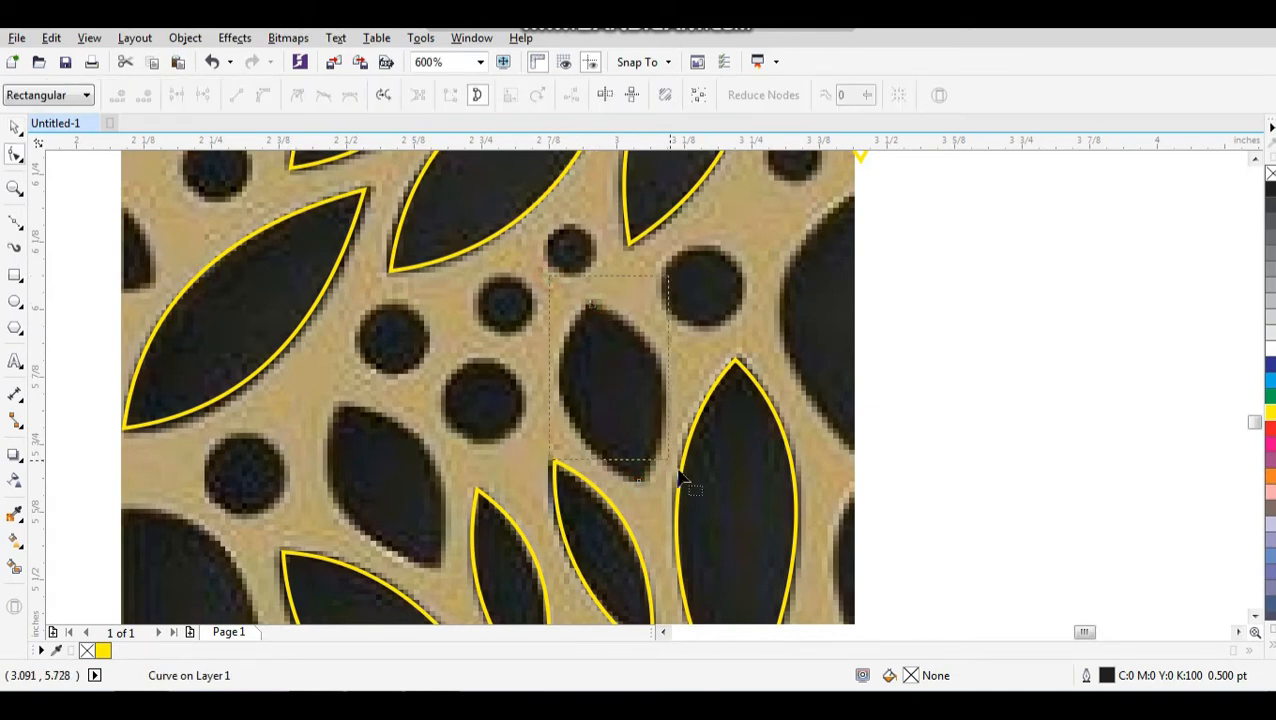
Convert the lines to curves, bend them to the wider leaf's edges at about 0.181 × 0.33 in, and colour the outline yellow
{"action": "left_click_drag", "start_coordinate": [678, 480], "coordinate": [378, 177]}
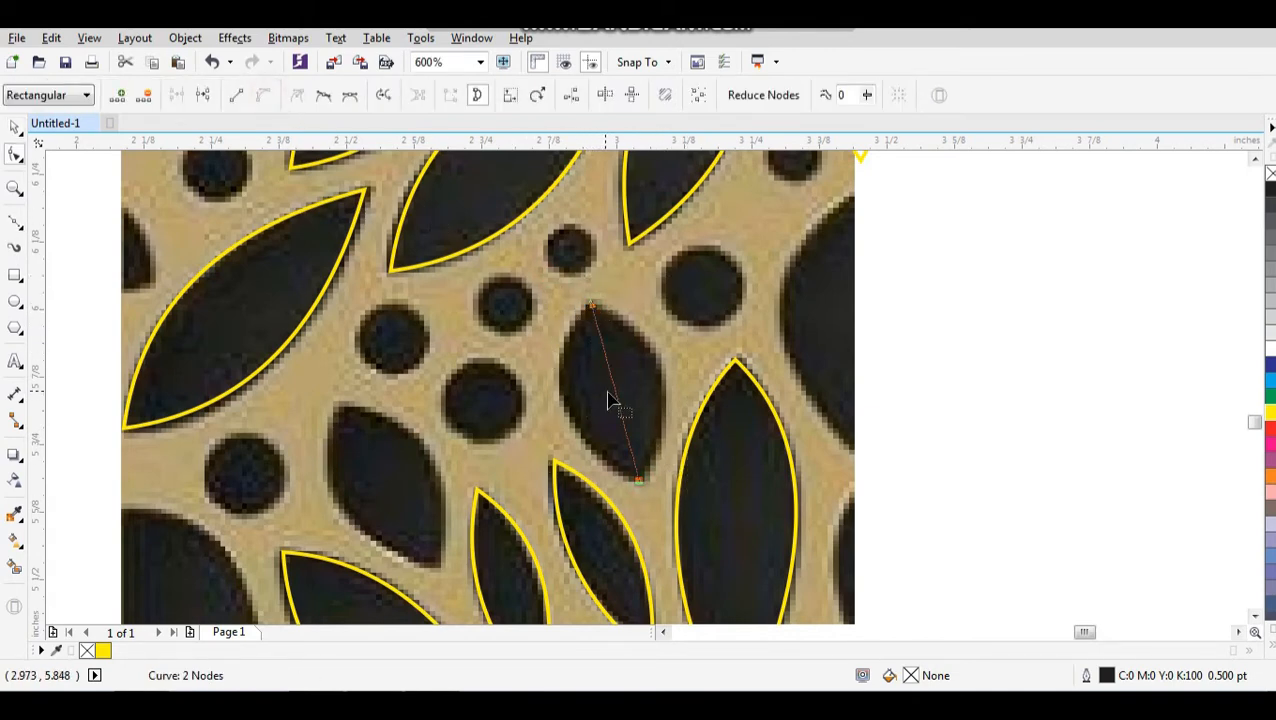
{"action": "left_click_drag", "start_coordinate": [613, 392], "coordinate": [651, 385]}
{"action": "key", "text": "space"}
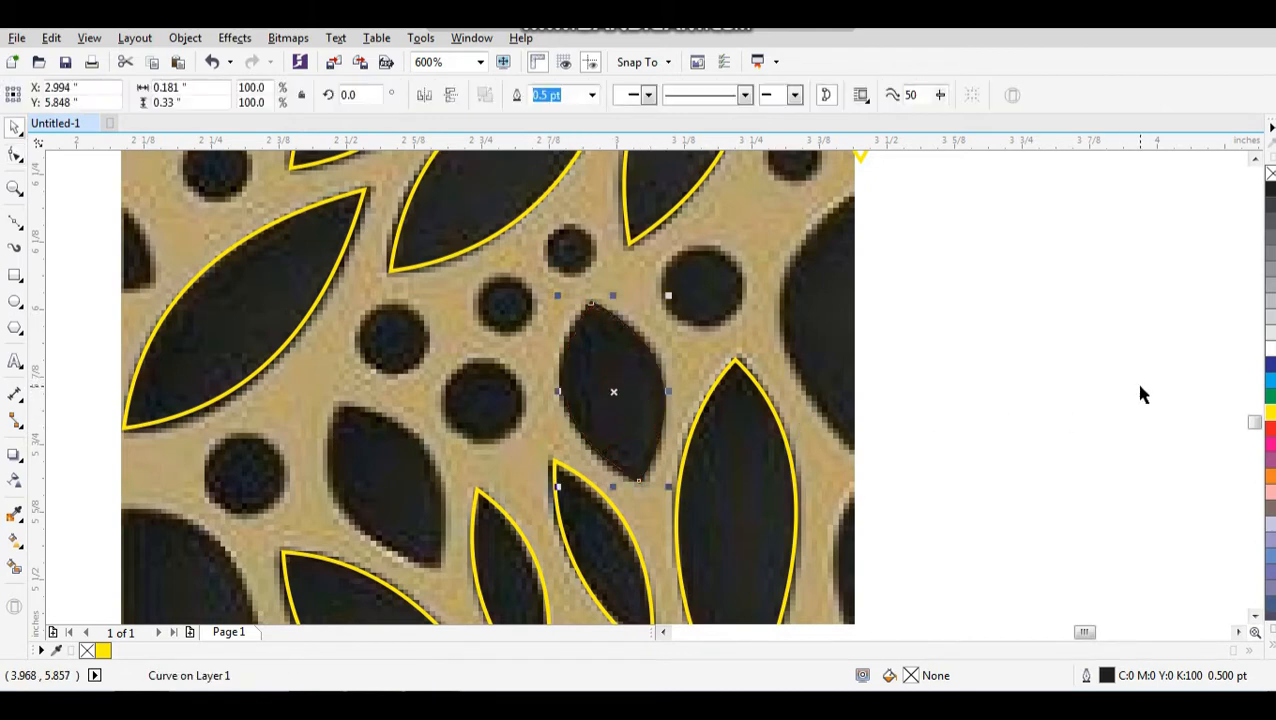
{"action": "right_click", "coordinate": [1271, 417]}
{"action": "left_click", "coordinate": [1103, 379]}
Copy the wider leaf outline onto the similar leaf to its lower left, rotate it to about 14.8° and align it
{"action": "scroll", "coordinate": [756, 381], "scroll_direction": "down", "scroll_amount": 2}
{"action": "key", "text": "F2"}
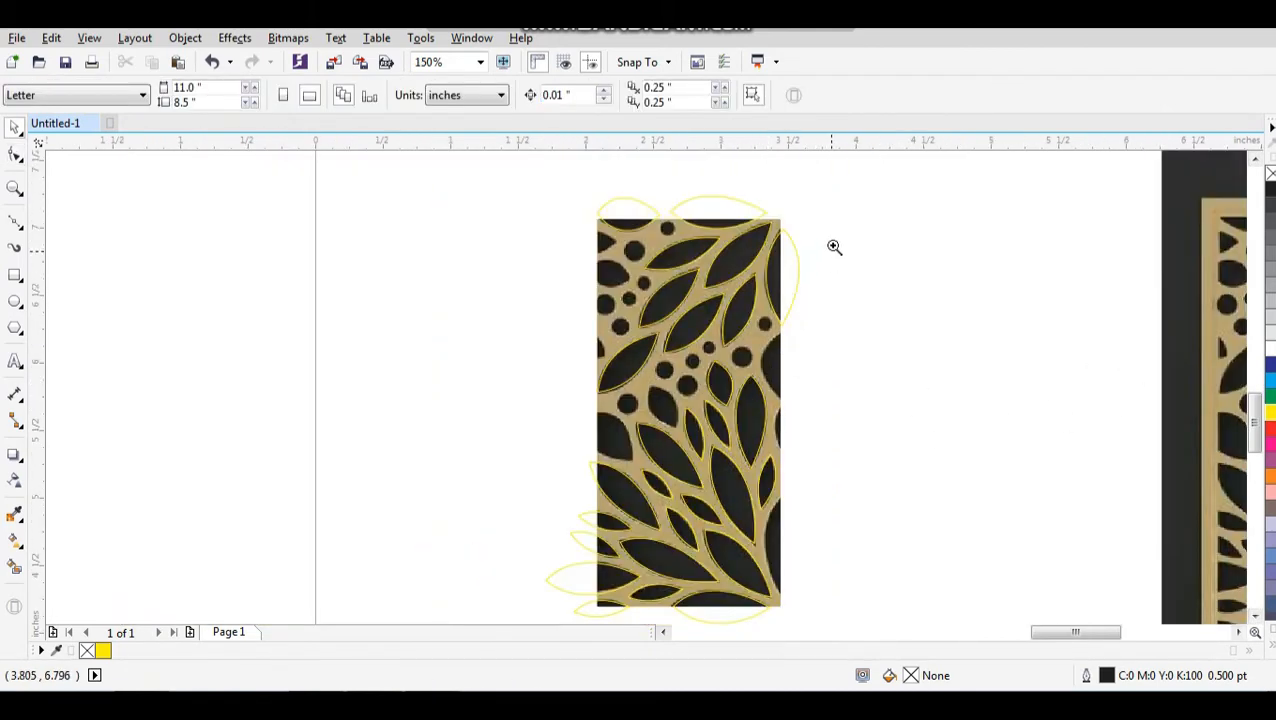
{"action": "left_click_drag", "start_coordinate": [834, 240], "coordinate": [547, 524]}
{"action": "left_click", "coordinate": [607, 425]}
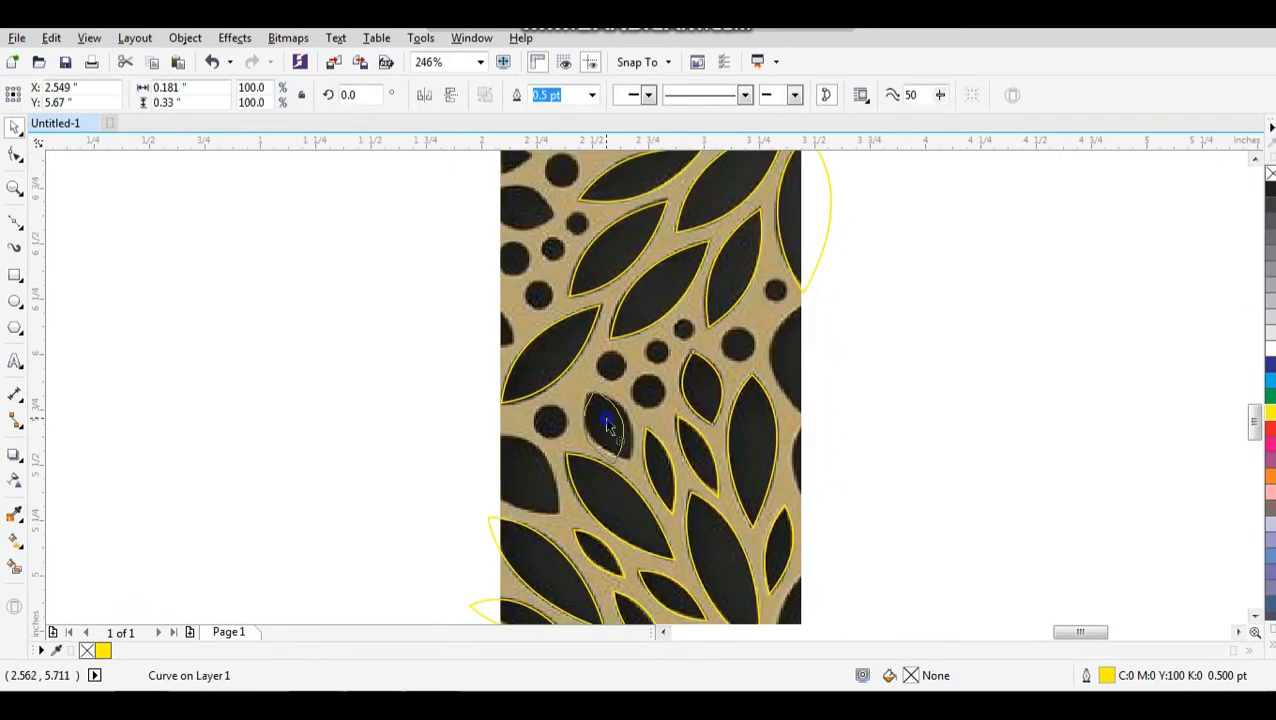
{"action": "left_click_drag", "start_coordinate": [687, 506], "coordinate": [712, 459]}
{"action": "left_click_drag", "start_coordinate": [661, 428], "coordinate": [681, 422]}
Copy the wider leaf outline onto the cut-off leaf at the panel's left edge, rotate it to about 28.7° and enlarge it to about 0.366 × 0.381 in
{"action": "scroll", "coordinate": [664, 431], "scroll_direction": "down", "scroll_amount": 1}
{"action": "scroll", "coordinate": [664, 431], "scroll_direction": "down", "scroll_amount": 1}
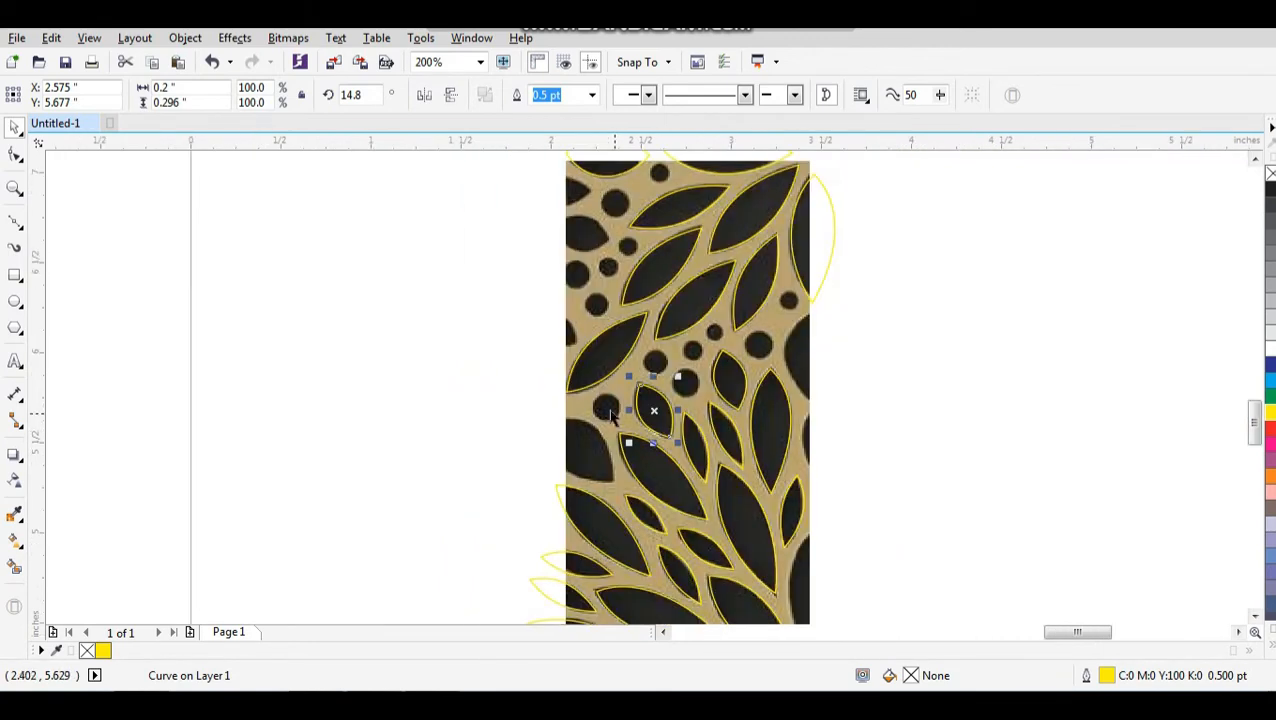
{"action": "left_click_drag", "start_coordinate": [753, 576], "coordinate": [762, 588]}
{"action": "left_click_drag", "start_coordinate": [649, 280], "coordinate": [497, 340]}
{"action": "right_click", "coordinate": [497, 340]}
{"action": "left_click", "coordinate": [497, 340]}
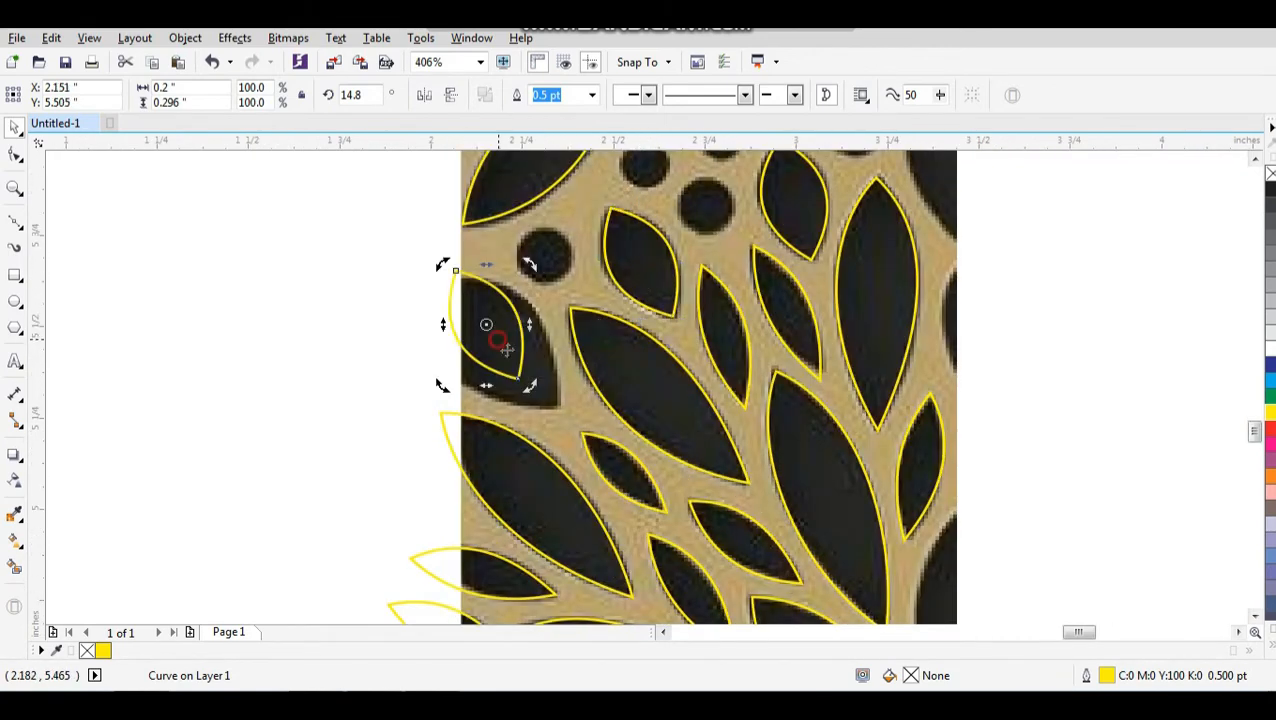
{"action": "left_click_drag", "start_coordinate": [533, 387], "coordinate": [541, 381]}
{"action": "left_click", "coordinate": [430, 353]}
{"action": "key", "text": "F2"}
{"action": "left_click_drag", "start_coordinate": [416, 254], "coordinate": [611, 468]}
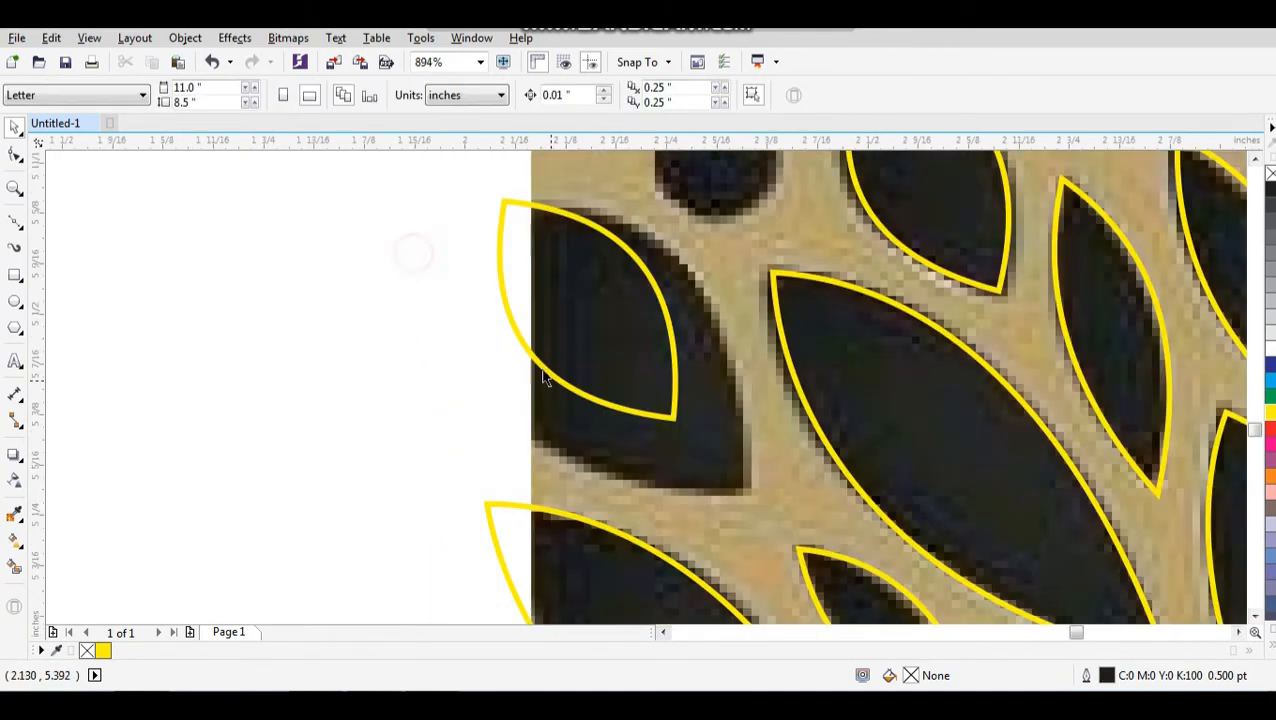
{"action": "left_click", "coordinate": [611, 342]}
{"action": "left_click_drag", "start_coordinate": [682, 425], "coordinate": [759, 488]}
{"action": "left_click_drag", "start_coordinate": [718, 436], "coordinate": [705, 445]}
{"action": "scroll", "coordinate": [635, 444], "scroll_direction": "down", "scroll_amount": 2}
{"action": "left_click_drag", "start_coordinate": [788, 361], "coordinate": [912, 302]}
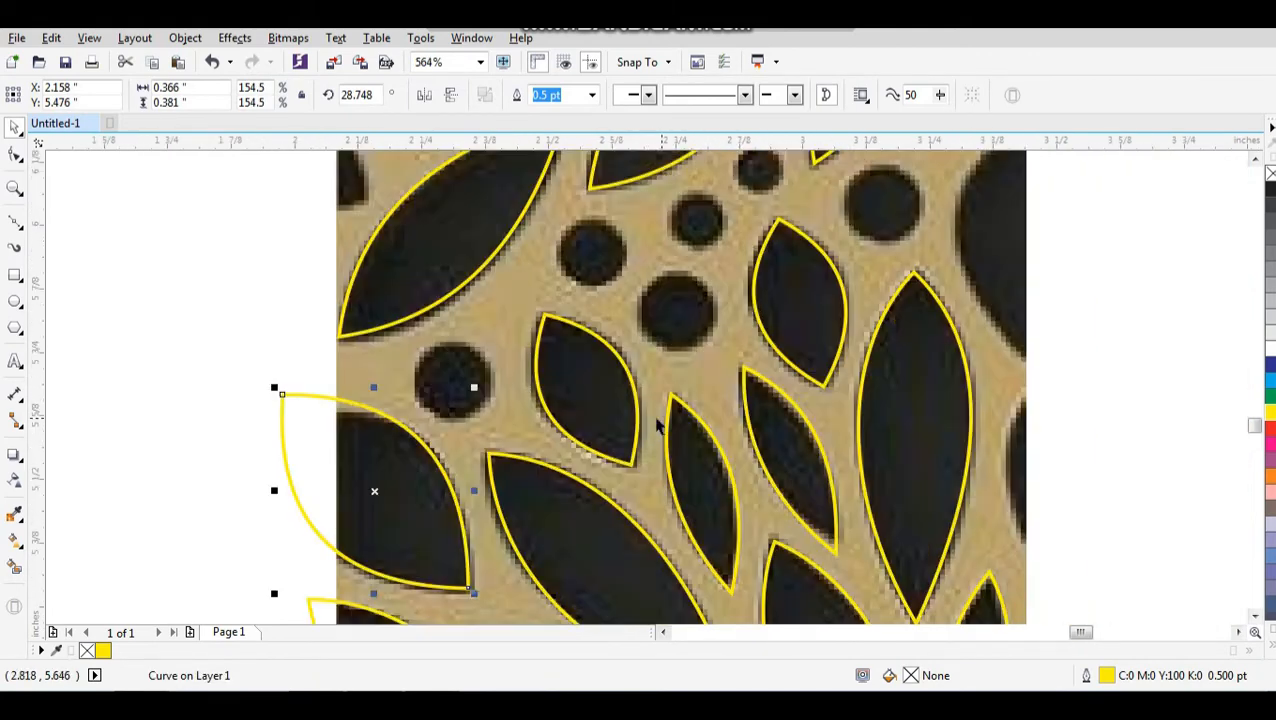
Copy the enlarged leaf outline onto the upper cut-off leaf at the panel's right edge, then rotate and align it with the visible curve
{"action": "scroll", "coordinate": [644, 434], "scroll_direction": "down", "scroll_amount": 2}
{"action": "left_click_drag", "start_coordinate": [529, 457], "coordinate": [881, 319]}
{"action": "right_click", "coordinate": [881, 319]}
{"action": "key", "text": "F2"}
{"action": "left_click_drag", "start_coordinate": [795, 253], "coordinate": [961, 451]}
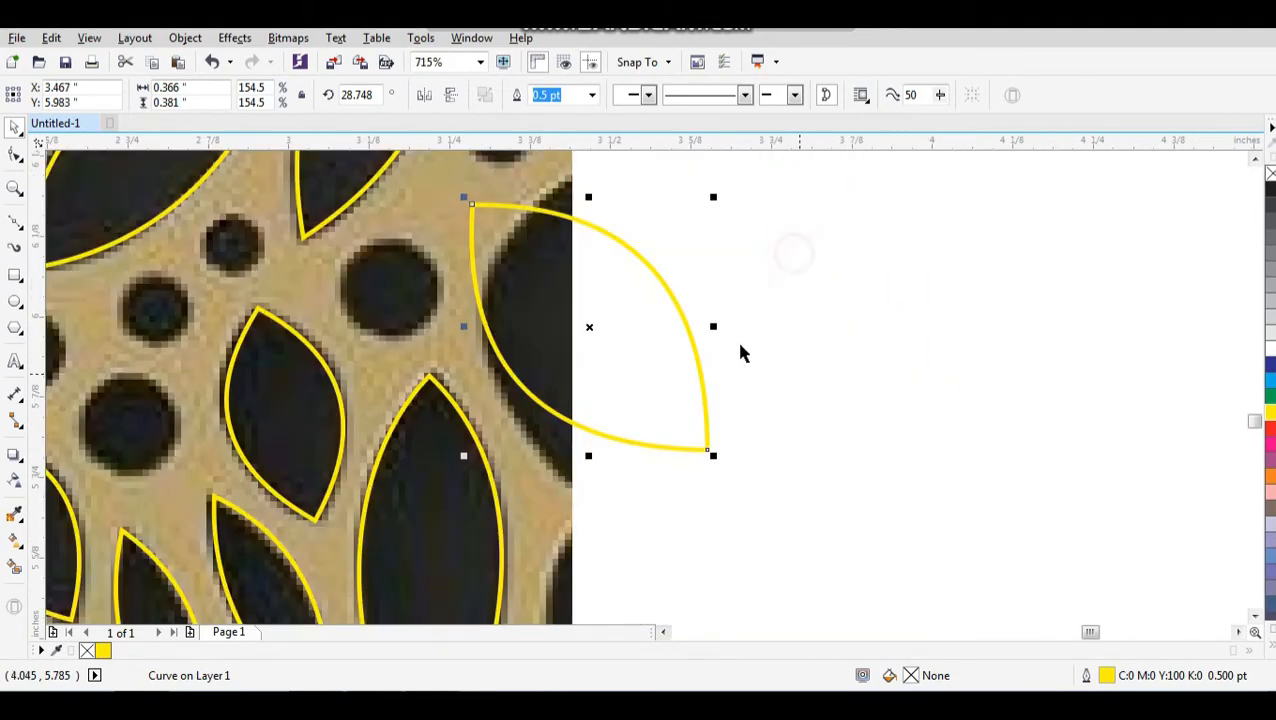
{"action": "left_click", "coordinate": [651, 297]}
{"action": "left_click_drag", "start_coordinate": [714, 199], "coordinate": [471, 568]}
{"action": "left_click", "coordinate": [707, 333]}
{"action": "scroll", "coordinate": [668, 384], "scroll_direction": "down", "scroll_amount": 2}
Copy the outline onto the small leaf sliver just below at the right edge and fit it to the visible curve
{"action": "key", "text": "F2"}
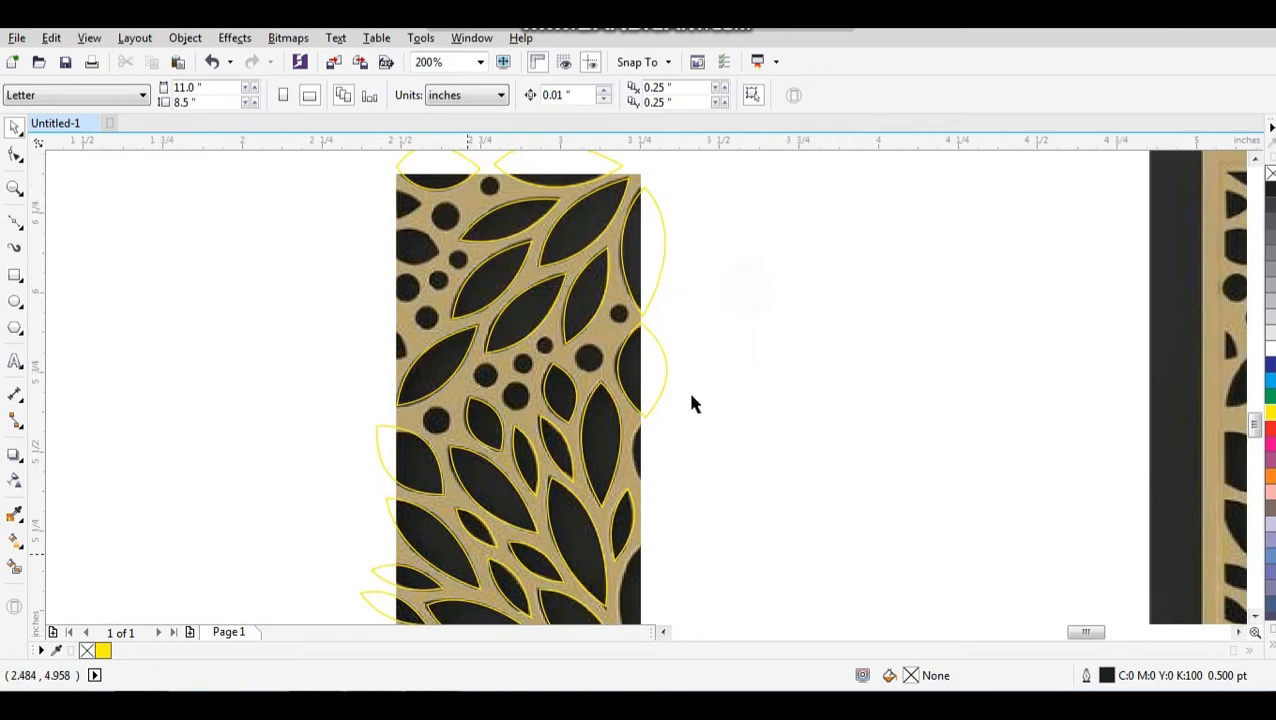
{"action": "left_click_drag", "start_coordinate": [725, 299], "coordinate": [751, 453]}
{"action": "left_click", "coordinate": [786, 453]}
{"action": "key", "text": "F3"}
{"action": "key", "text": "F2"}
{"action": "left_click_drag", "start_coordinate": [822, 345], "coordinate": [478, 620]}
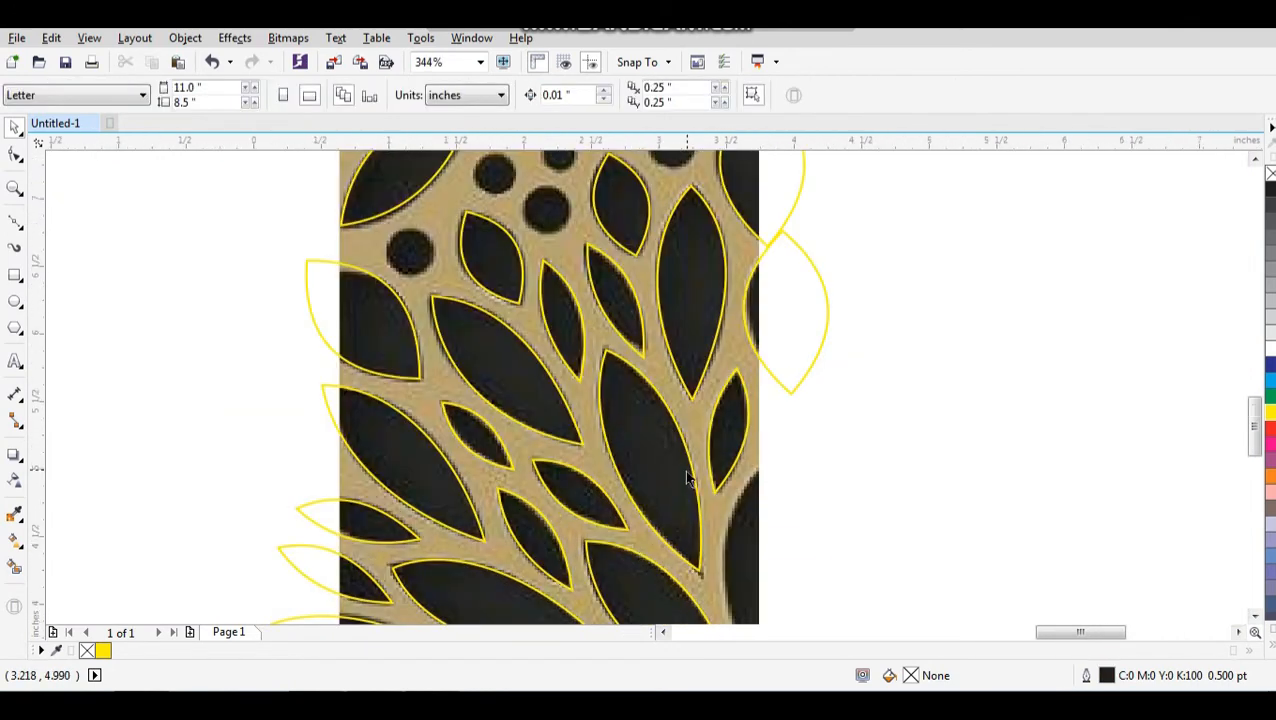
Copy a large leaf outline onto the cut-off leaf at the panel's lower right edge, then rotate and fit it
{"action": "key", "text": "F3"}
{"action": "left_click_drag", "start_coordinate": [755, 588], "coordinate": [752, 584]}
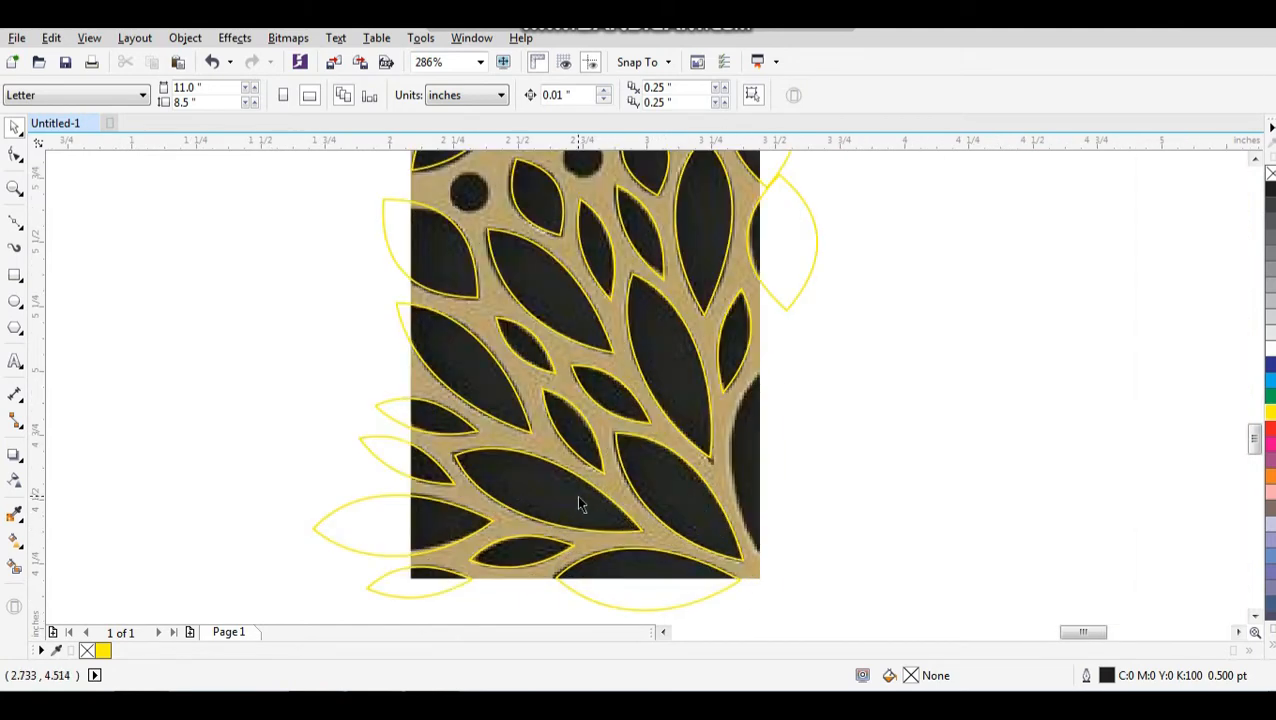
{"action": "left_click_drag", "start_coordinate": [578, 504], "coordinate": [803, 455]}
{"action": "left_click", "coordinate": [803, 455]}
{"action": "left_click_drag", "start_coordinate": [873, 495], "coordinate": [765, 558]}
{"action": "left_click_drag", "start_coordinate": [775, 447], "coordinate": [778, 466]}
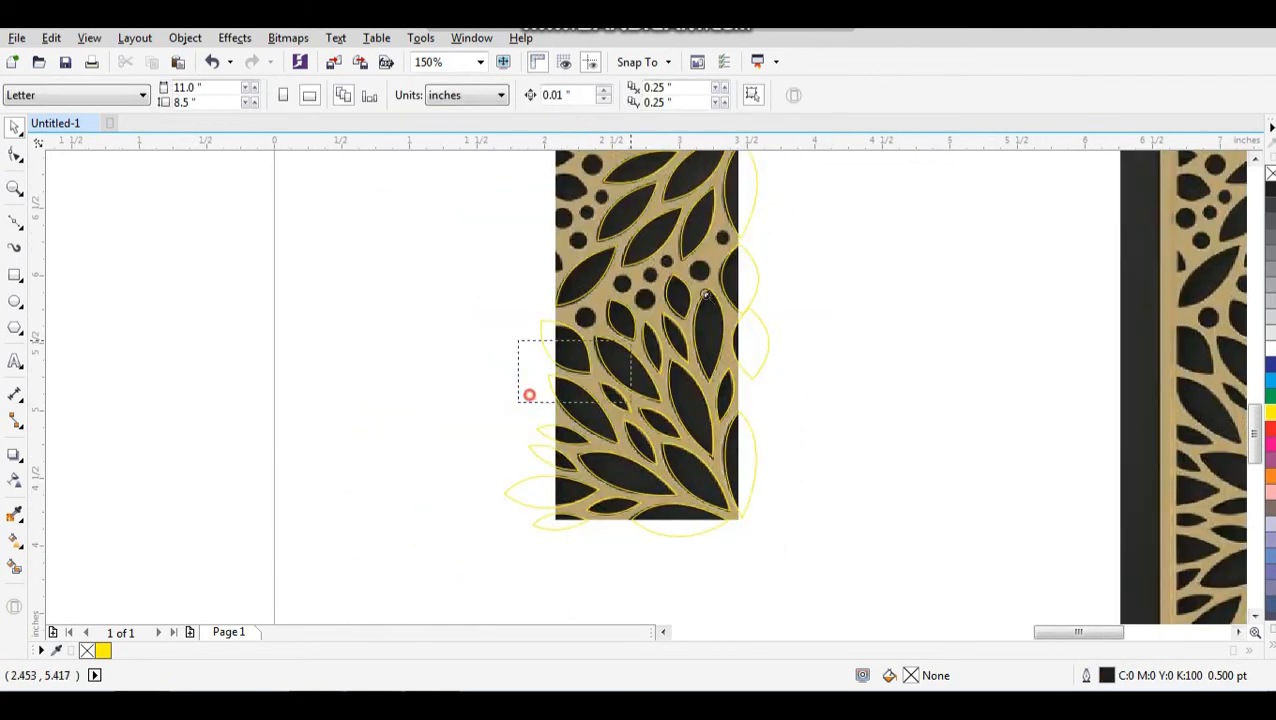
Copy the 0.181 × 0.33 in leaf outline onto the two cut-off leaves near the upper left edge, rotating and fitting both copies
{"action": "left_click_drag", "start_coordinate": [705, 295], "coordinate": [875, 197]}
{"action": "scroll", "coordinate": [676, 396], "scroll_direction": "down", "scroll_amount": 2}
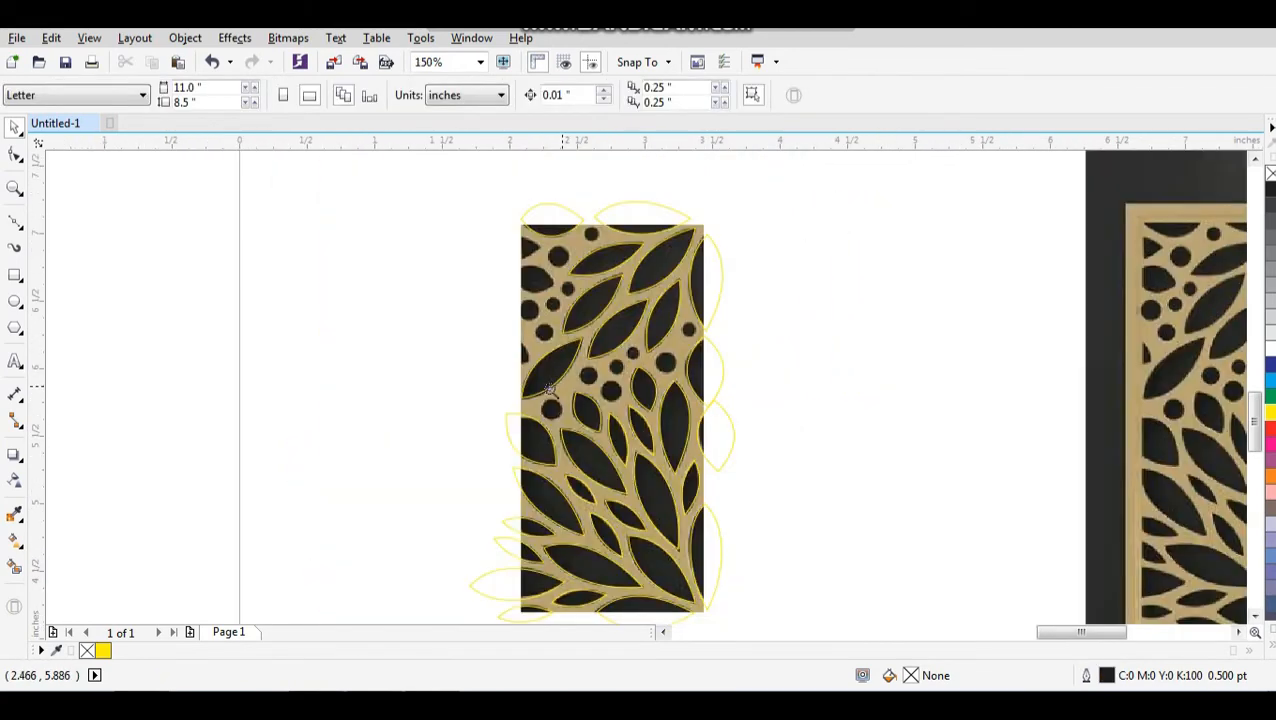
{"action": "key", "text": "F2"}
{"action": "left_click_drag", "start_coordinate": [470, 417], "coordinate": [812, 237]}
{"action": "left_click_drag", "start_coordinate": [640, 532], "coordinate": [369, 258]}
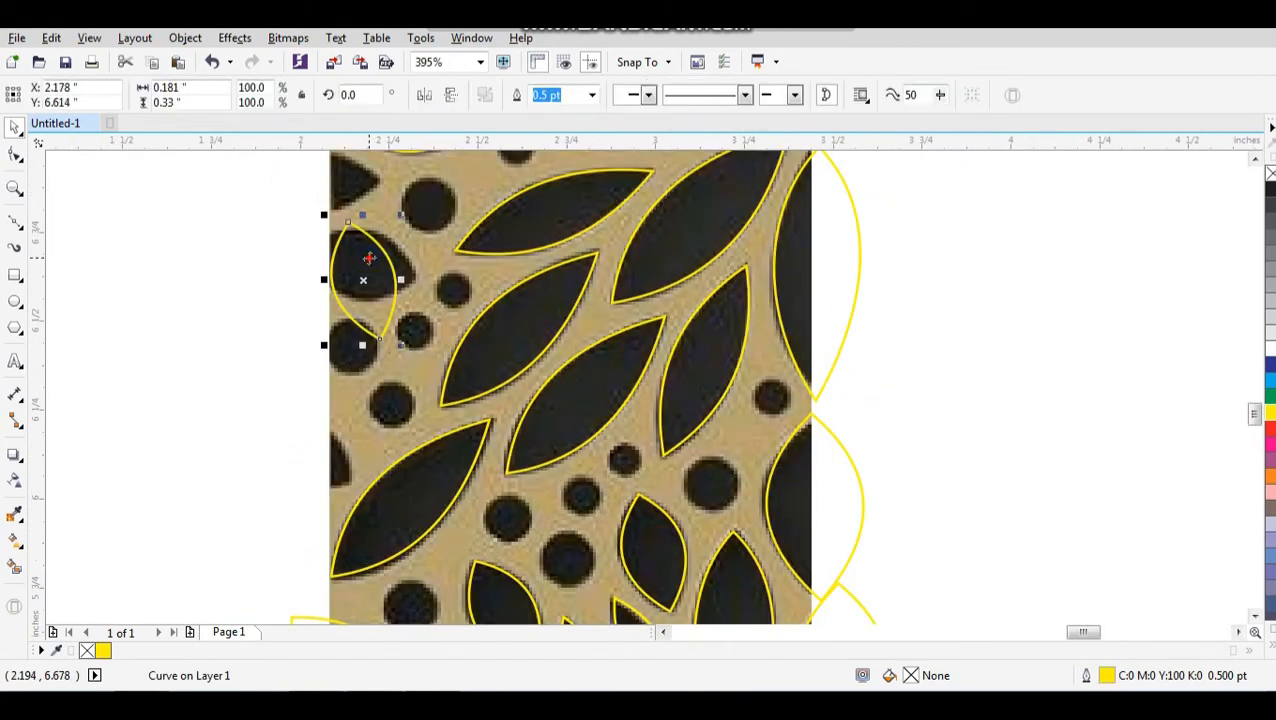
{"action": "left_click_drag", "start_coordinate": [400, 347], "coordinate": [401, 193]}
{"action": "left_click", "coordinate": [284, 219]}
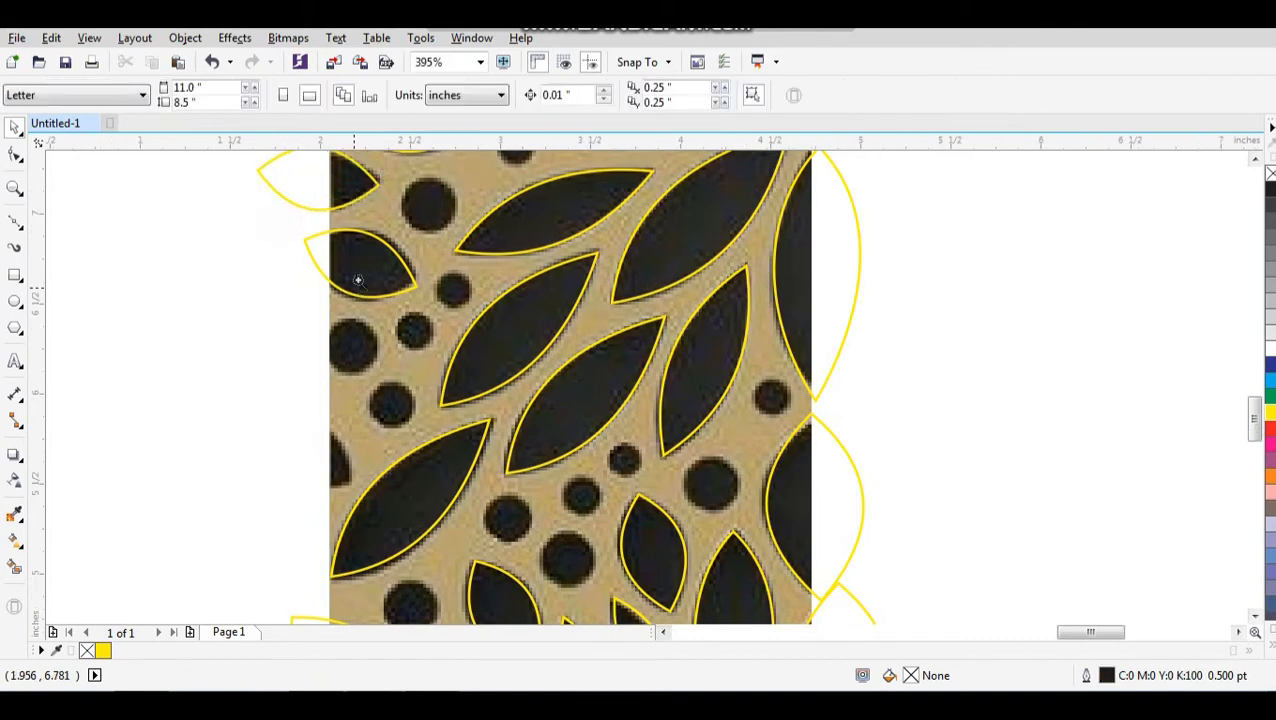
Copy a leaf outline onto the small cut-off leaf midway along the left edge and rotate it to match the visible curve
{"action": "scroll", "coordinate": [347, 262], "scroll_direction": "down", "scroll_amount": 1}
{"action": "key", "text": "F2"}
{"action": "left_click_drag", "start_coordinate": [300, 216], "coordinate": [655, 543]}
{"action": "left_click_drag", "start_coordinate": [458, 258], "coordinate": [453, 423]}
{"action": "key", "text": "F2"}
{"action": "left_click_drag", "start_coordinate": [368, 304], "coordinate": [509, 456]}
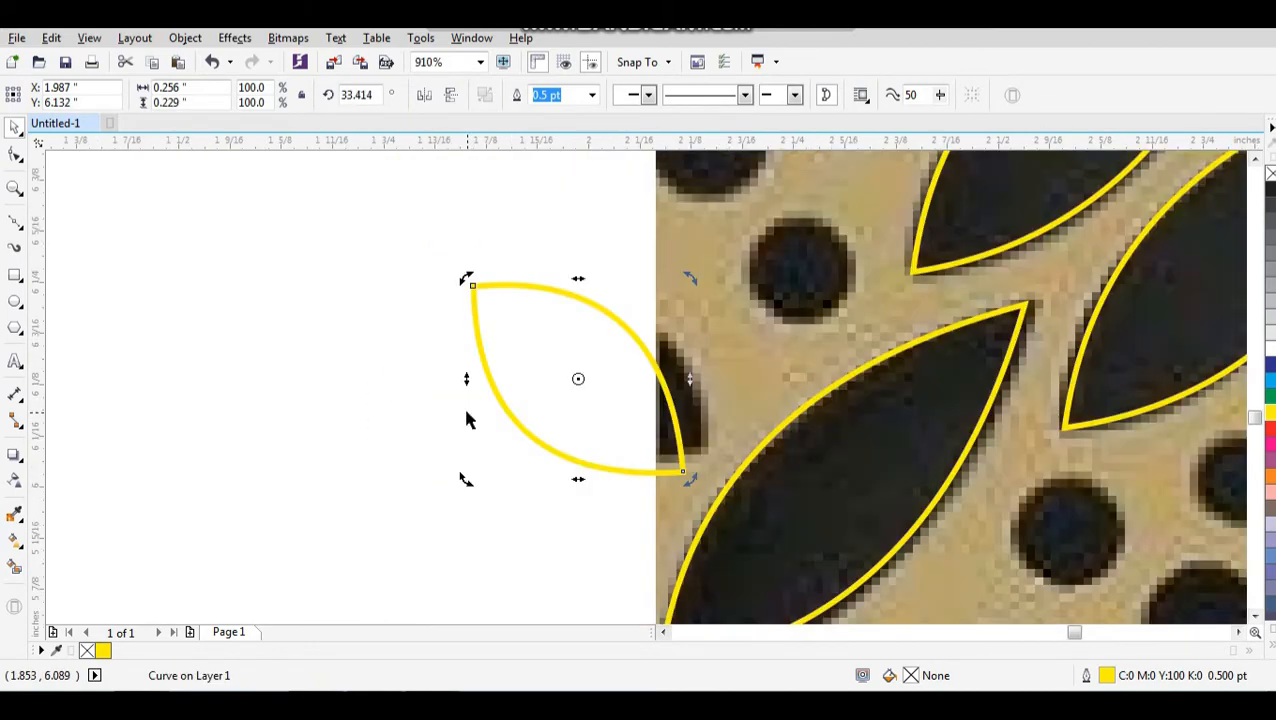
{"action": "left_click_drag", "start_coordinate": [552, 400], "coordinate": [570, 382]}
{"action": "left_click", "coordinate": [478, 395]}
Draw a circle over the round hole between the small leaves, scale it to about 0.146 in and colour its outline yellow
{"action": "scroll", "coordinate": [478, 395], "scroll_direction": "down", "scroll_amount": 3}
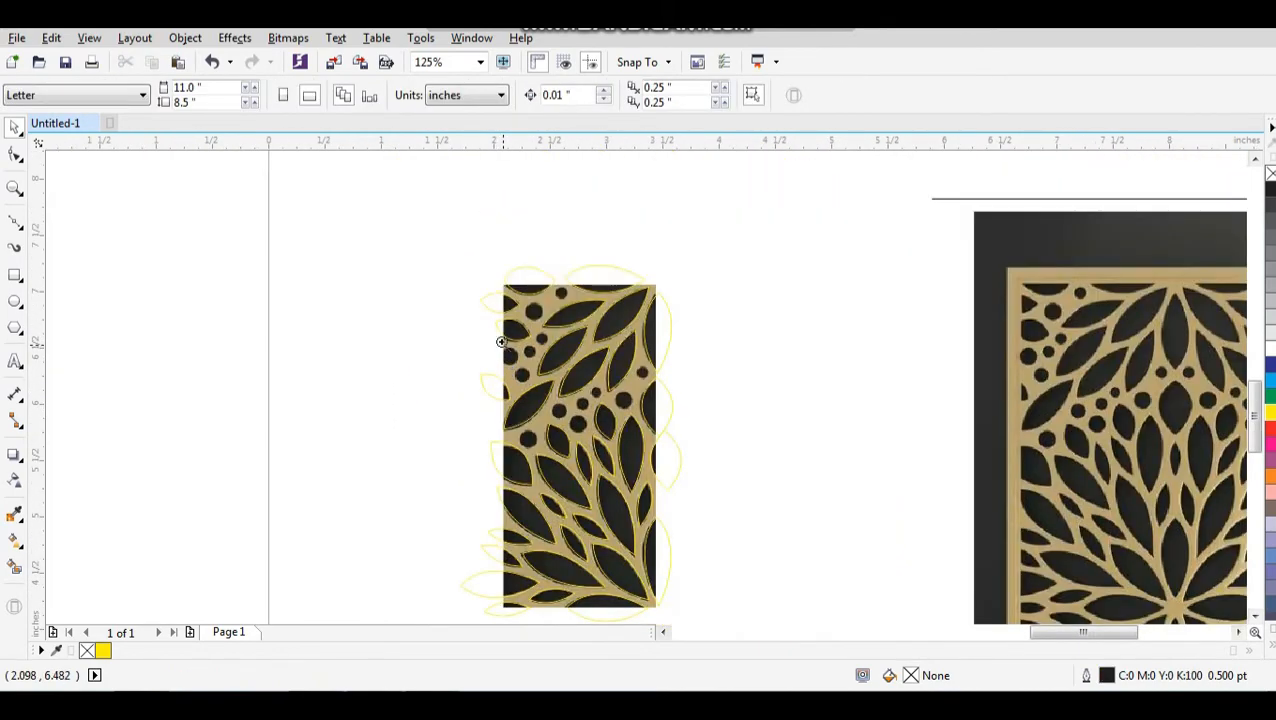
{"action": "scroll", "coordinate": [397, 385], "scroll_direction": "up", "scroll_amount": 3}
{"action": "scroll", "coordinate": [450, 313], "scroll_direction": "down", "scroll_amount": 5}
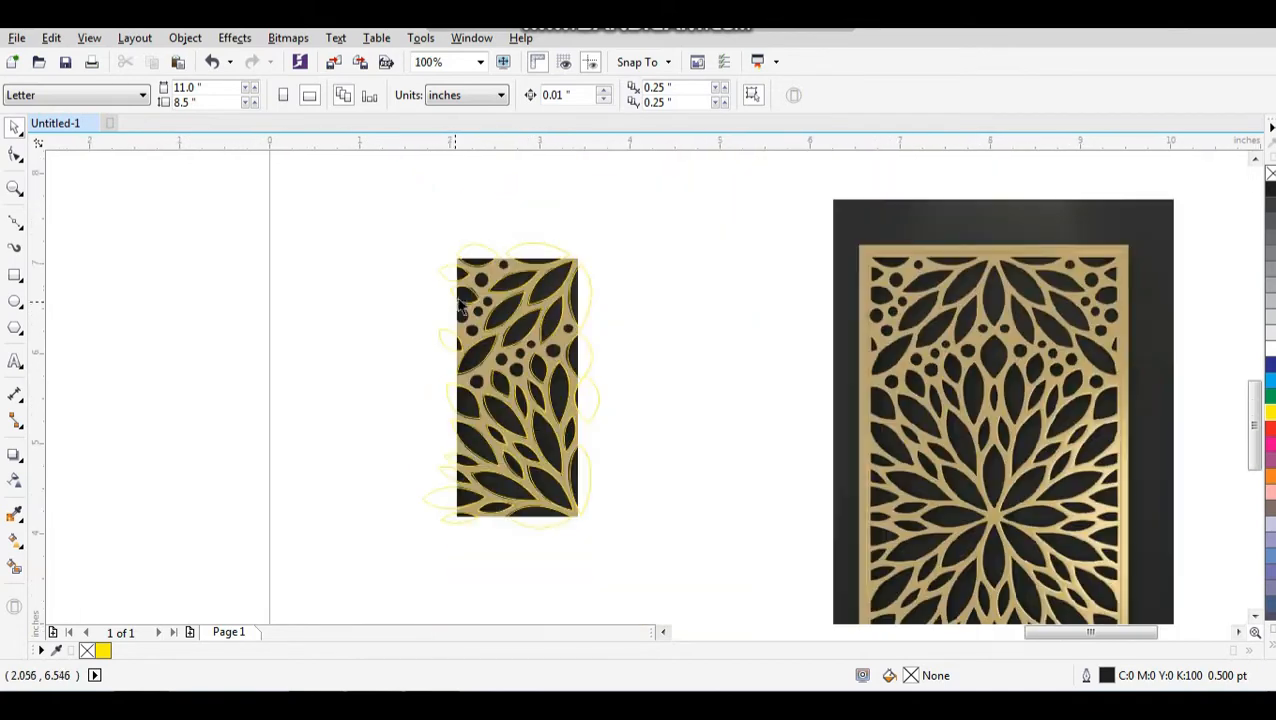
{"action": "left_click_drag", "start_coordinate": [478, 366], "coordinate": [617, 509]}
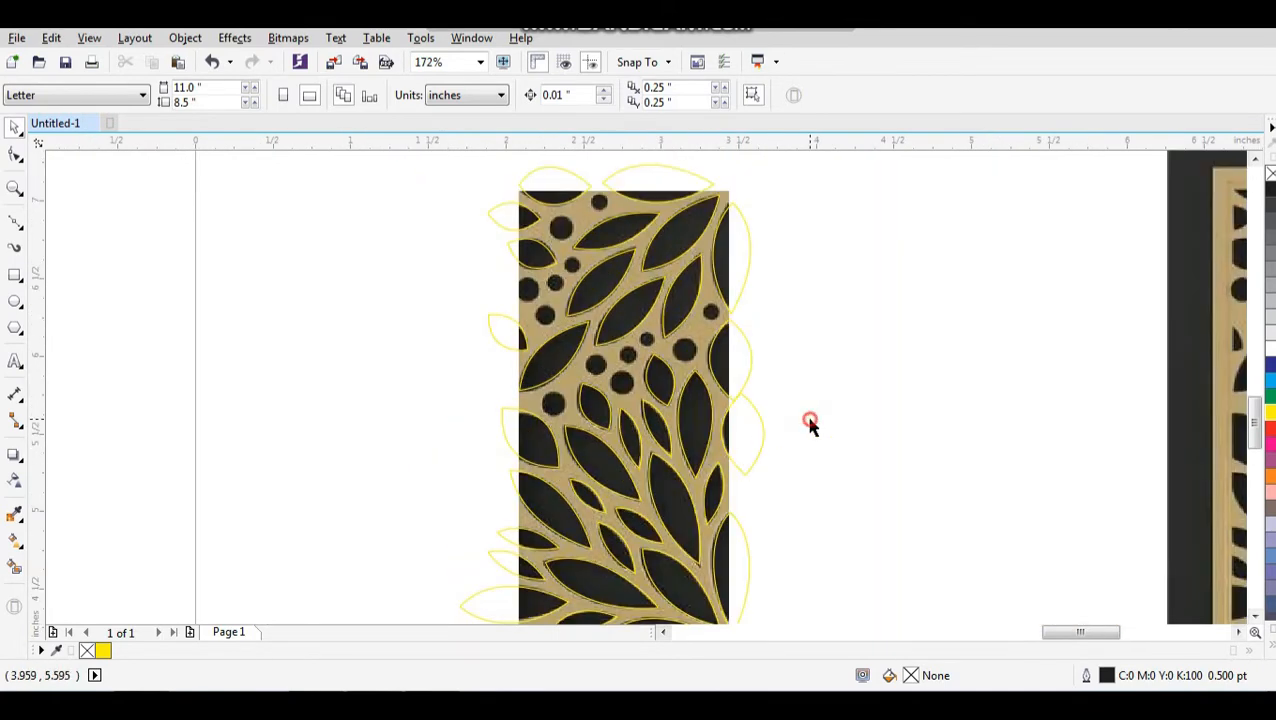
{"action": "left_click", "coordinate": [784, 432]}
{"action": "left_click_drag", "start_coordinate": [601, 353], "coordinate": [650, 424]}
{"action": "left_click", "coordinate": [15, 300]}
{"action": "left_click_drag", "start_coordinate": [508, 306], "coordinate": [638, 437]}
{"action": "key", "text": "space"}
{"action": "left_click_drag", "start_coordinate": [597, 391], "coordinate": [645, 373]}
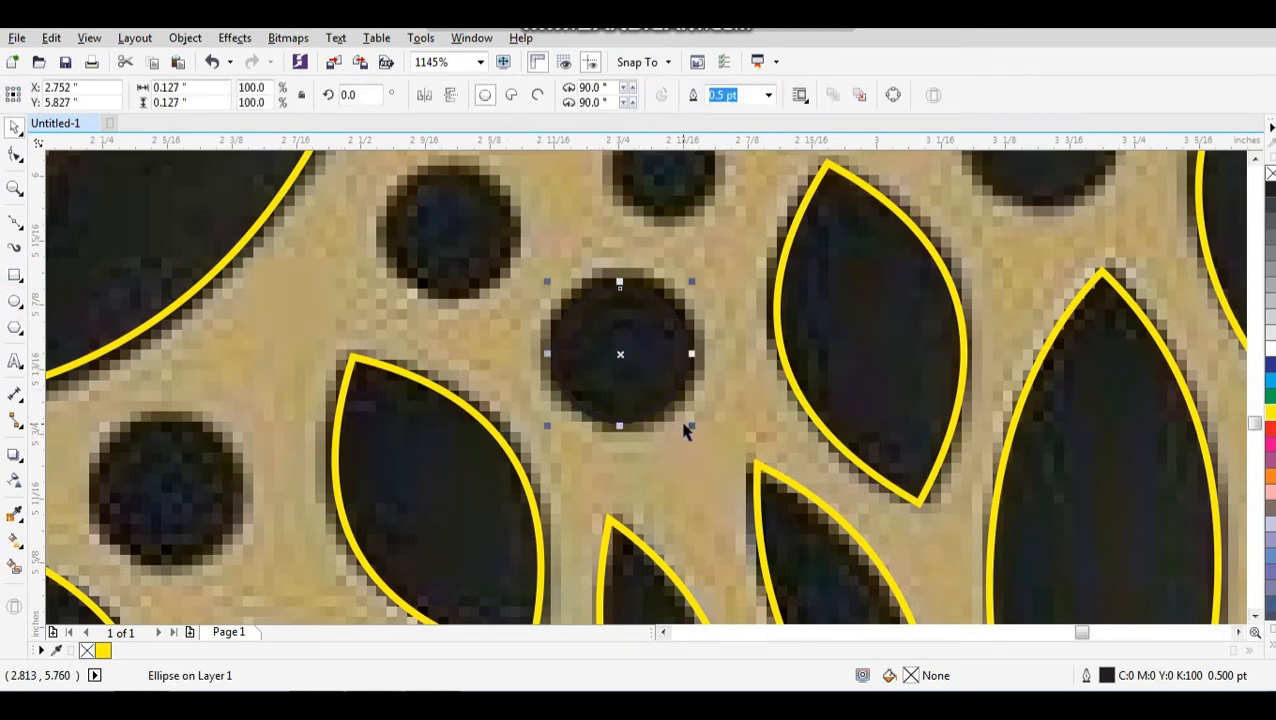
{"action": "left_click_drag", "start_coordinate": [689, 427], "coordinate": [695, 444]}
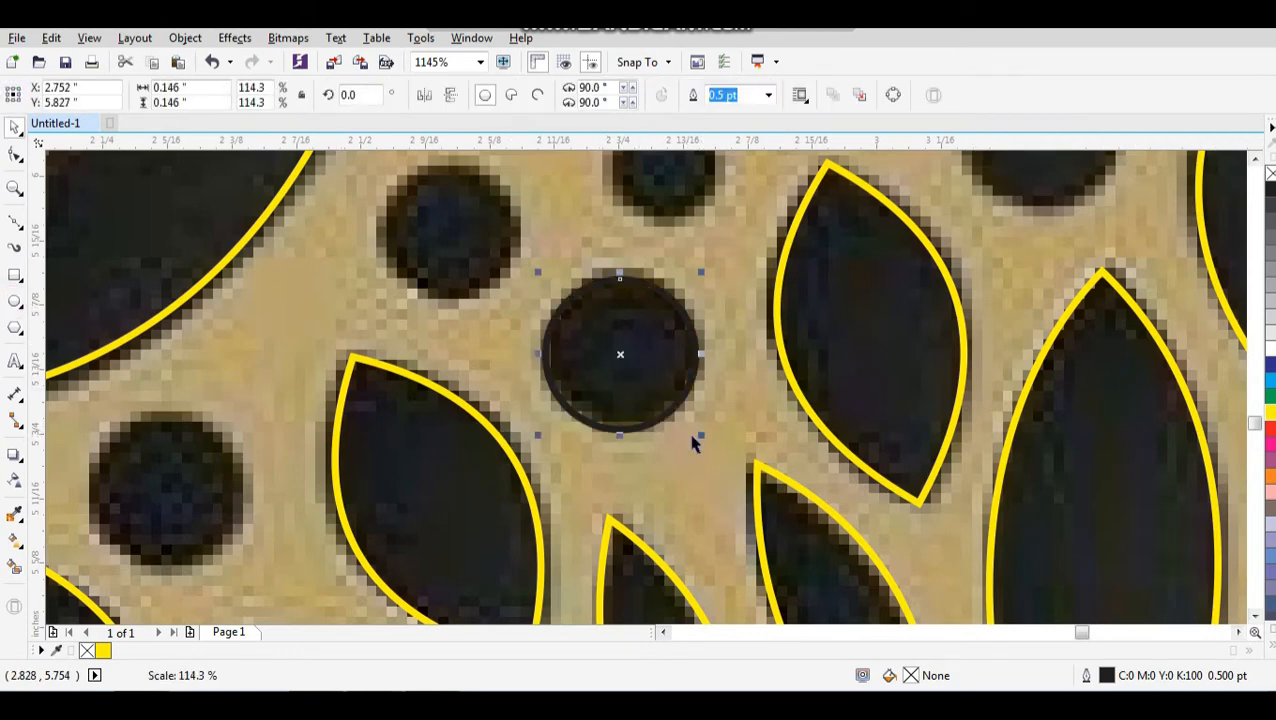
{"action": "right_click", "coordinate": [1268, 418]}
Copy the circle onto the round hole to the lower left and the three smaller holes above, scaling the smallest to about 0.088 in
{"action": "scroll", "coordinate": [774, 411], "scroll_direction": "down", "scroll_amount": 5}
{"action": "scroll", "coordinate": [840, 384], "scroll_direction": "up", "scroll_amount": 4}
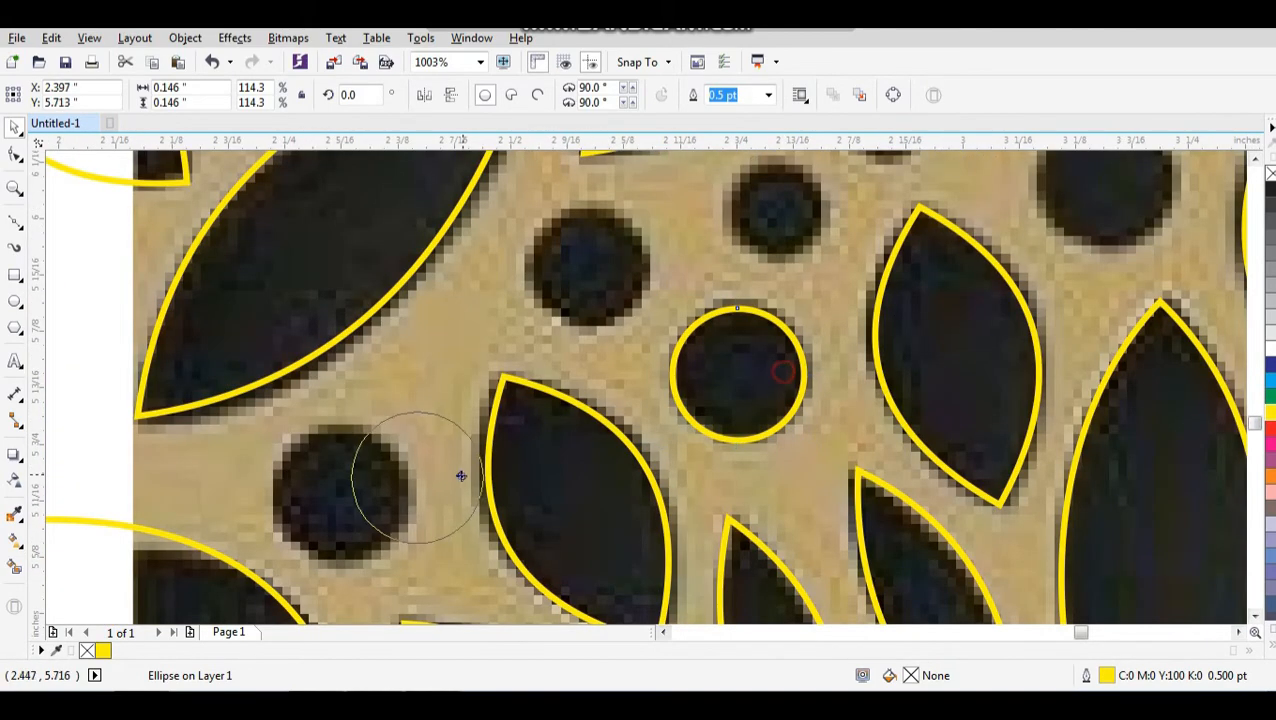
{"action": "left_click_drag", "start_coordinate": [460, 475], "coordinate": [383, 485]}
{"action": "scroll", "coordinate": [400, 461], "scroll_direction": "down", "scroll_amount": 4}
{"action": "scroll", "coordinate": [327, 554], "scroll_direction": "up", "scroll_amount": 4}
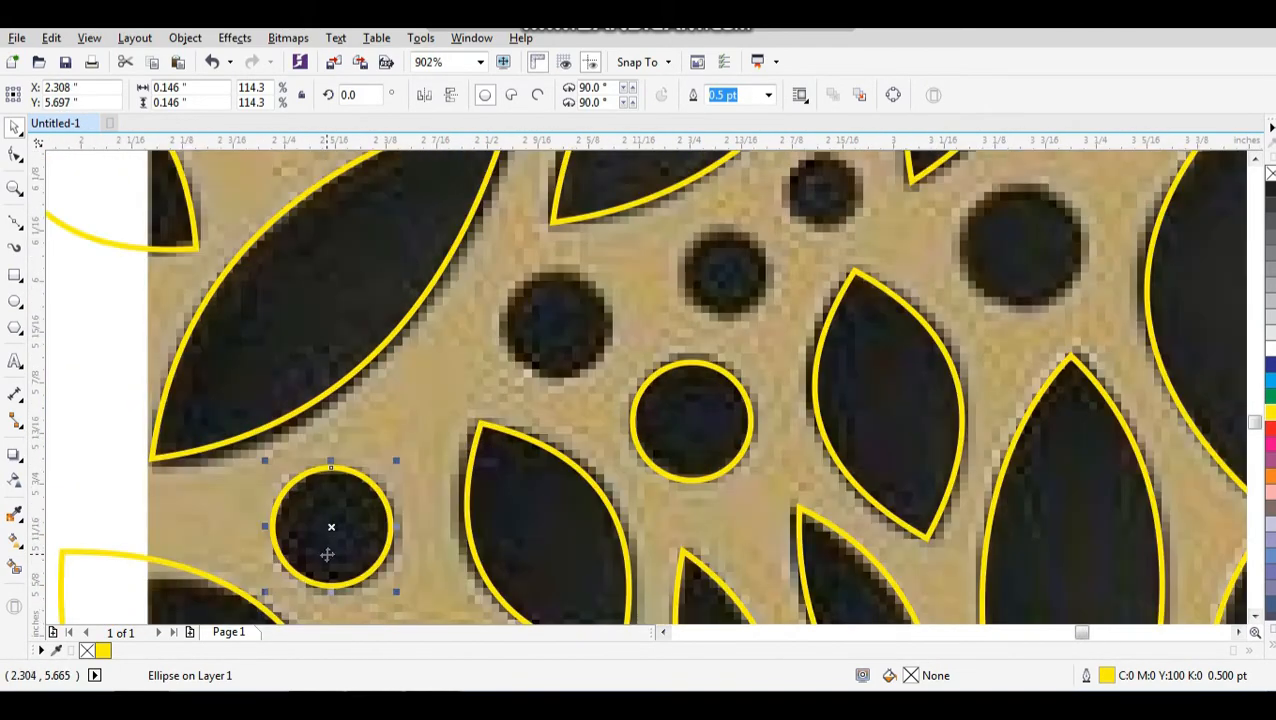
{"action": "left_click_drag", "start_coordinate": [327, 554], "coordinate": [547, 355]}
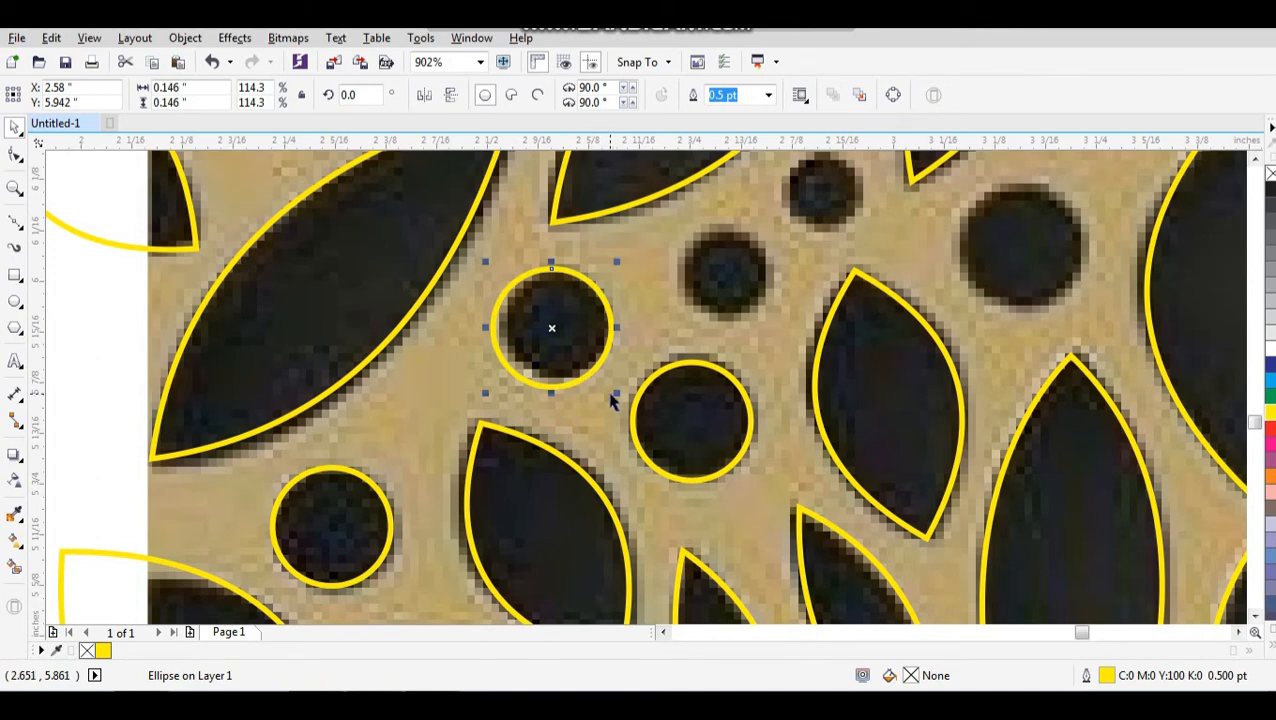
{"action": "left_click_drag", "start_coordinate": [614, 394], "coordinate": [858, 244]}
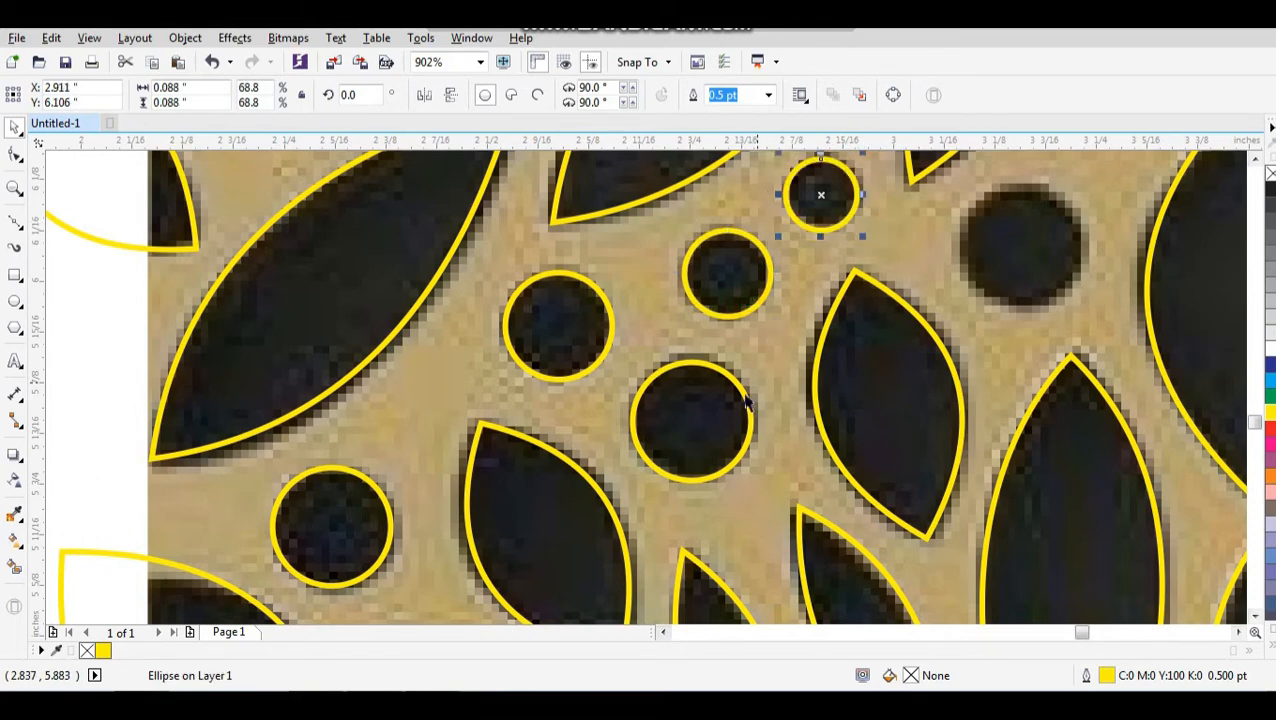
Copy the circle onto the larger round hole to the right, scale it to about 0.166 in, and outline the small hole near the right edge
{"action": "left_click_drag", "start_coordinate": [748, 400], "coordinate": [1043, 242]}
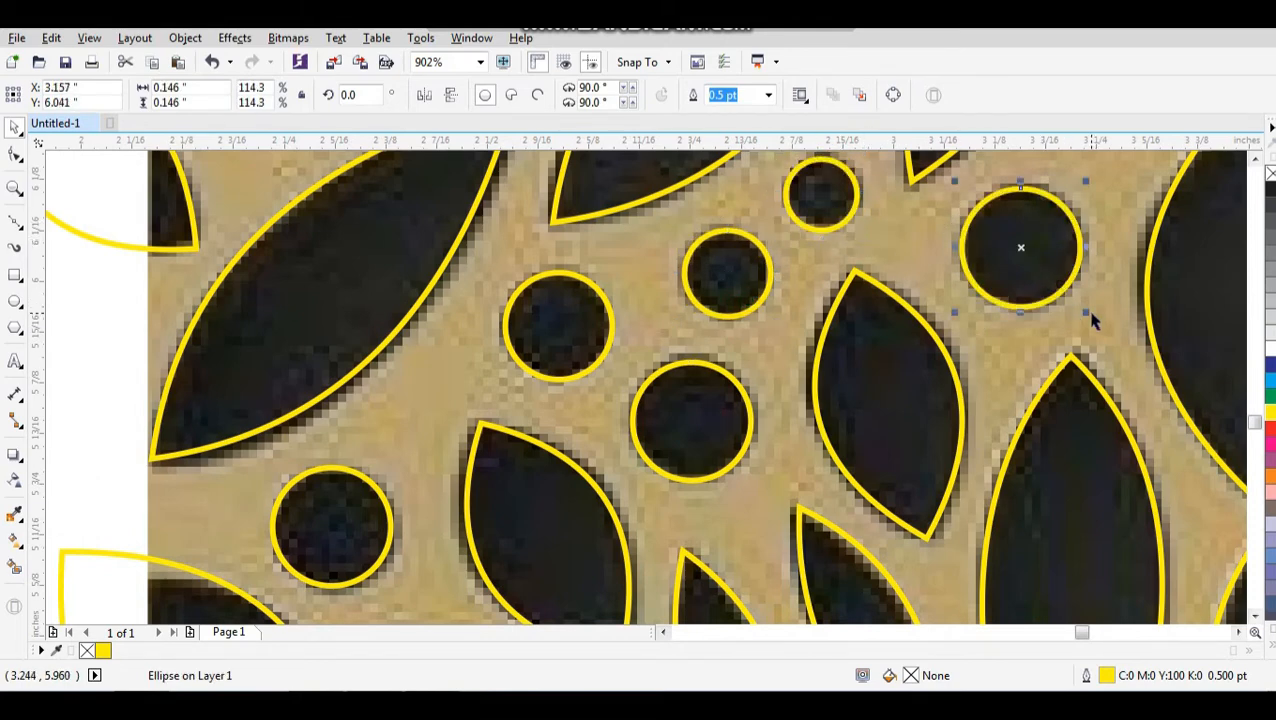
{"action": "left_click_drag", "start_coordinate": [1093, 320], "coordinate": [1096, 319]}
{"action": "scroll", "coordinate": [1031, 302], "scroll_direction": "down", "scroll_amount": 3}
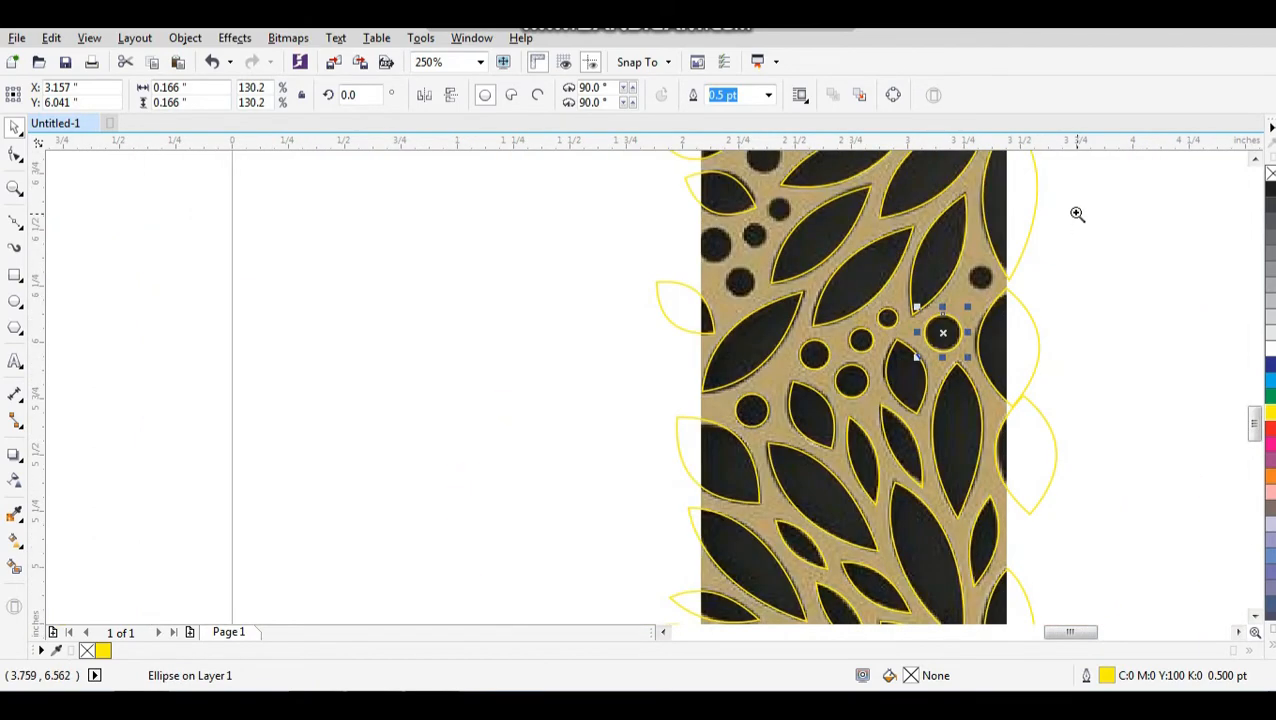
{"action": "scroll", "coordinate": [1070, 240], "scroll_direction": "up", "scroll_amount": 3}
Copy the 0.106 in circle onto the middle hole of the upper left cluster and the hole below it, enlarging the lower copy to fit
{"action": "left_click_drag", "start_coordinate": [564, 530], "coordinate": [549, 330]}
{"action": "scroll", "coordinate": [903, 353], "scroll_direction": "down", "scroll_amount": 1}
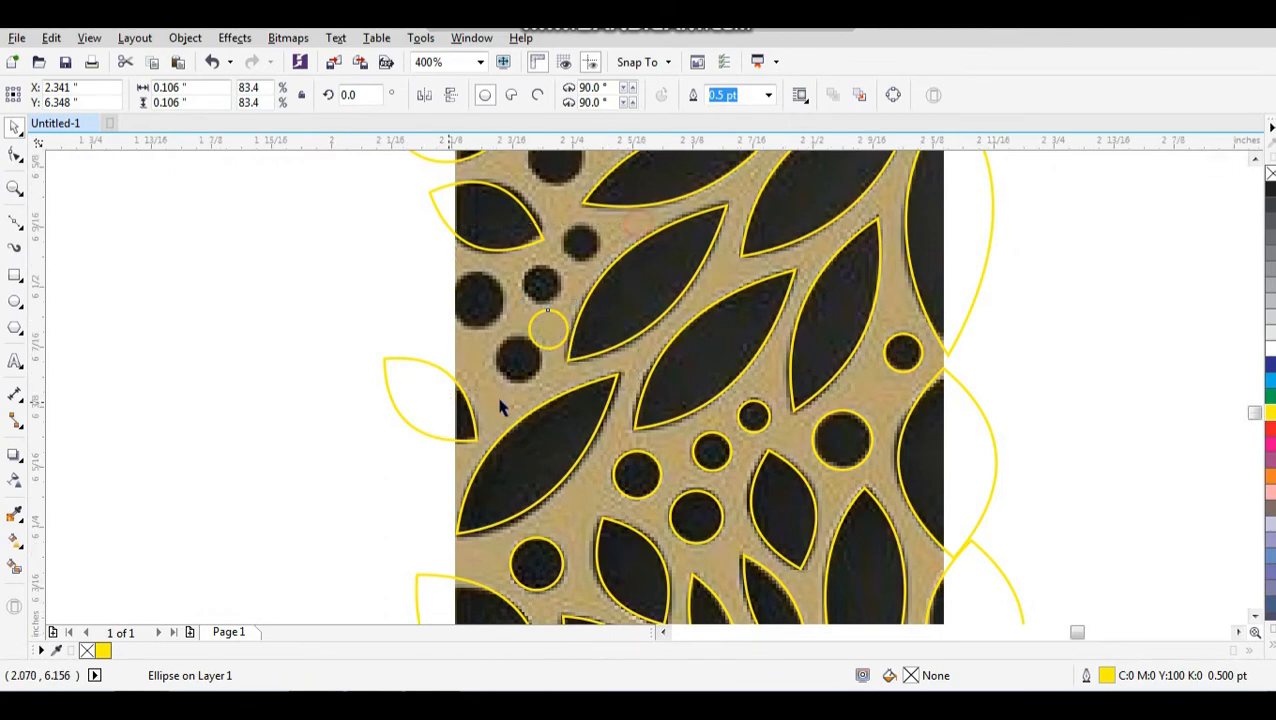
{"action": "scroll", "coordinate": [487, 285], "scroll_direction": "up", "scroll_amount": 2}
{"action": "left_click_drag", "start_coordinate": [641, 430], "coordinate": [626, 315]}
{"action": "left_click_drag", "start_coordinate": [636, 315], "coordinate": [578, 511]}
{"action": "right_click", "coordinate": [578, 510]}
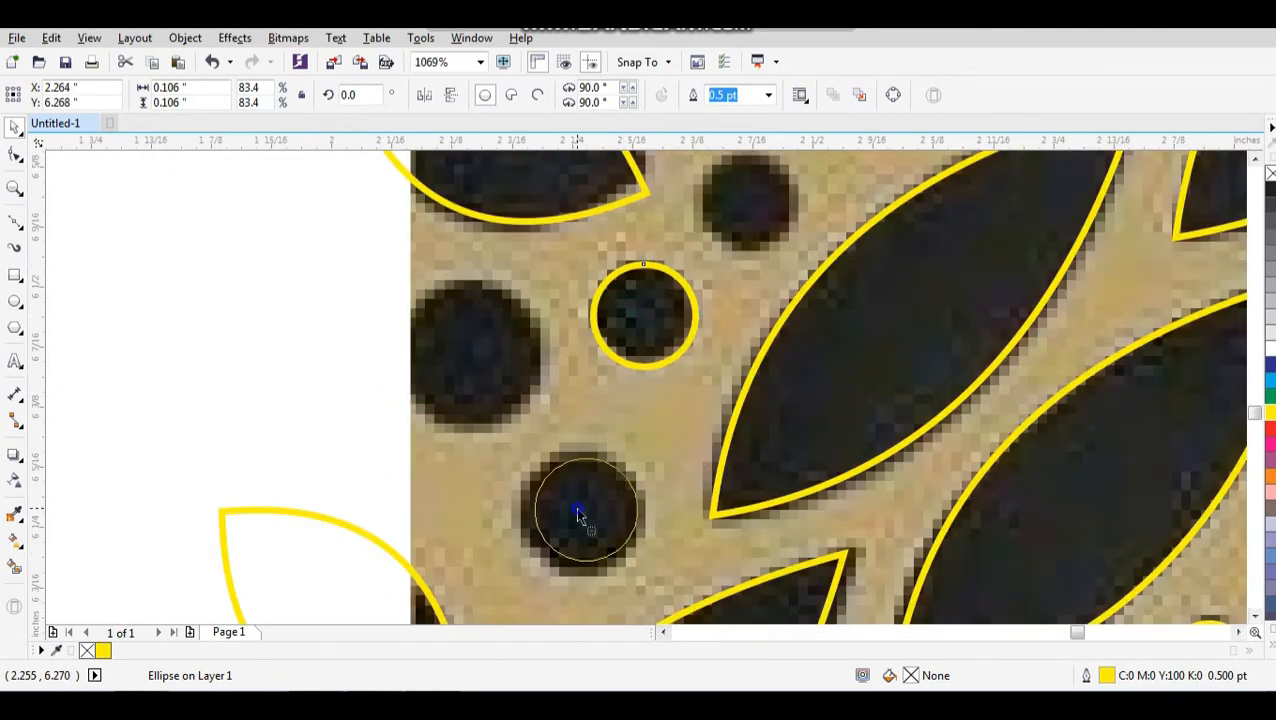
{"action": "left_click_drag", "start_coordinate": [645, 454], "coordinate": [653, 447]}
Copy the circle onto the cluster's upper hole at about 0.093 in and onto the hole at the left edge at about 0.155 in
{"action": "left_click_drag", "start_coordinate": [578, 516], "coordinate": [738, 208]}
{"action": "right_click", "coordinate": [738, 208]}
{"action": "left_click_drag", "start_coordinate": [811, 267], "coordinate": [790, 260]}
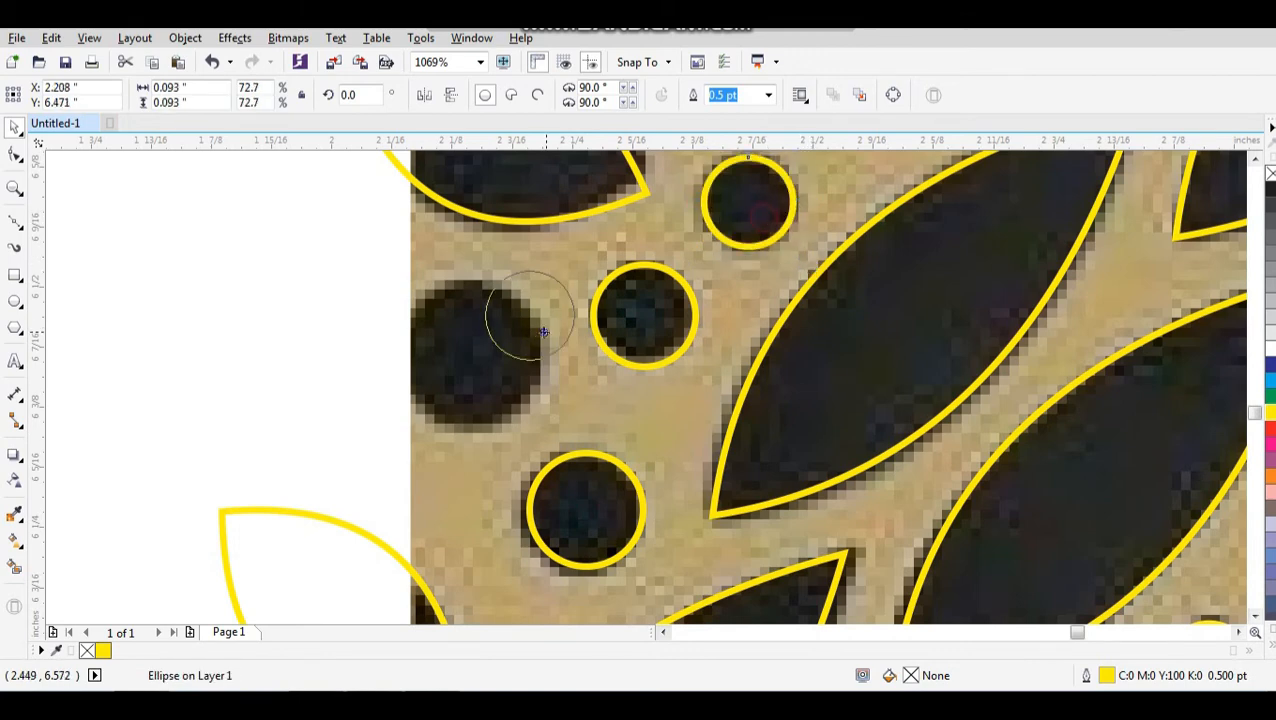
{"action": "left_click_drag", "start_coordinate": [543, 332], "coordinate": [478, 366]}
{"action": "right_click", "coordinate": [478, 366]}
{"action": "left_click_drag", "start_coordinate": [507, 408], "coordinate": [558, 448]}
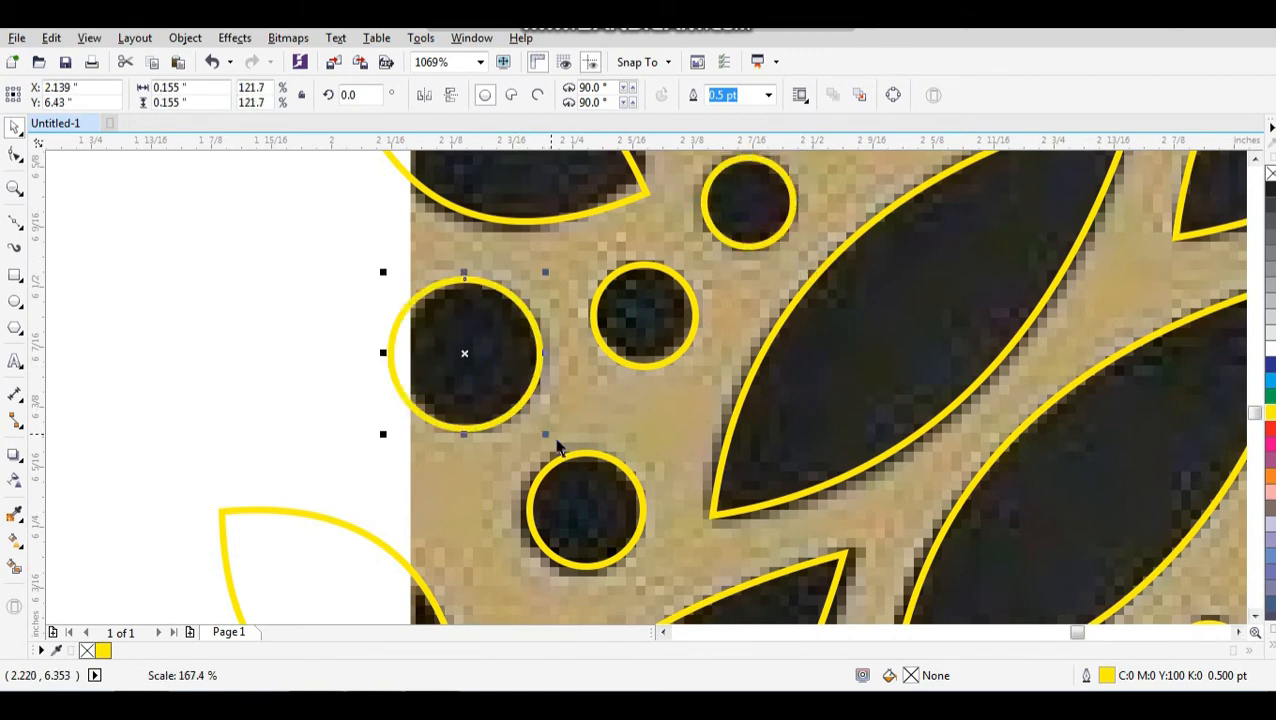
Copy circles onto the two remaining round holes near the panel's top, scaling the one at the top edge to about 0.108 in
{"action": "scroll", "coordinate": [560, 411], "scroll_direction": "down", "scroll_amount": 2}
{"action": "key", "text": "F2"}
{"action": "left_click_drag", "start_coordinate": [467, 421], "coordinate": [767, 208]}
{"action": "left_click_drag", "start_coordinate": [485, 558], "coordinate": [730, 300]}
{"action": "right_click", "coordinate": [598, 361]}
{"action": "right_click", "coordinate": [722, 283]}
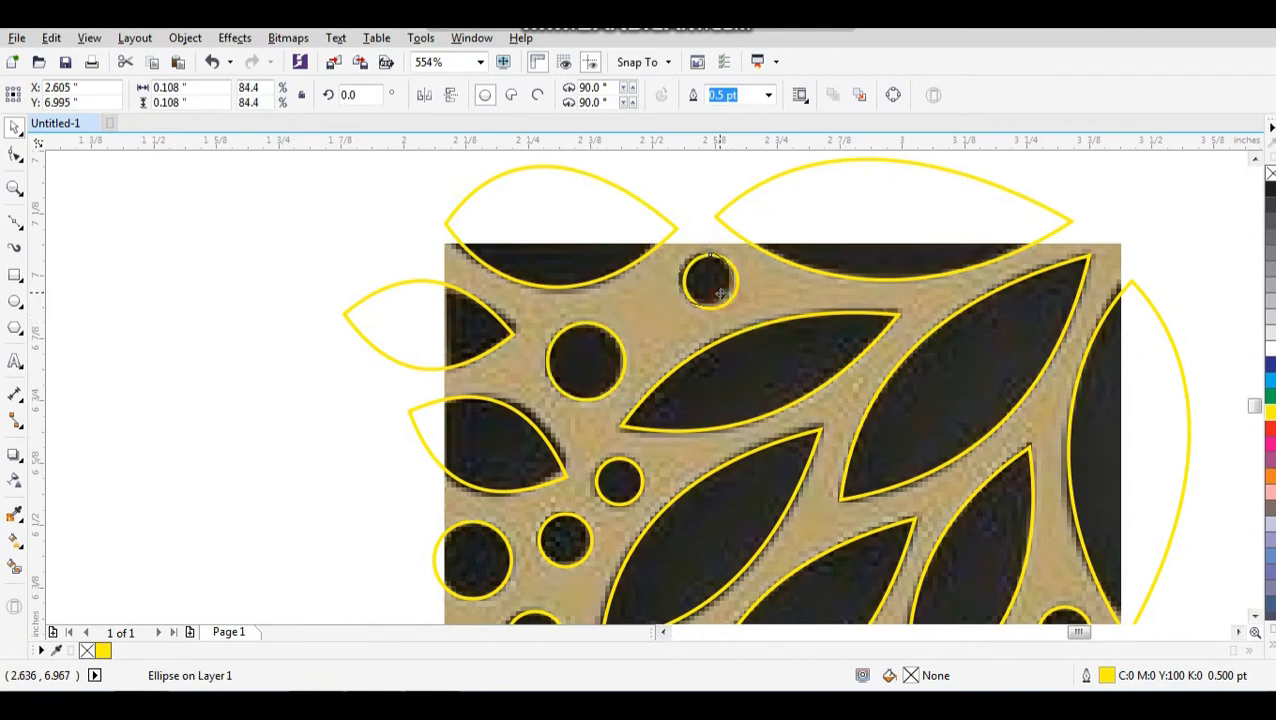
Select all the traced leaf and circle outlines and fill them with red
{"action": "scroll", "coordinate": [720, 293], "scroll_direction": "down", "scroll_amount": 4}
{"action": "left_click_drag", "start_coordinate": [715, 254], "coordinate": [863, 501]}
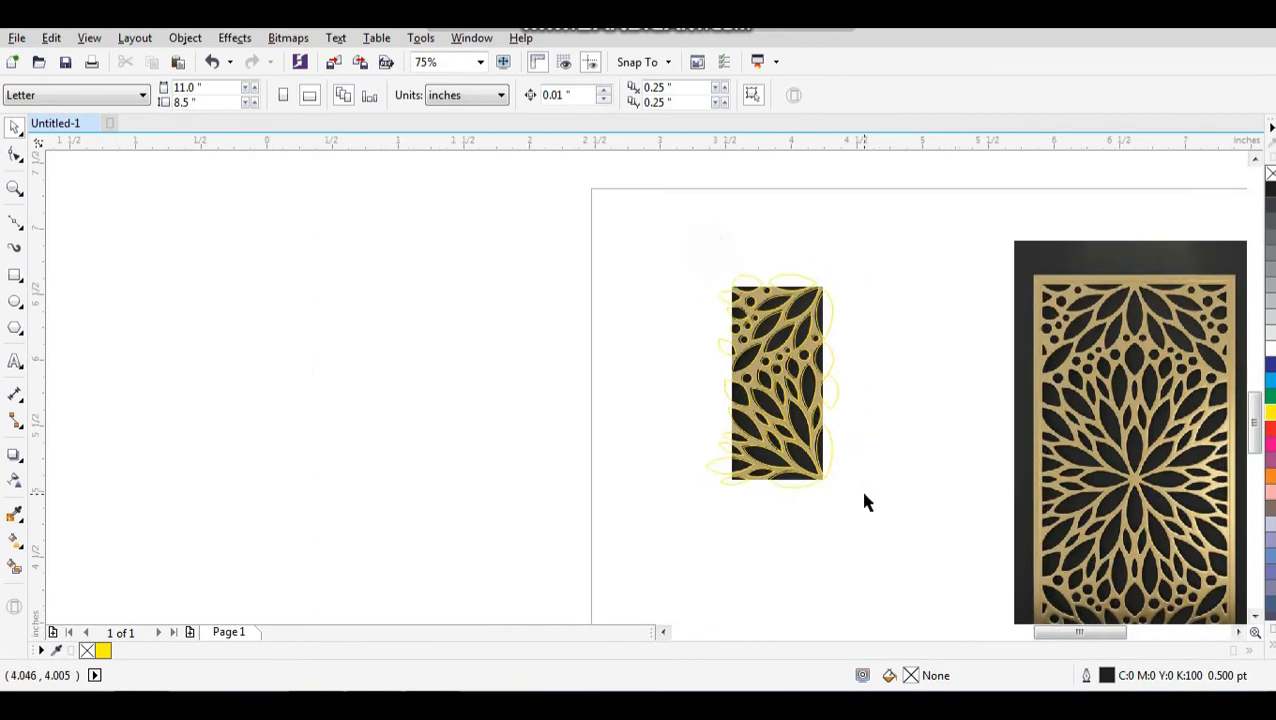
{"action": "left_click_drag", "start_coordinate": [823, 183], "coordinate": [460, 630]}
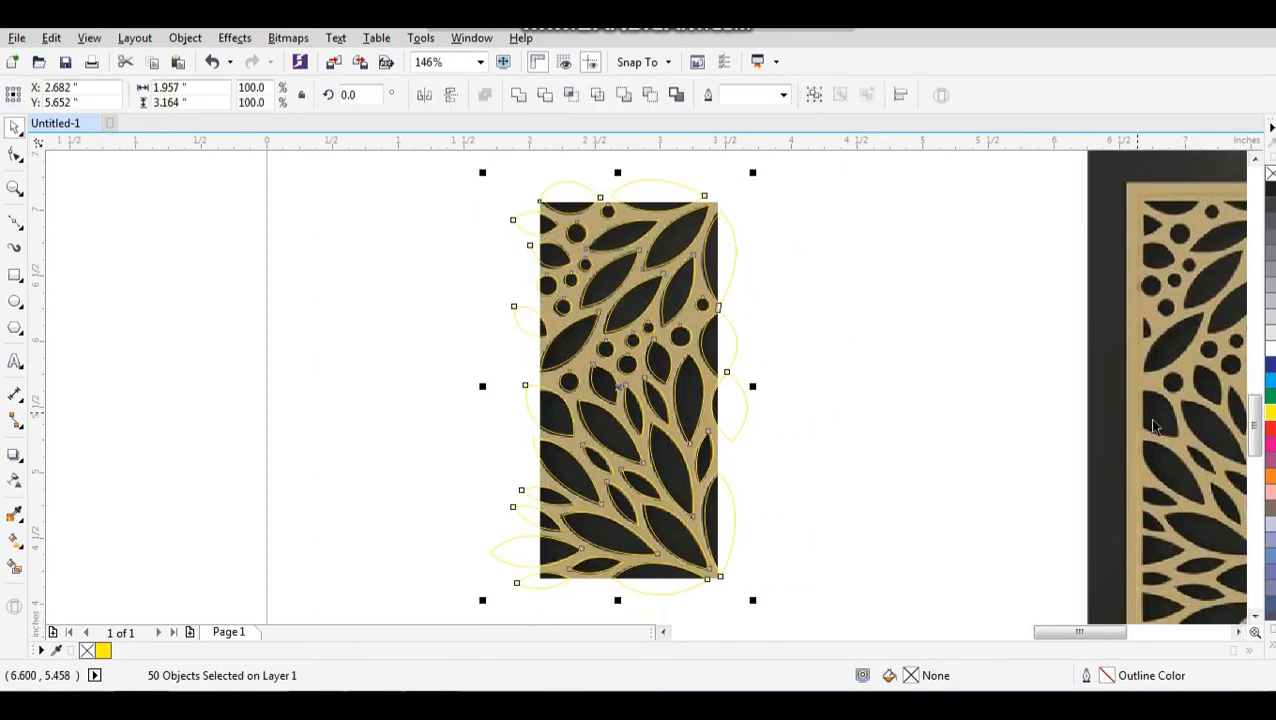
{"action": "left_click", "coordinate": [1270, 428]}
{"action": "left_click", "coordinate": [850, 385]}
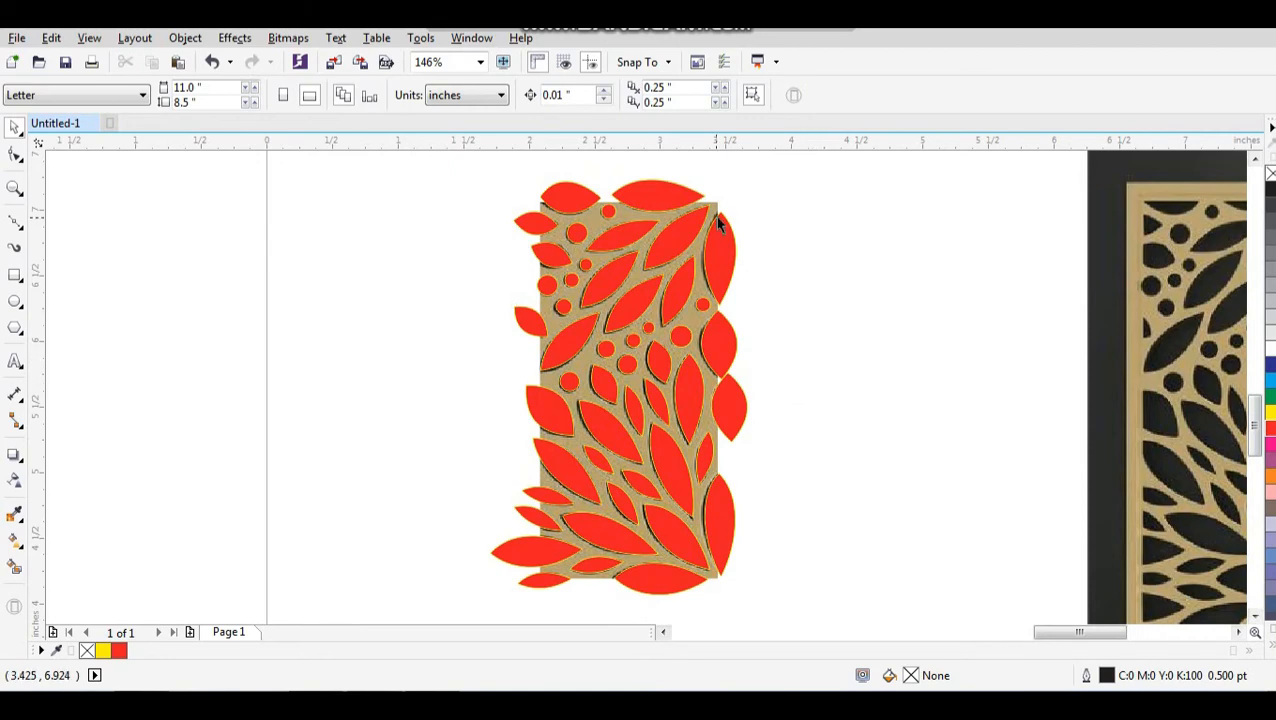
Select all the red leaf and circle shapes without the bitmap and group them
{"action": "left_click_drag", "start_coordinate": [716, 216], "coordinate": [458, 600]}
{"action": "key", "text": "ctrl+z"}
{"action": "left_click", "coordinate": [800, 235]}
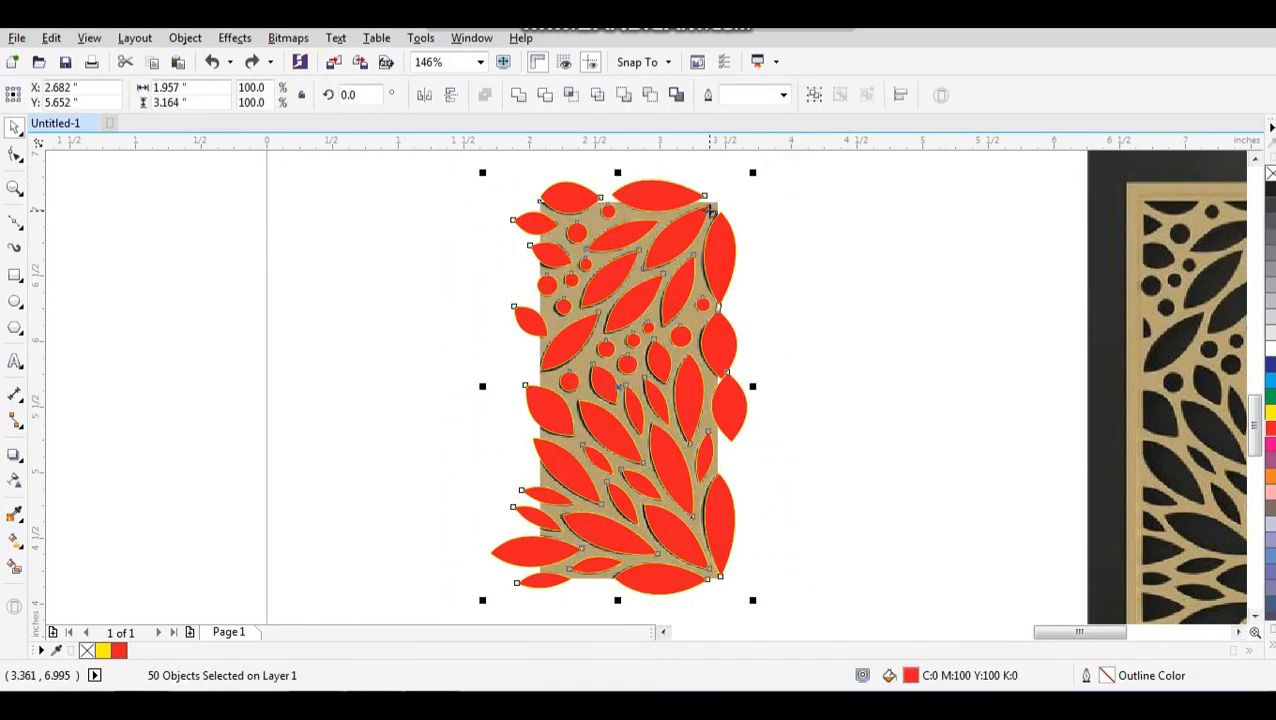
{"action": "left_click", "coordinate": [739, 247], "text": "shift"}
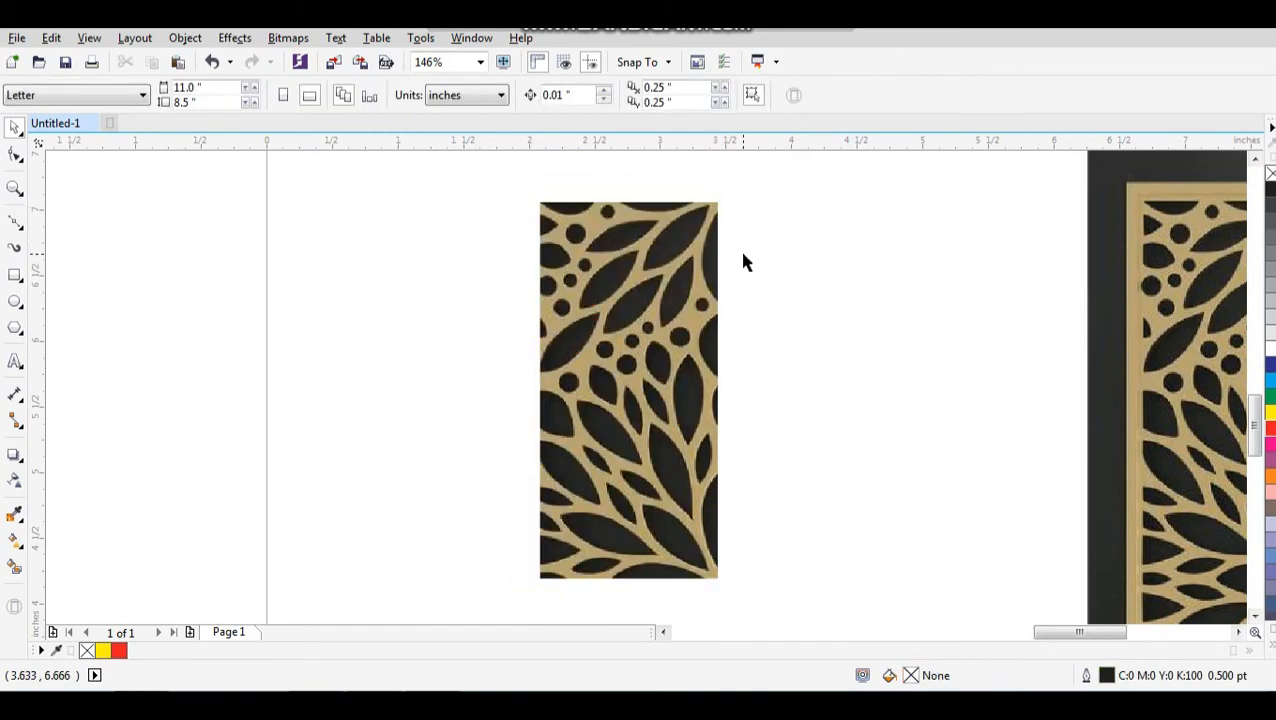
{"action": "key", "text": "ctrl+g"}
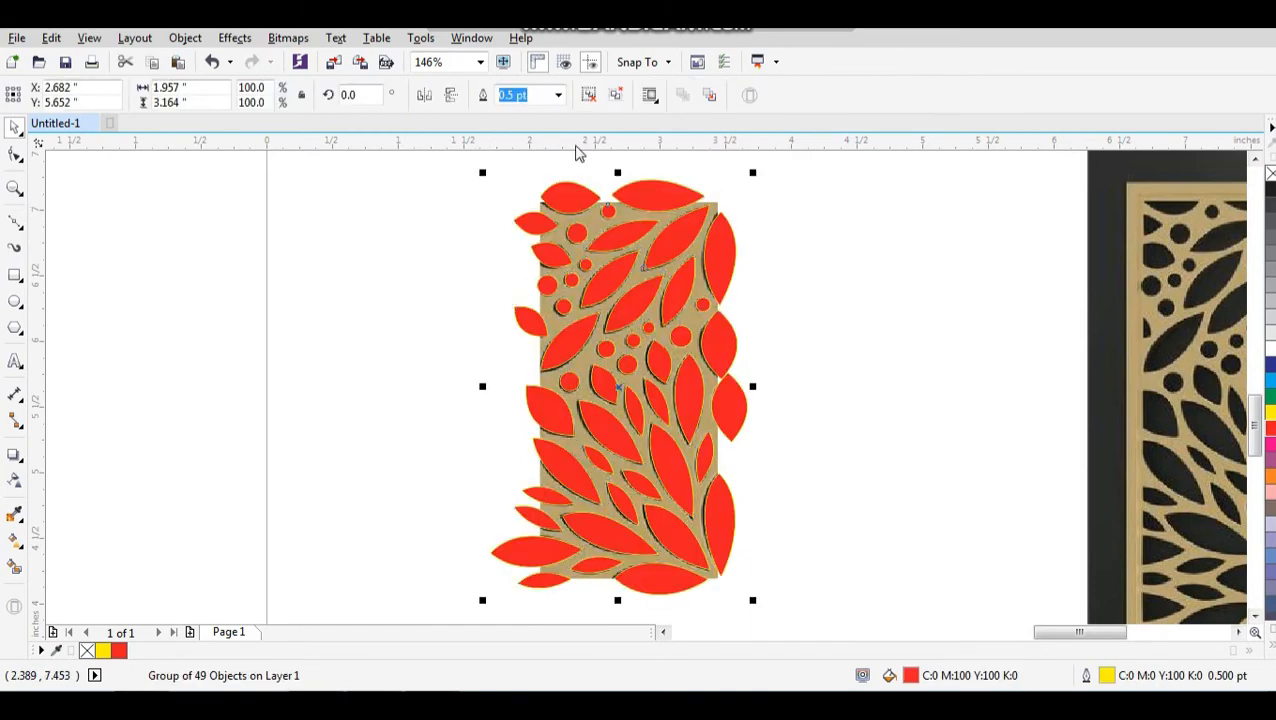
Ungroup the red leaf and circle shapes and weld them into a single curve
{"action": "key", "text": "ctrl+u"}
{"action": "left_click", "coordinate": [519, 97]}
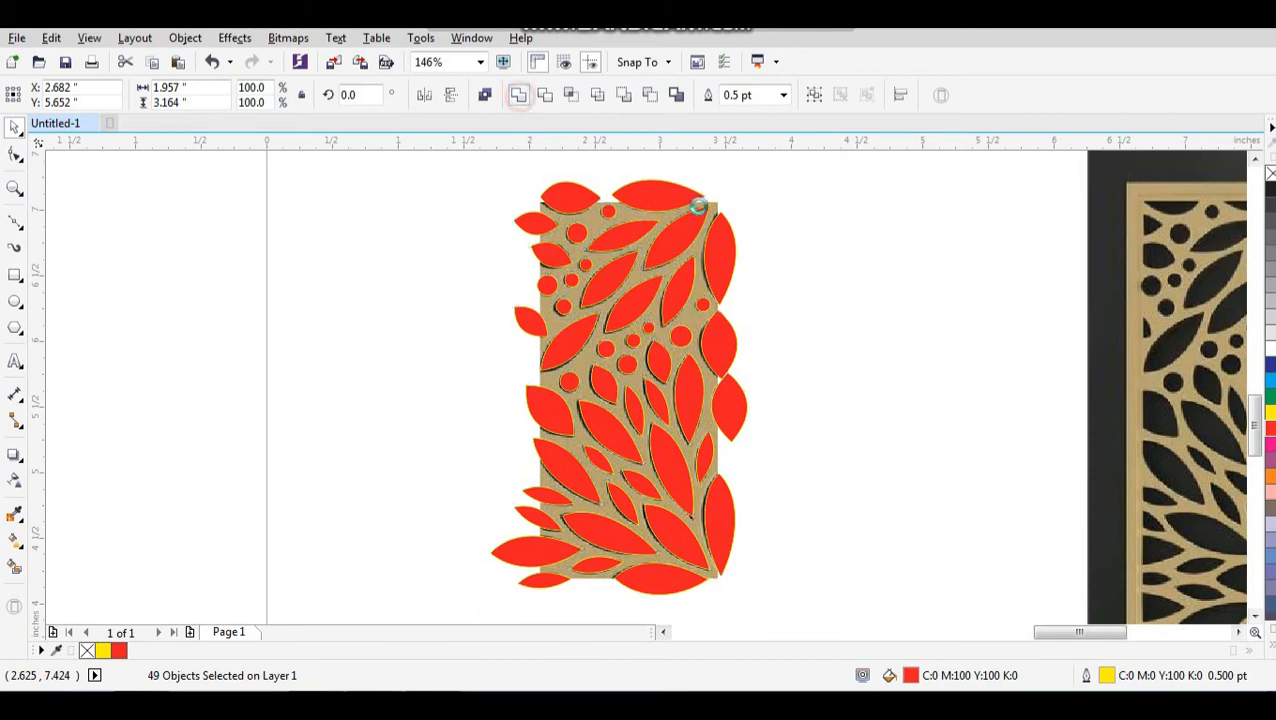
{"action": "left_click", "coordinate": [805, 250]}
Intersect the welded red curve with the cropped bitmap and move the clipped curve clear to the left of the originals
{"action": "left_click", "coordinate": [715, 208]}
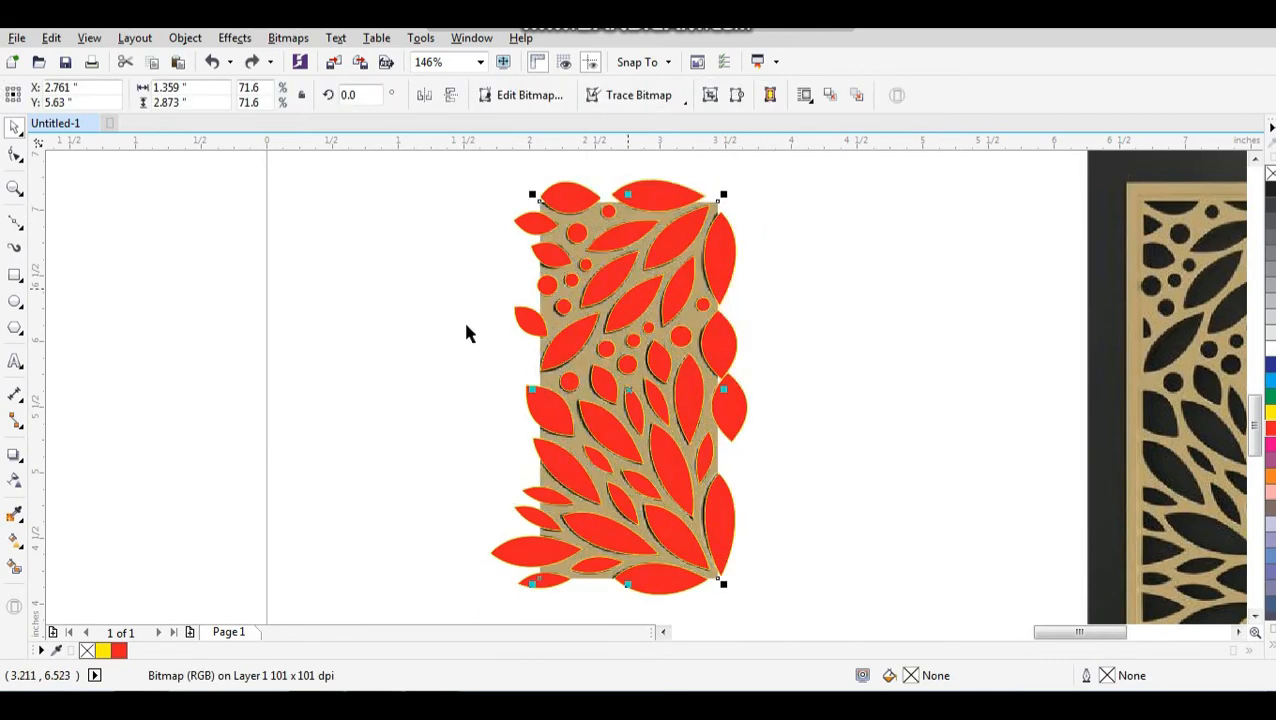
{"action": "left_click", "coordinate": [13, 276]}
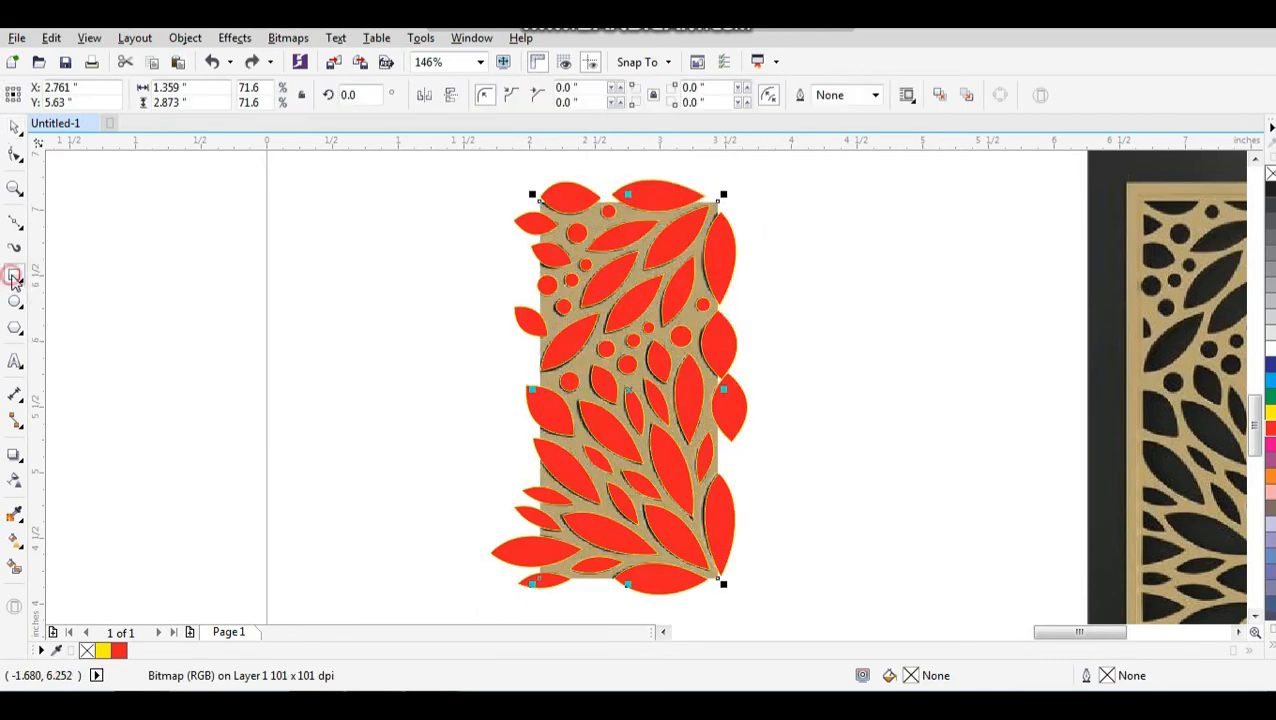
{"action": "key", "text": "space"}
{"action": "left_click", "coordinate": [700, 183], "text": "shift"}
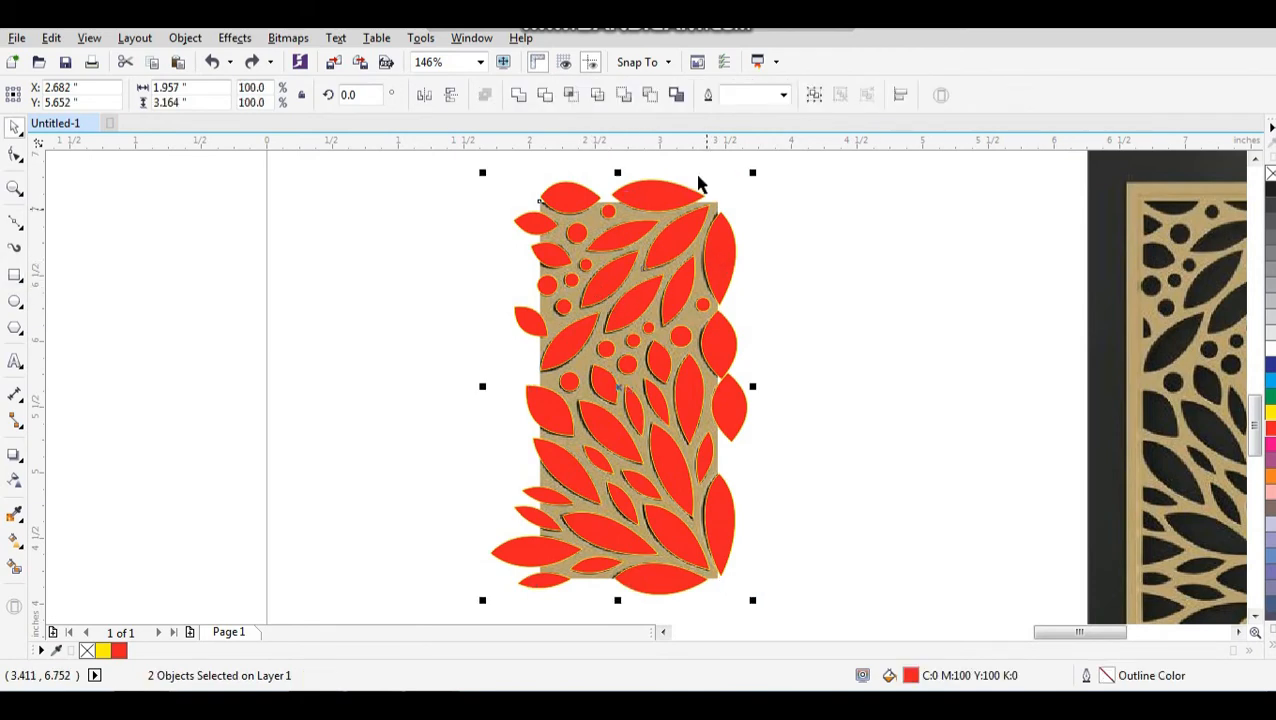
{"action": "left_click", "coordinate": [571, 94]}
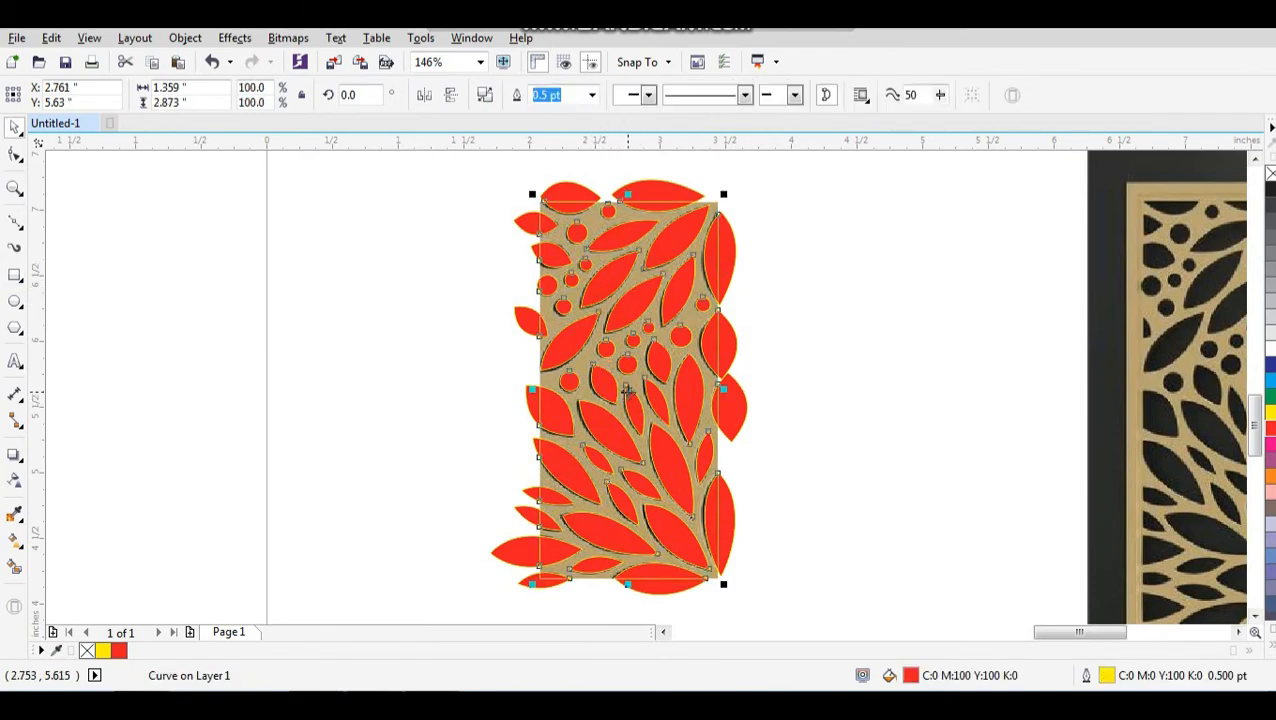
{"action": "left_click_drag", "start_coordinate": [625, 390], "coordinate": [351, 398]}
Delete the cropped bitmap and the original unclipped red shapes, keeping only the clipped pattern
{"action": "left_click_drag", "start_coordinate": [499, 172], "coordinate": [778, 601]}
{"action": "key", "text": "Delete"}
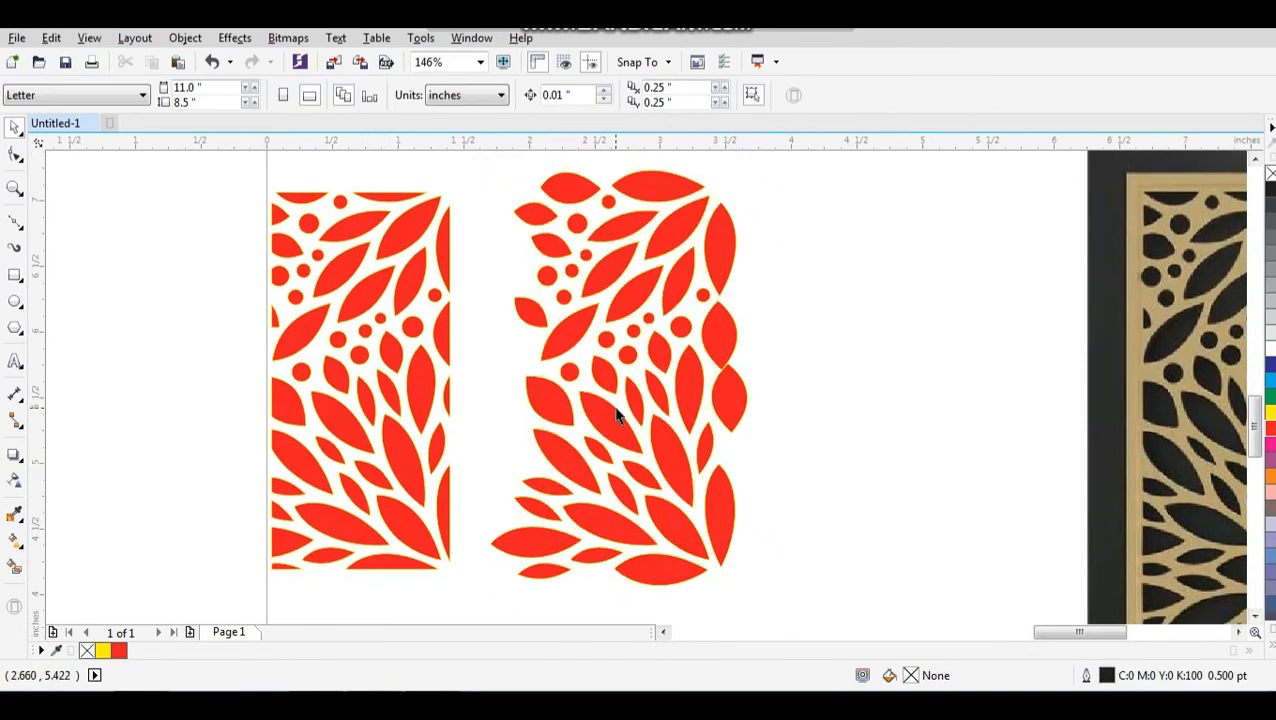
{"action": "left_click", "coordinate": [617, 416]}
{"action": "key", "text": "Delete"}
Move the clipped pattern to about X 1.925 in and place a horizontally mirrored copy against its right edge
{"action": "left_click", "coordinate": [440, 390]}
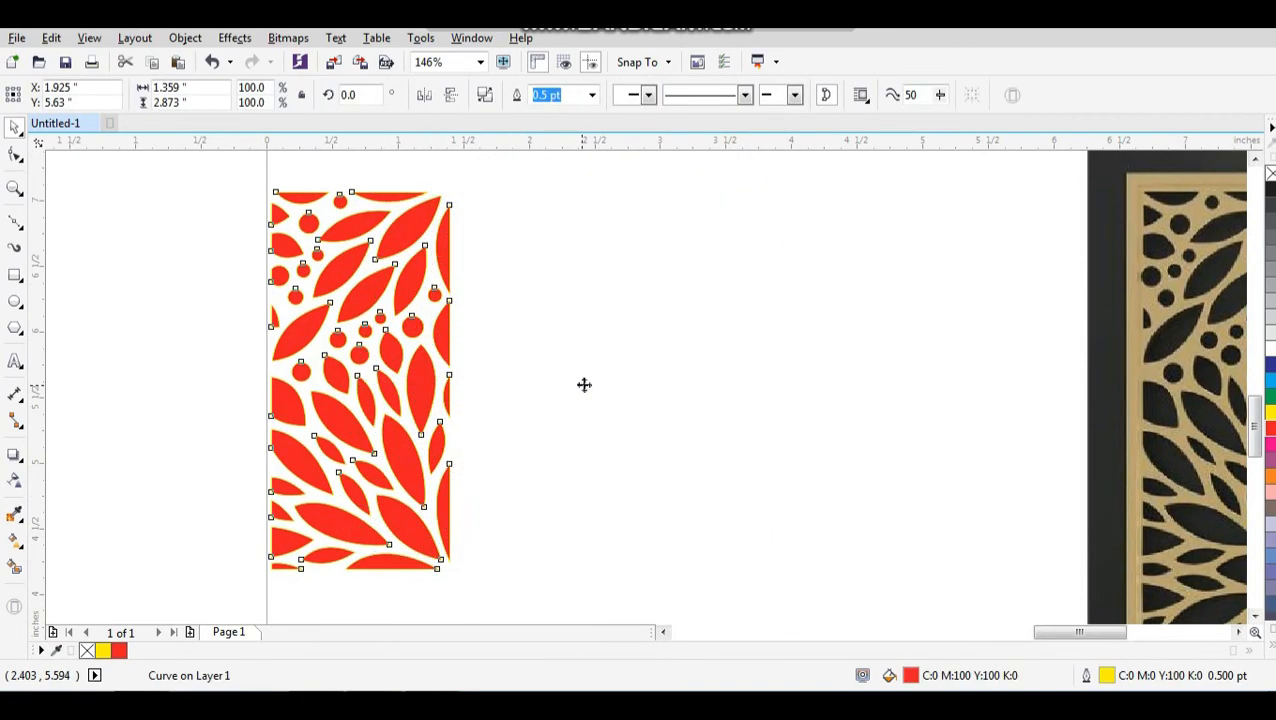
{"action": "left_click_drag", "start_coordinate": [584, 385], "coordinate": [597, 386]}
{"action": "left_click", "coordinate": [679, 370]}
{"action": "left_click", "coordinate": [547, 395]}
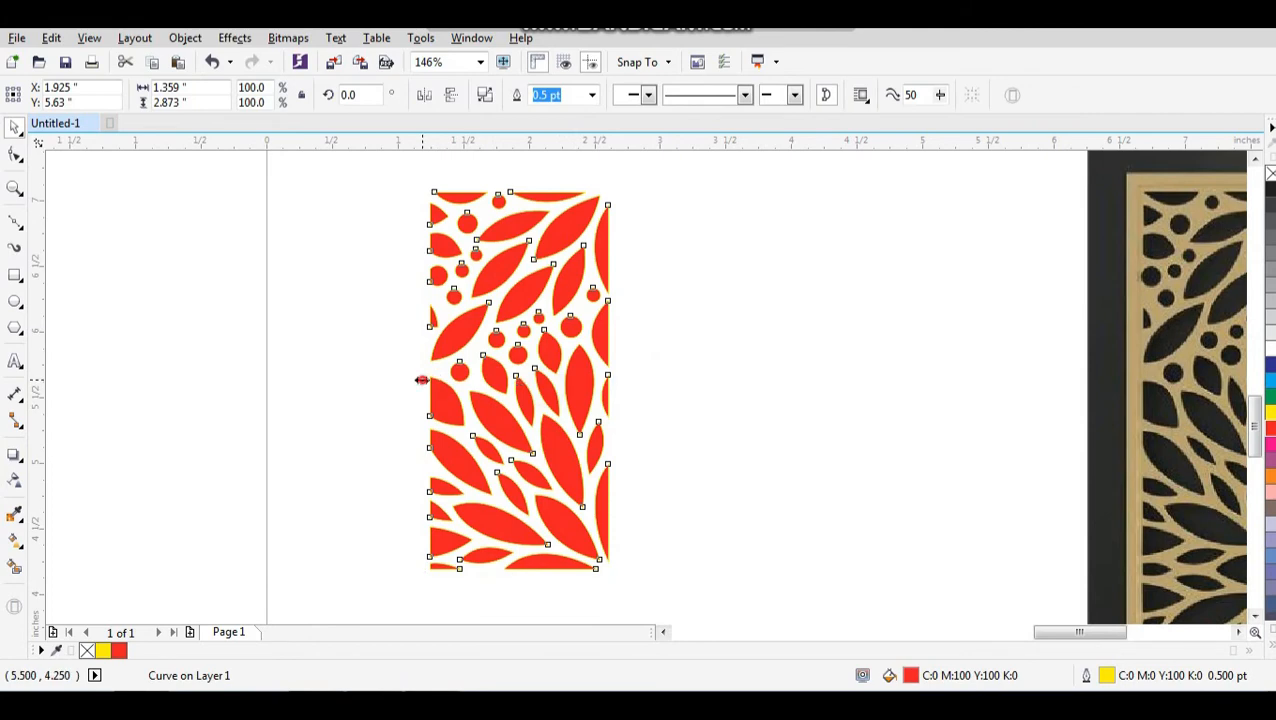
{"action": "left_click_drag", "start_coordinate": [422, 380], "coordinate": [632, 377]}
{"action": "right_click", "coordinate": [631, 377]}
Weld the pattern and its horizontally mirrored copy into one curve
{"action": "left_click", "coordinate": [571, 285], "text": "shift"}
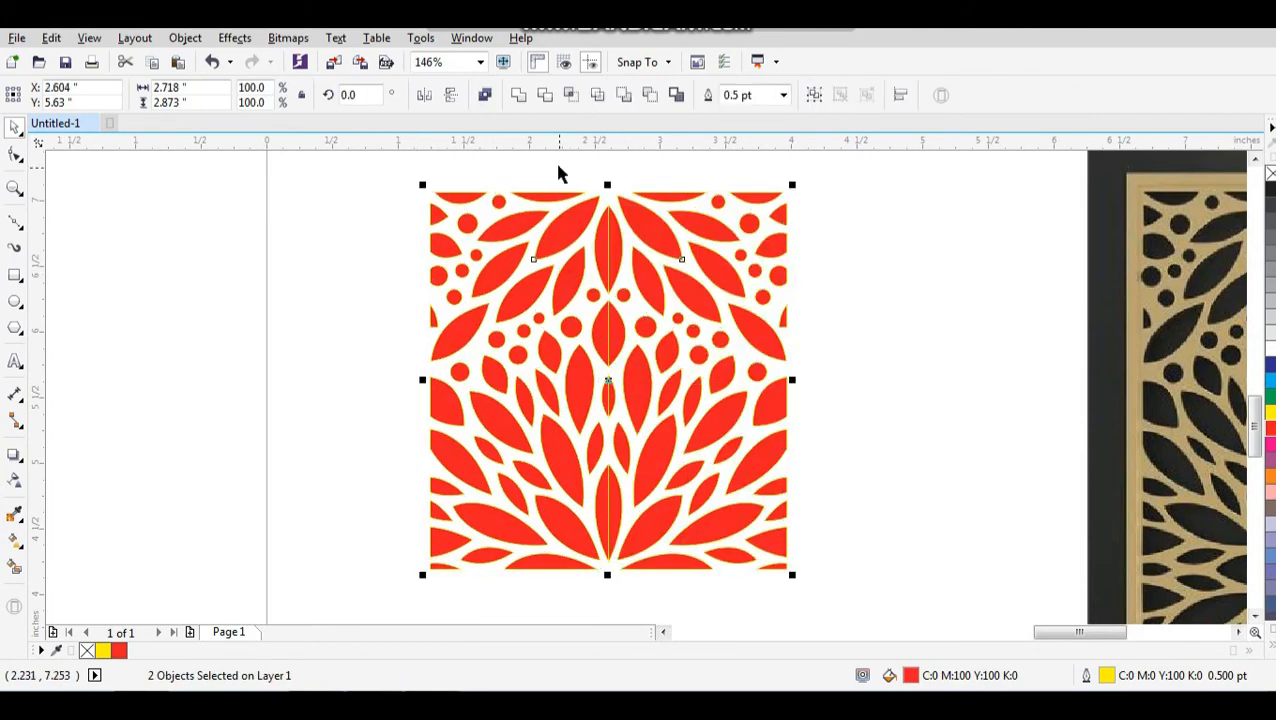
{"action": "left_click", "coordinate": [517, 96]}
{"action": "left_click", "coordinate": [809, 316]}
Place a vertically mirrored copy of the welded pattern directly below it and weld both halves into one curve
{"action": "scroll", "coordinate": [622, 330], "scroll_direction": "down", "scroll_amount": 2}
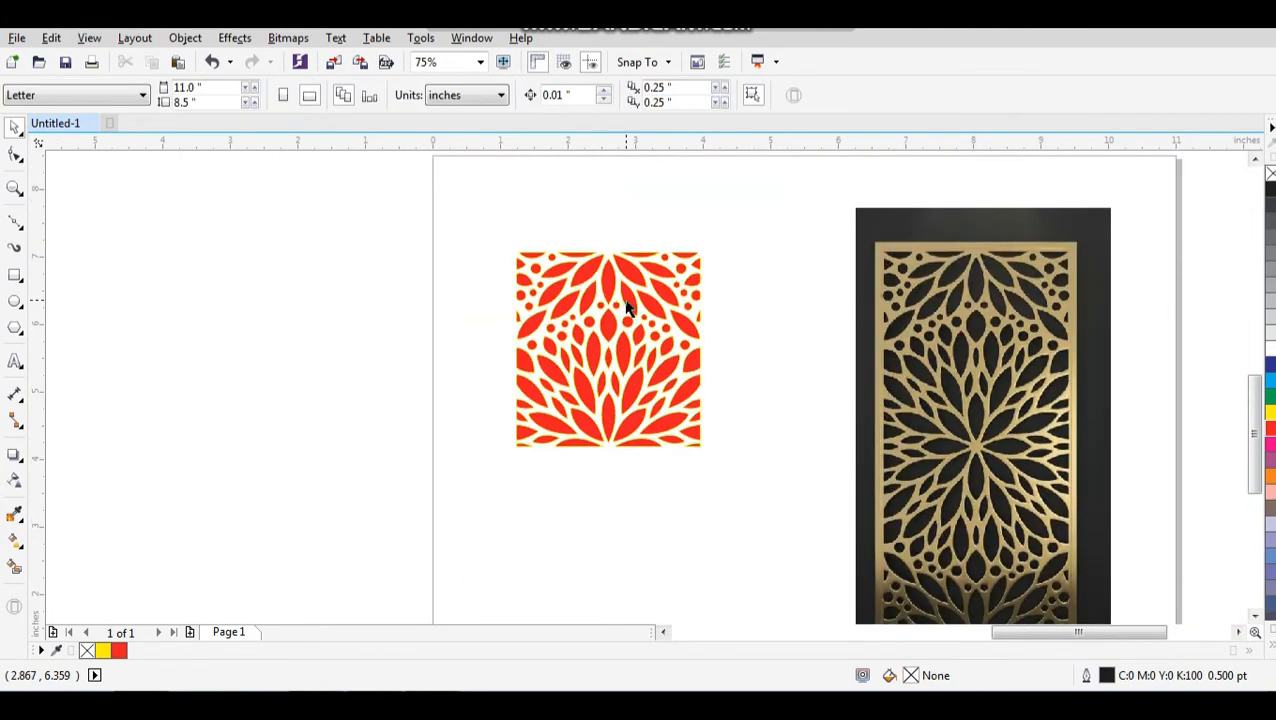
{"action": "left_click", "coordinate": [627, 308]}
{"action": "left_click_drag", "start_coordinate": [607, 246], "coordinate": [607, 478]}
{"action": "right_click", "coordinate": [607, 478]}
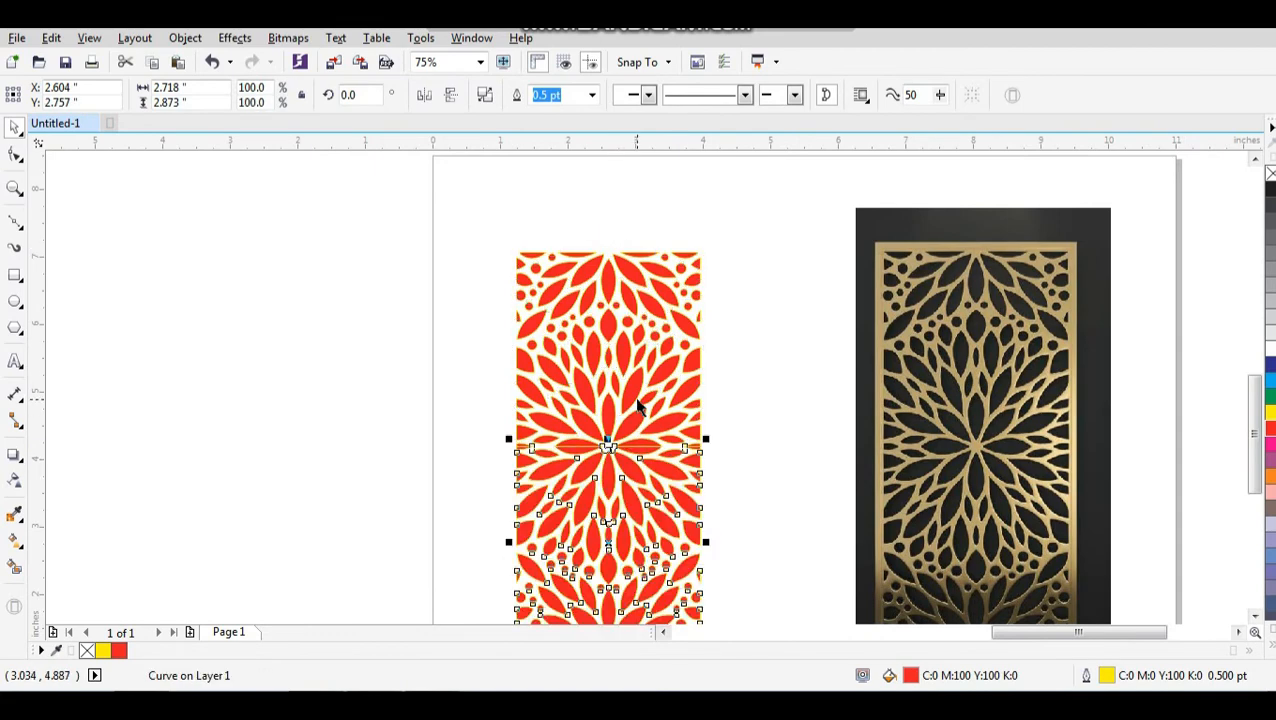
{"action": "left_click", "coordinate": [640, 405], "text": "shift"}
{"action": "left_click", "coordinate": [517, 95]}
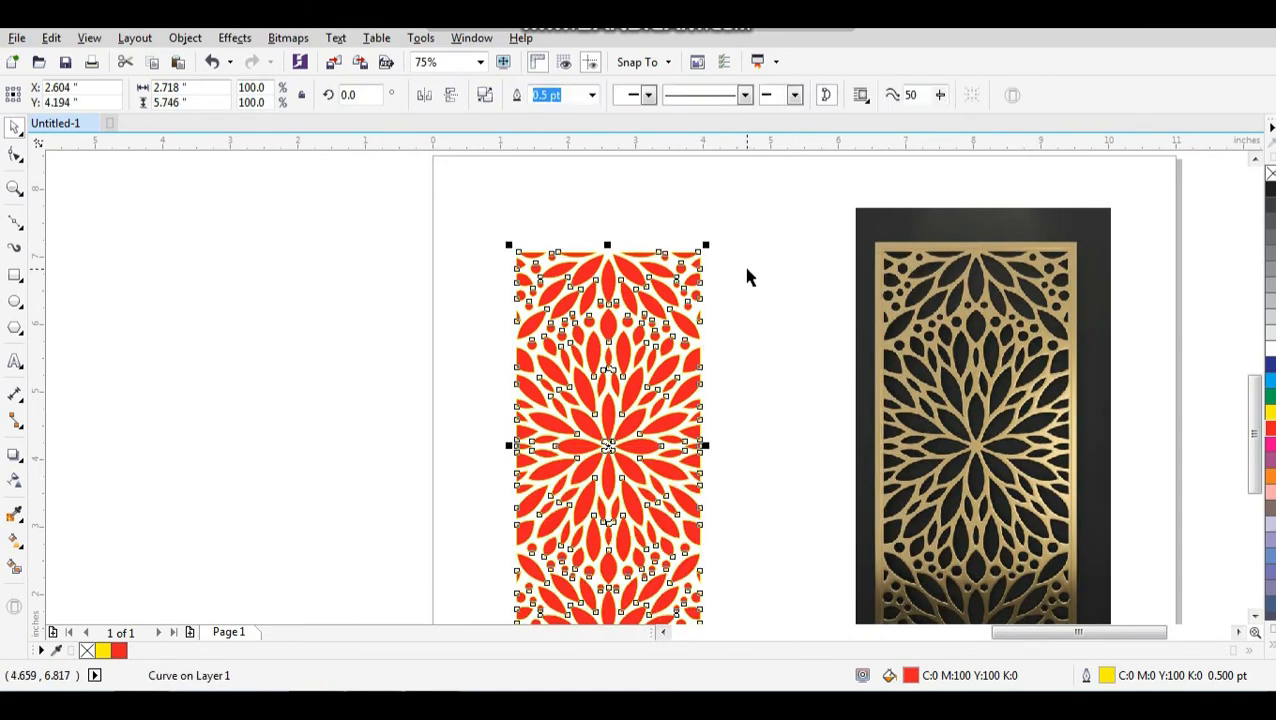
{"action": "left_click", "coordinate": [746, 276]}
Draw a rectangle about 0.997 × 2.614 in beside the pattern and centre it horizontally and vertically on the pattern
{"action": "scroll", "coordinate": [604, 275], "scroll_direction": "down", "scroll_amount": 2}
{"action": "left_click_drag", "start_coordinate": [537, 220], "coordinate": [827, 500]}
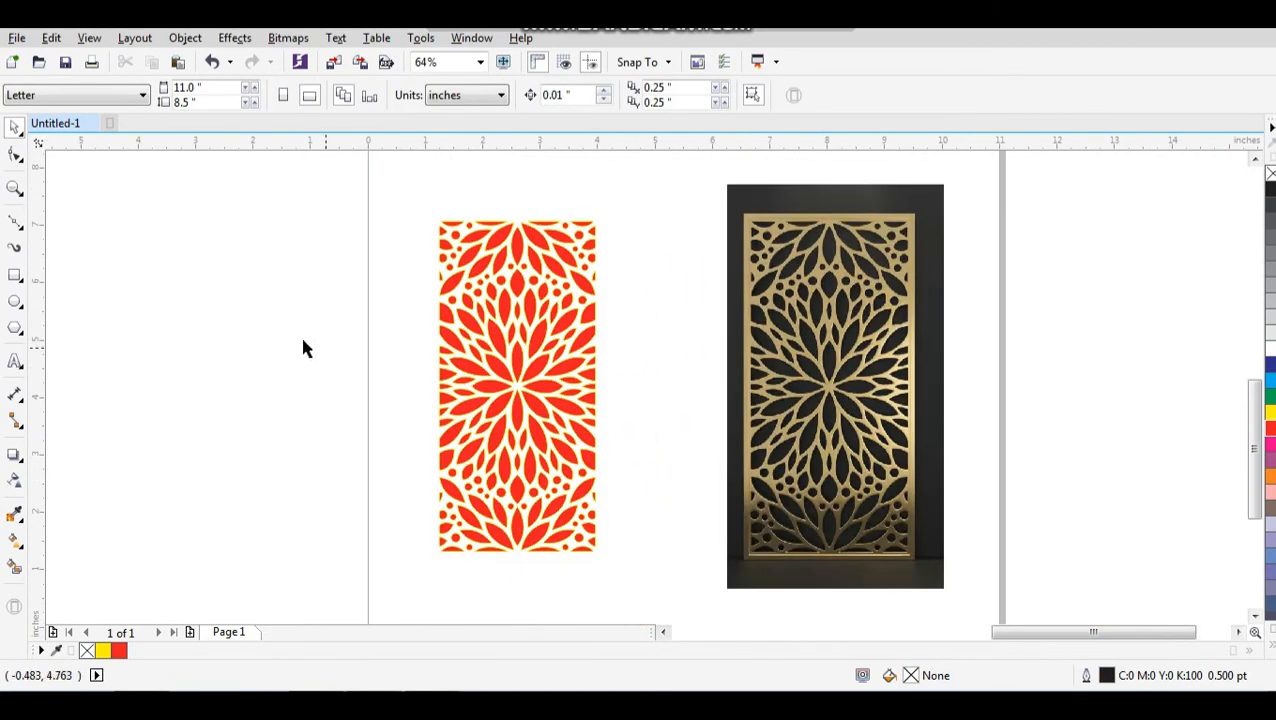
{"action": "left_click", "coordinate": [15, 277]}
{"action": "mouse_move", "coordinate": [353, 268]}
{"action": "left_mouse_down"}
{"action": "mouse_move", "coordinate": [421, 427]}
{"action": "mouse_move", "coordinate": [411, 418]}
{"action": "left_mouse_up"}
{"action": "key", "text": "space"}
{"action": "left_click", "coordinate": [509, 388], "text": "shift"}
{"action": "key", "text": "c"}
{"action": "key", "text": "e"}
{"action": "left_click", "coordinate": [625, 357]}
Stretch the rectangle about its centre to the pattern's outer edges, about 2.711 × 5.735 in
{"action": "left_click", "coordinate": [529, 361]}
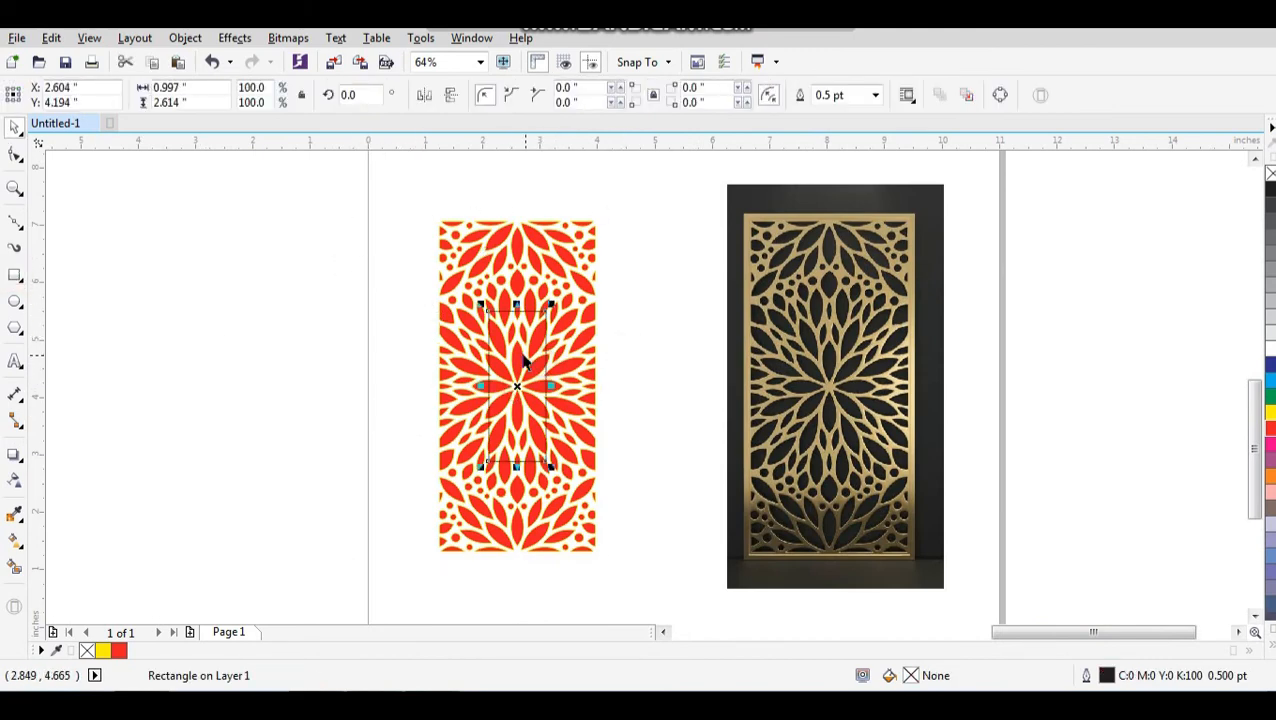
{"action": "key", "text": "F2"}
{"action": "left_click_drag", "start_coordinate": [506, 341], "coordinate": [599, 448]}
{"action": "left_click_drag", "start_coordinate": [630, 357], "coordinate": [837, 363]}
{"action": "scroll", "coordinate": [617, 387], "scroll_direction": "down", "scroll_amount": 2}
{"action": "key", "text": "F2"}
{"action": "left_click_drag", "start_coordinate": [466, 342], "coordinate": [741, 172]}
{"action": "left_click_drag", "start_coordinate": [605, 466], "coordinate": [652, 178]}
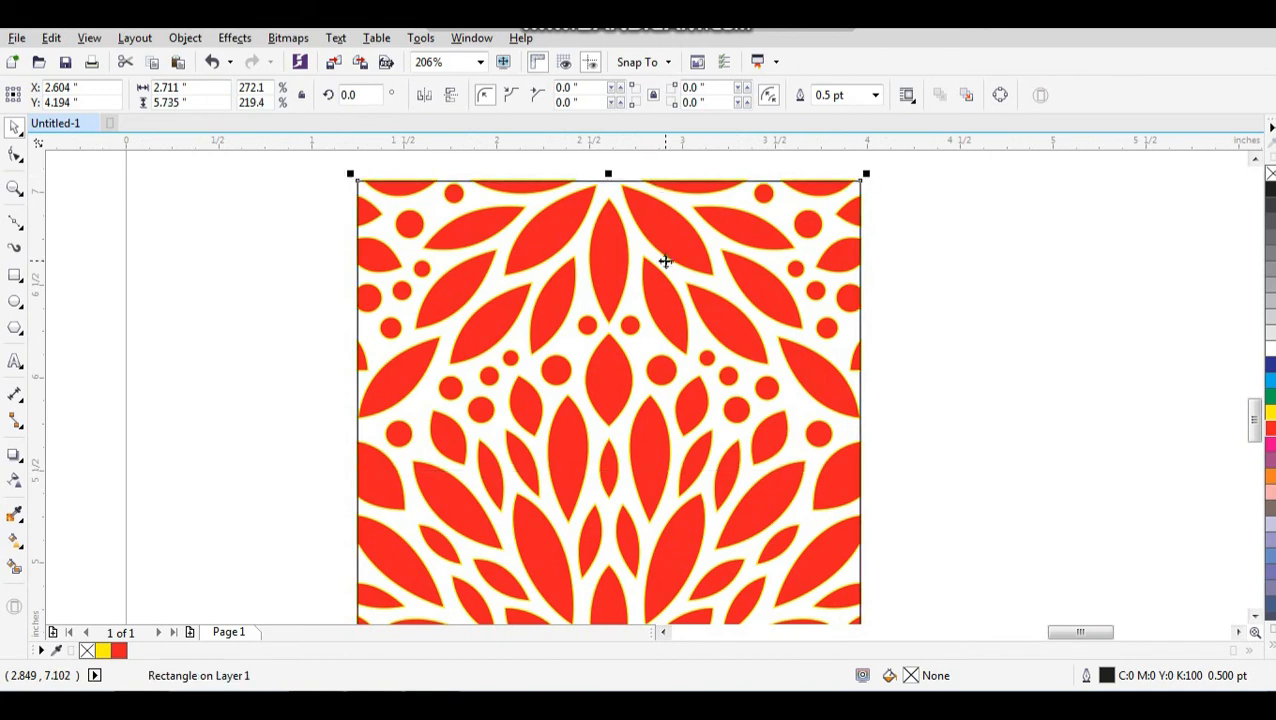
Set the frame rectangle's outline to 4.0 pt and colour it red
{"action": "scroll", "coordinate": [703, 312], "scroll_direction": "down", "scroll_amount": 1}
{"action": "scroll", "coordinate": [828, 220], "scroll_direction": "up", "scroll_amount": 2}
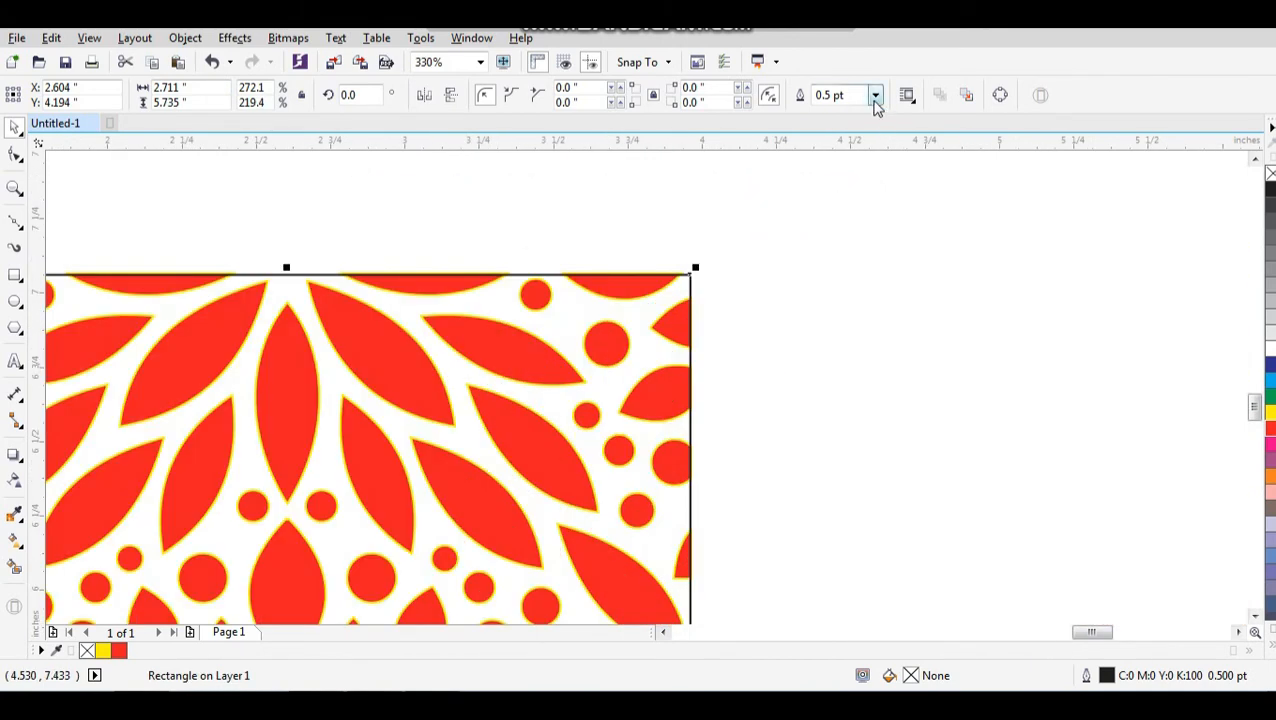
{"action": "left_click", "coordinate": [875, 97]}
{"action": "left_click", "coordinate": [858, 216]}
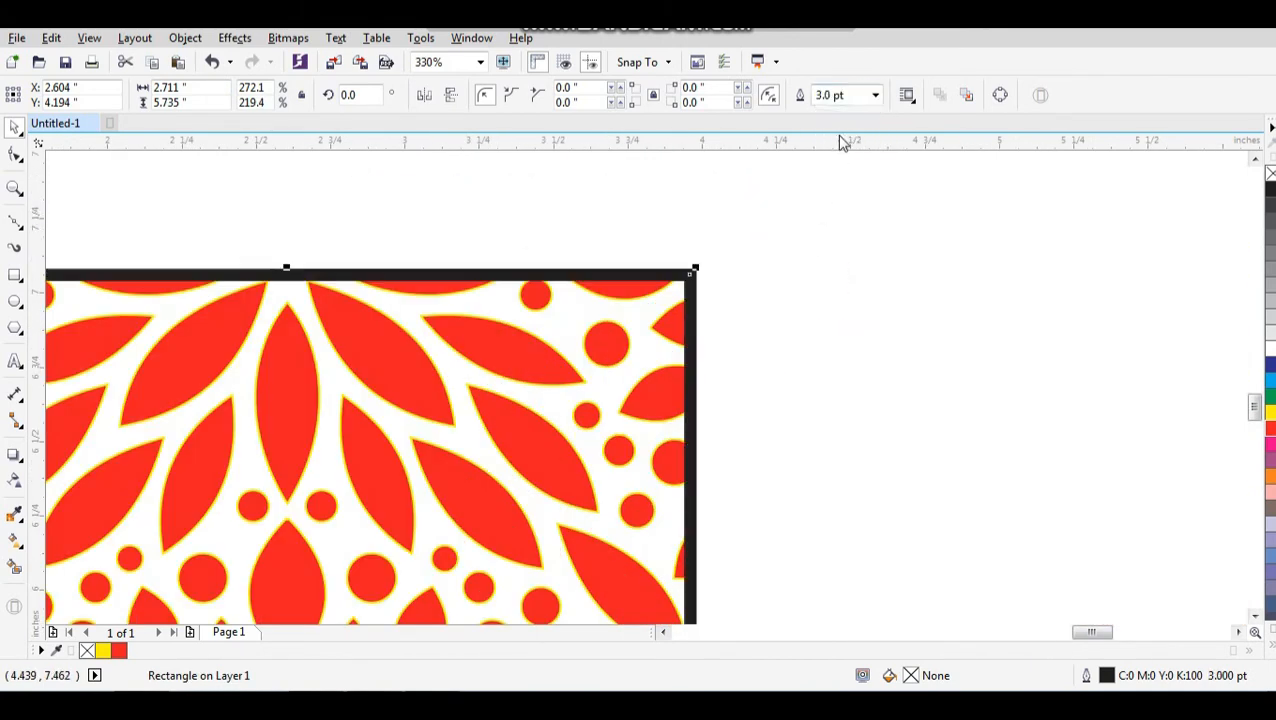
{"action": "left_click", "coordinate": [876, 96]}
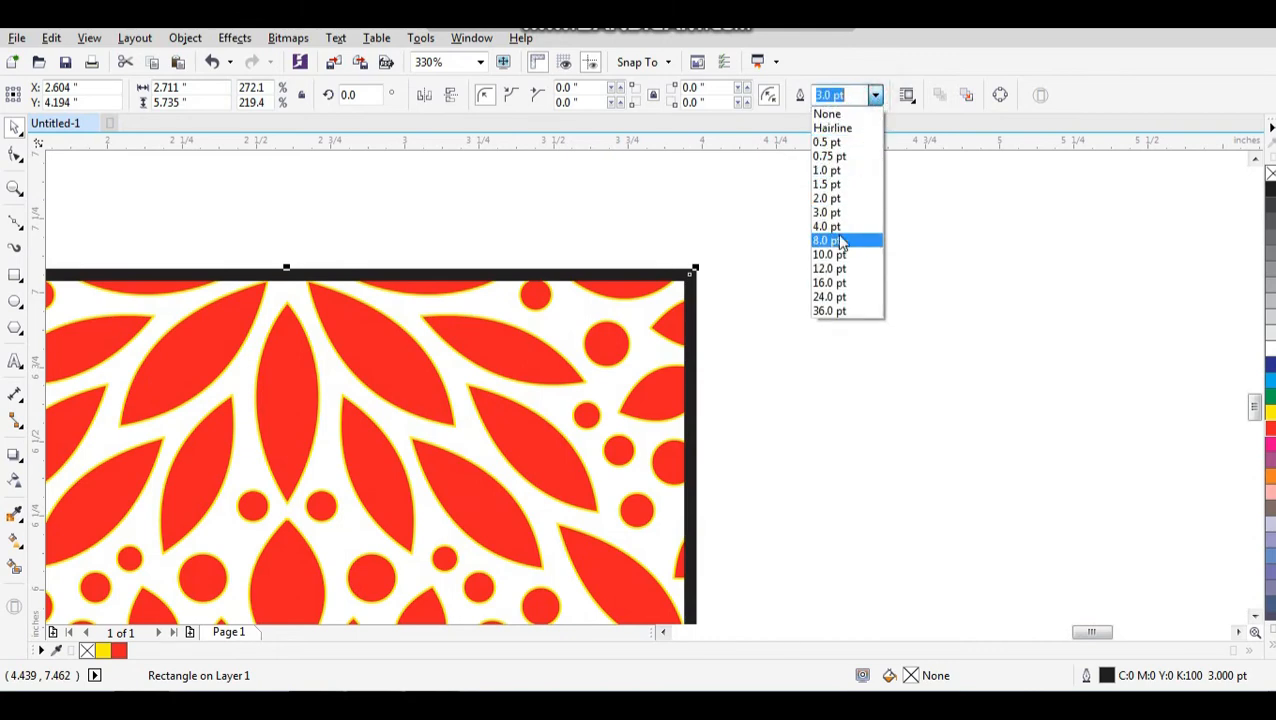
{"action": "left_click", "coordinate": [838, 230]}
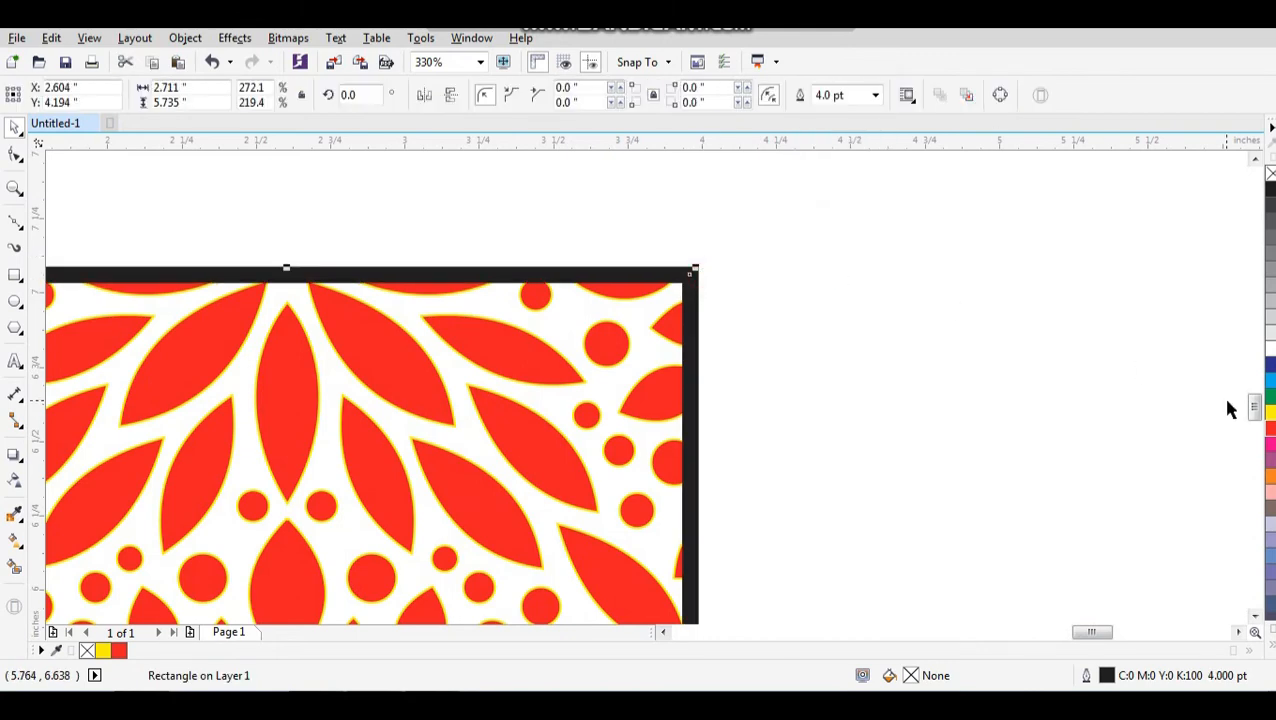
{"action": "right_click", "coordinate": [1270, 430]}
{"action": "left_click", "coordinate": [897, 359]}
Remove the yellow outline from the red pattern curve
{"action": "scroll", "coordinate": [768, 288], "scroll_direction": "down", "scroll_amount": 5}
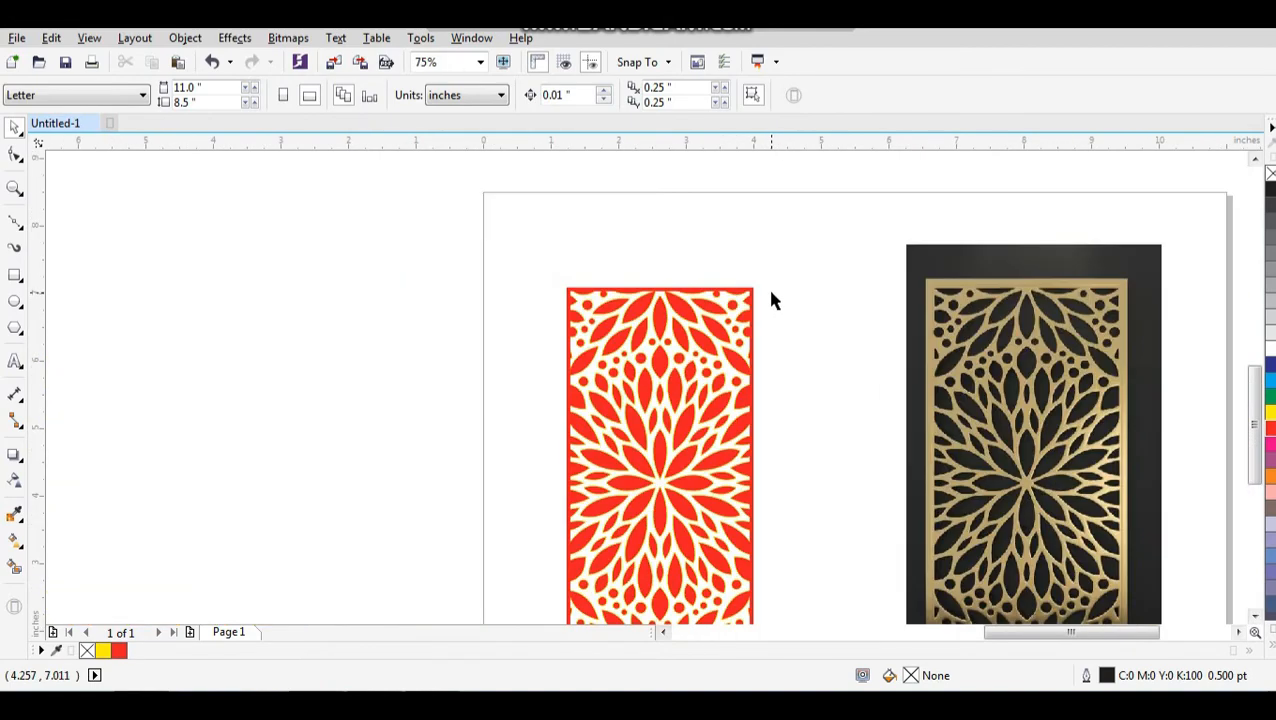
{"action": "left_click", "coordinate": [675, 330]}
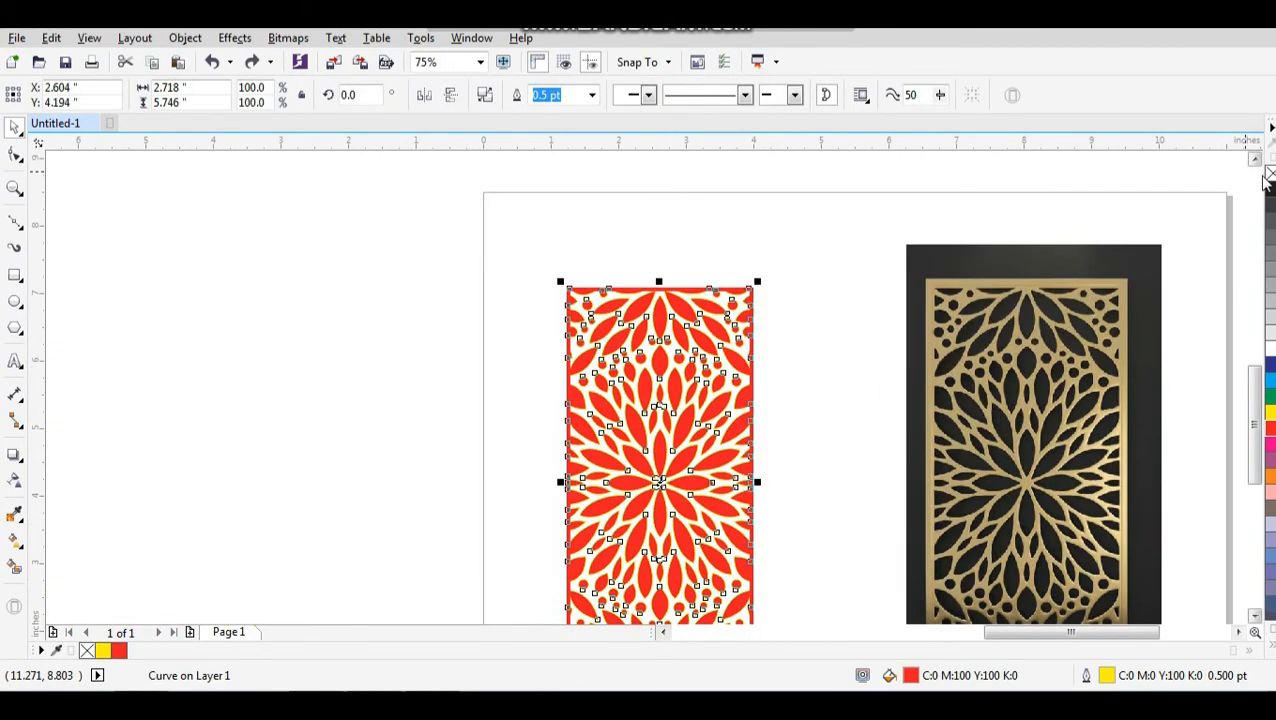
{"action": "left_click", "coordinate": [806, 290]}
{"action": "scroll", "coordinate": [666, 279], "scroll_direction": "down", "scroll_amount": 1}
{"action": "key", "text": "F2"}
Group the pattern with its frame, move the group to about X 3.199 in and enlarge it slightly about its centre
{"action": "left_click_drag", "start_coordinate": [587, 233], "coordinate": [940, 549]}
{"action": "left_click_drag", "start_coordinate": [605, 182], "coordinate": [410, 516]}
{"action": "left_click_drag", "start_coordinate": [555, 333], "coordinate": [585, 333]}
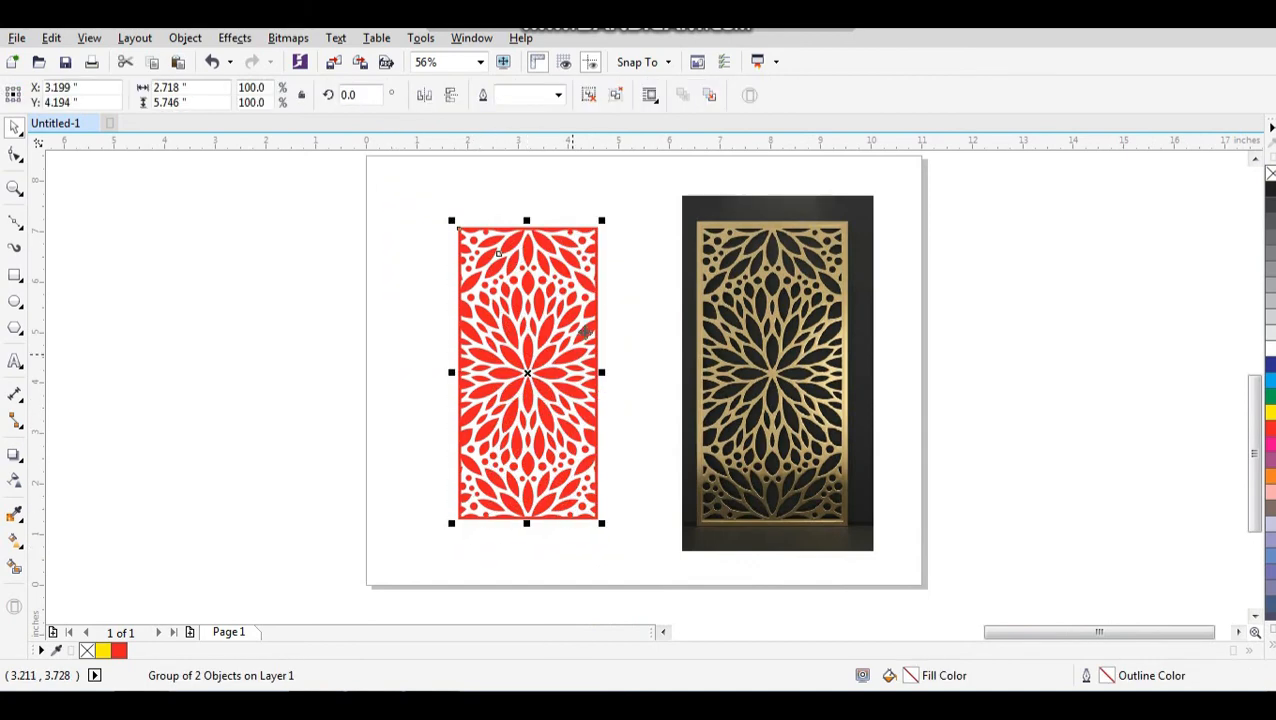
{"action": "left_click_drag", "start_coordinate": [604, 219], "coordinate": [611, 208]}
{"action": "left_click", "coordinate": [623, 261]}
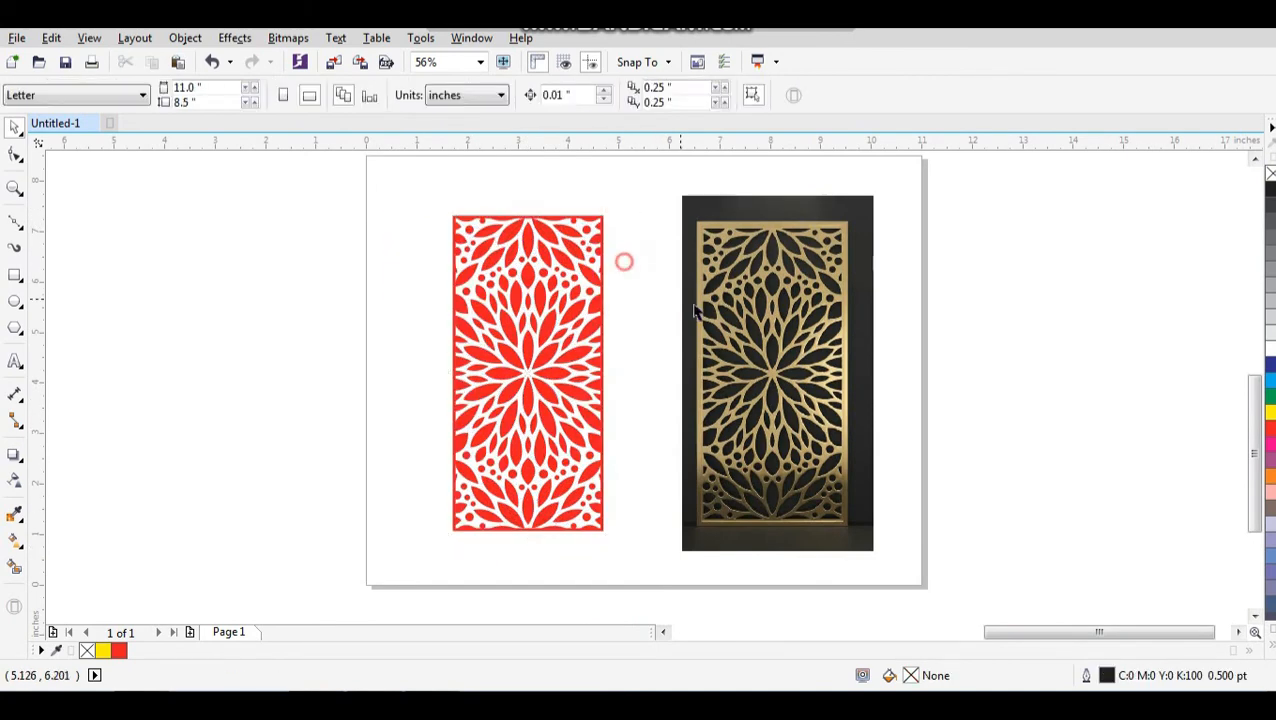
Move the reference photo off the page and draw a rectangle about 4.574 × 7.902 in around the red panel
{"action": "left_click_drag", "start_coordinate": [711, 340], "coordinate": [996, 353]}
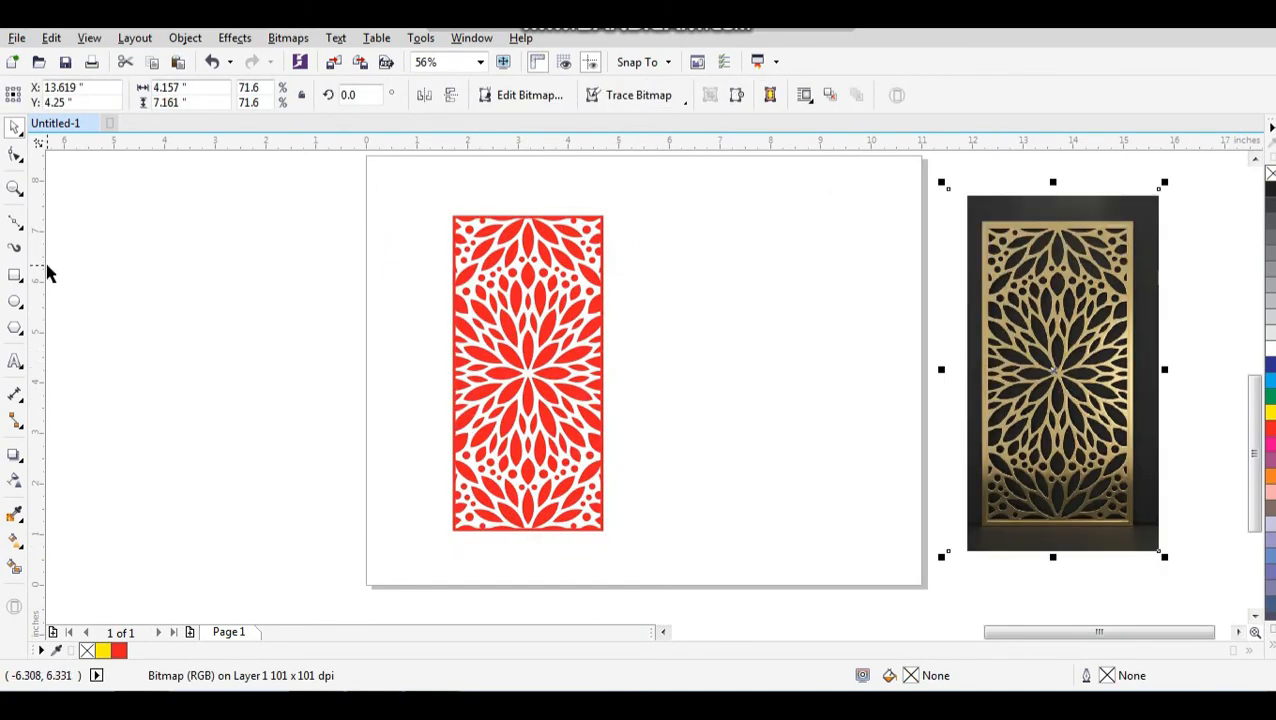
{"action": "left_click", "coordinate": [15, 274]}
{"action": "left_click_drag", "start_coordinate": [412, 184], "coordinate": [643, 581]}
{"action": "left_click", "coordinate": [628, 262]}
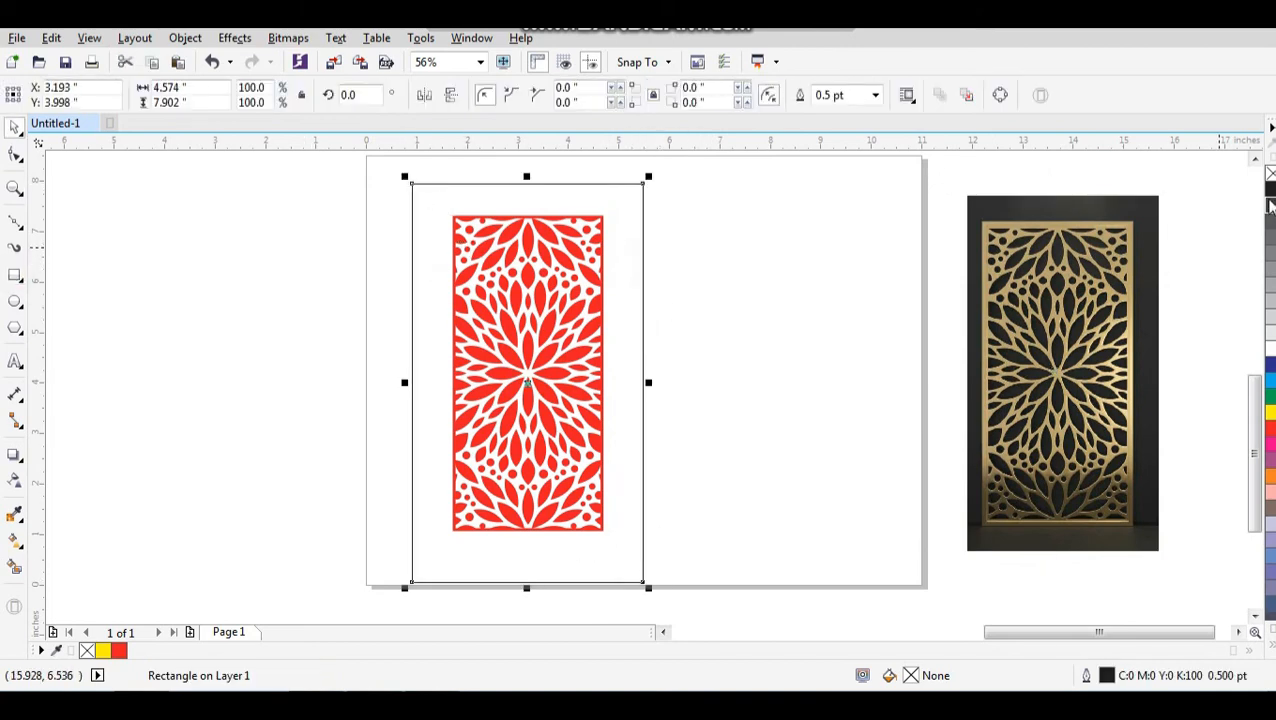
Fill the large rectangle with black and send it behind the red panel
{"action": "left_click", "coordinate": [1268, 190]}
{"action": "left_click", "coordinate": [846, 296]}
{"action": "left_click", "coordinate": [620, 345]}
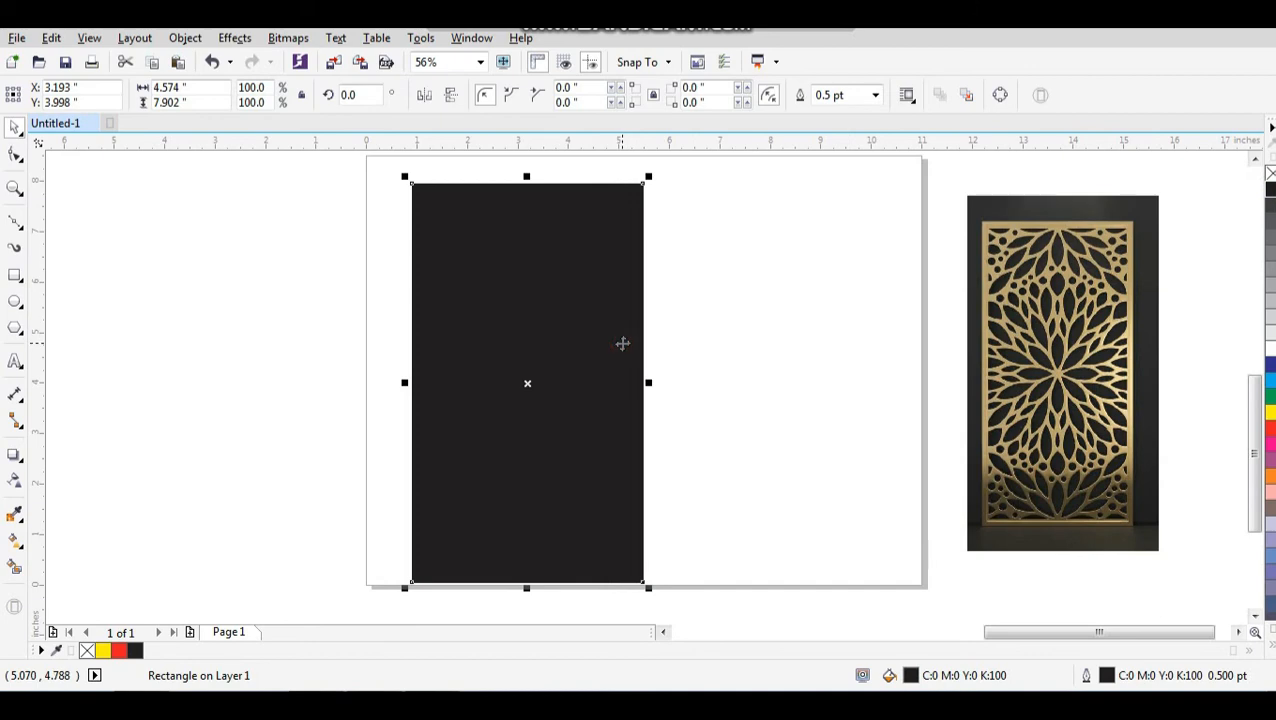
{"action": "key", "text": "shift+Page_Down"}
{"action": "left_click", "coordinate": [725, 258]}
Centre the red panel vertically on the black rectangle
{"action": "left_click_drag", "start_coordinate": [694, 187], "coordinate": [422, 547]}
{"action": "left_click", "coordinate": [491, 557], "text": "shift"}
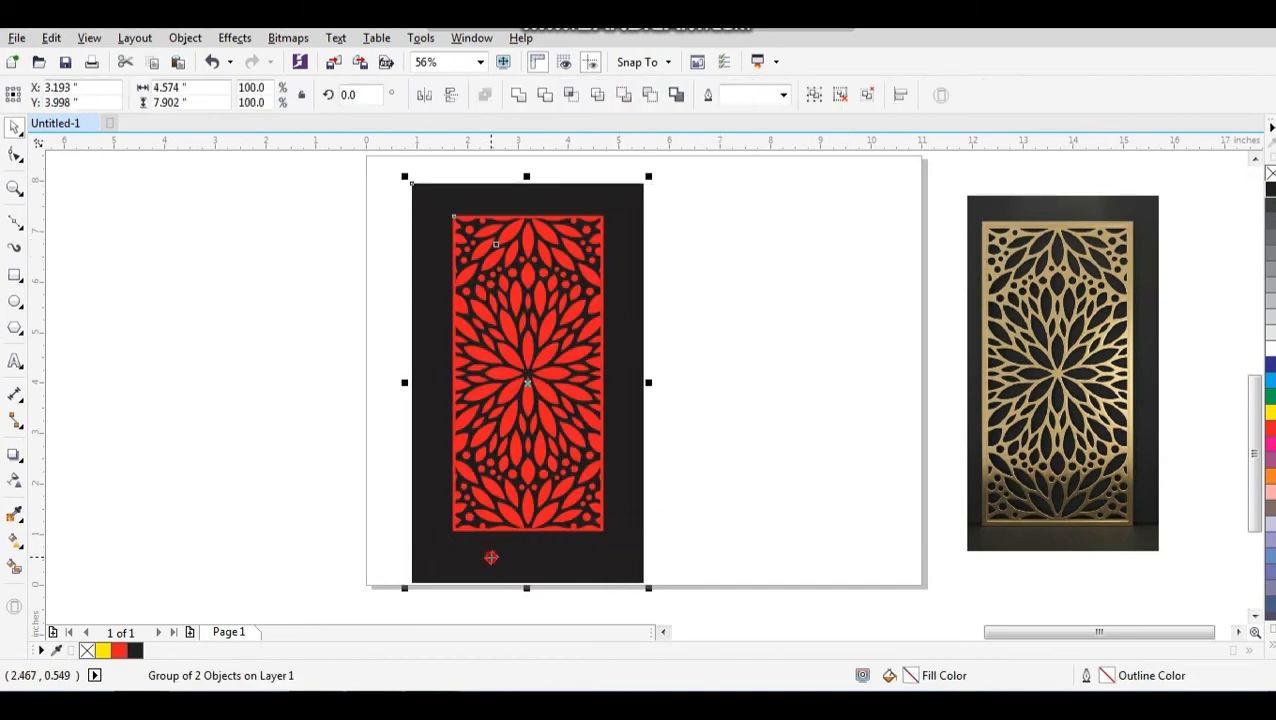
{"action": "key", "text": "e"}
{"action": "left_click", "coordinate": [686, 441]}
Copy the black rectangle and red panel to the page's other half and scale the designs to about 4.462 × 7.709 in each
{"action": "left_click_drag", "start_coordinate": [389, 164], "coordinate": [650, 590]}
{"action": "left_click_drag", "start_coordinate": [598, 512], "coordinate": [846, 503]}
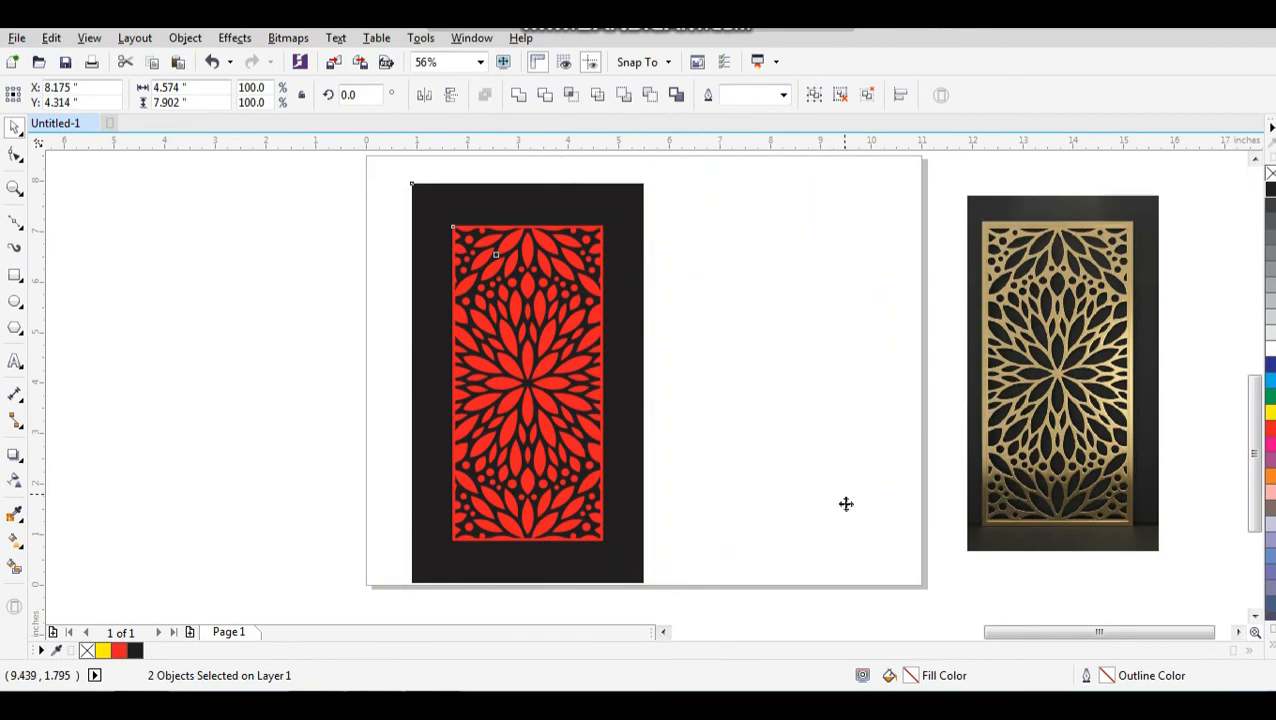
{"action": "left_click_drag", "start_coordinate": [900, 574], "coordinate": [617, 518]}
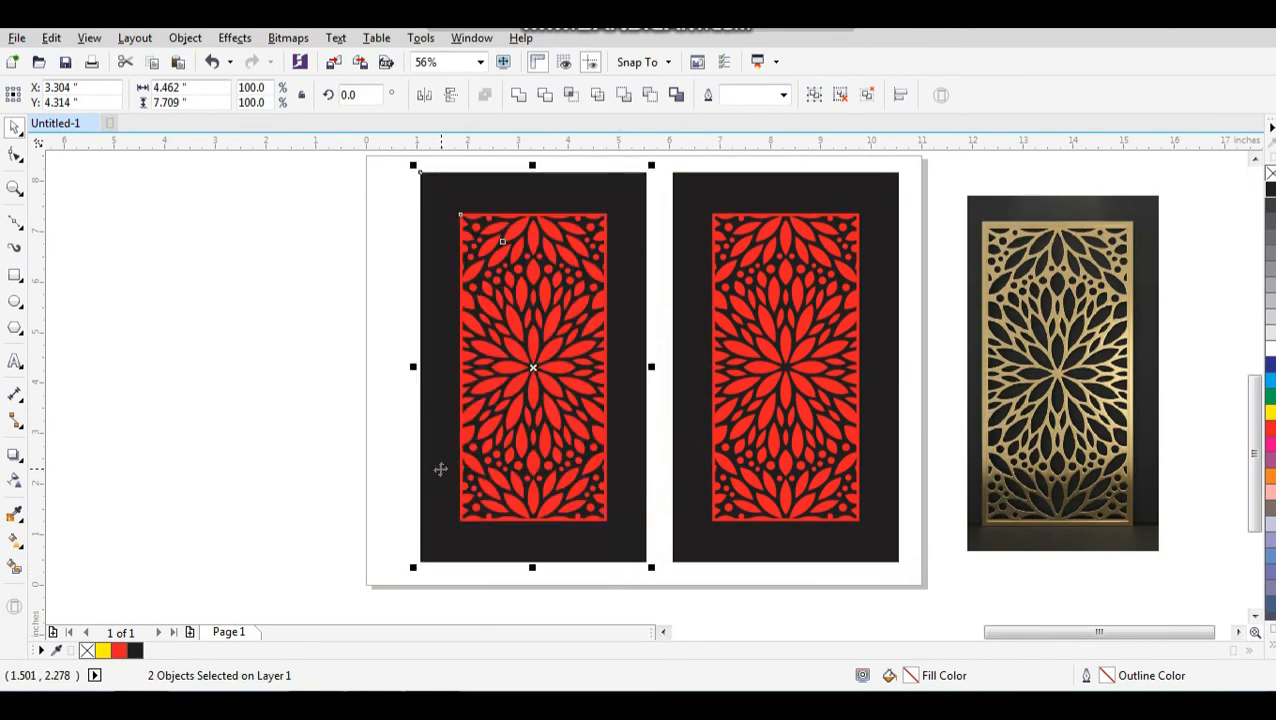
Colour the left design's frame outline white and fill its pattern curve with white
{"action": "left_click", "coordinate": [303, 356]}
{"action": "left_click", "coordinate": [550, 373]}
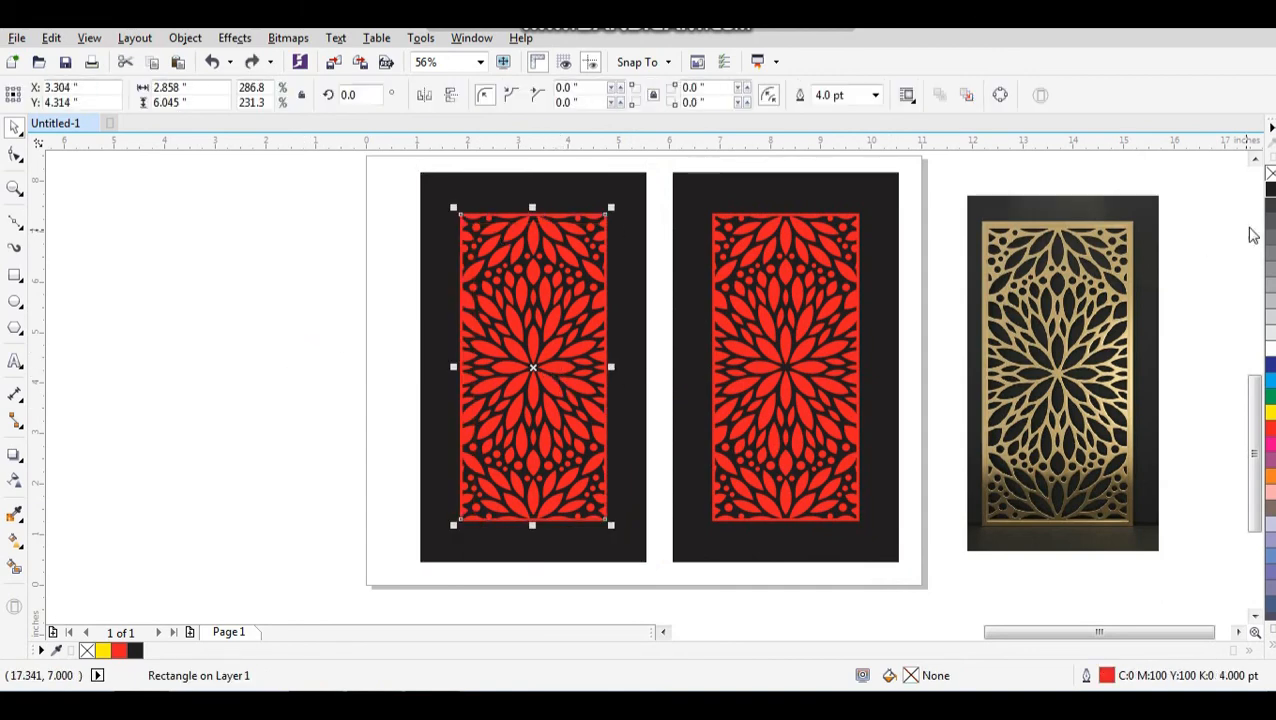
{"action": "right_click", "coordinate": [1268, 349]}
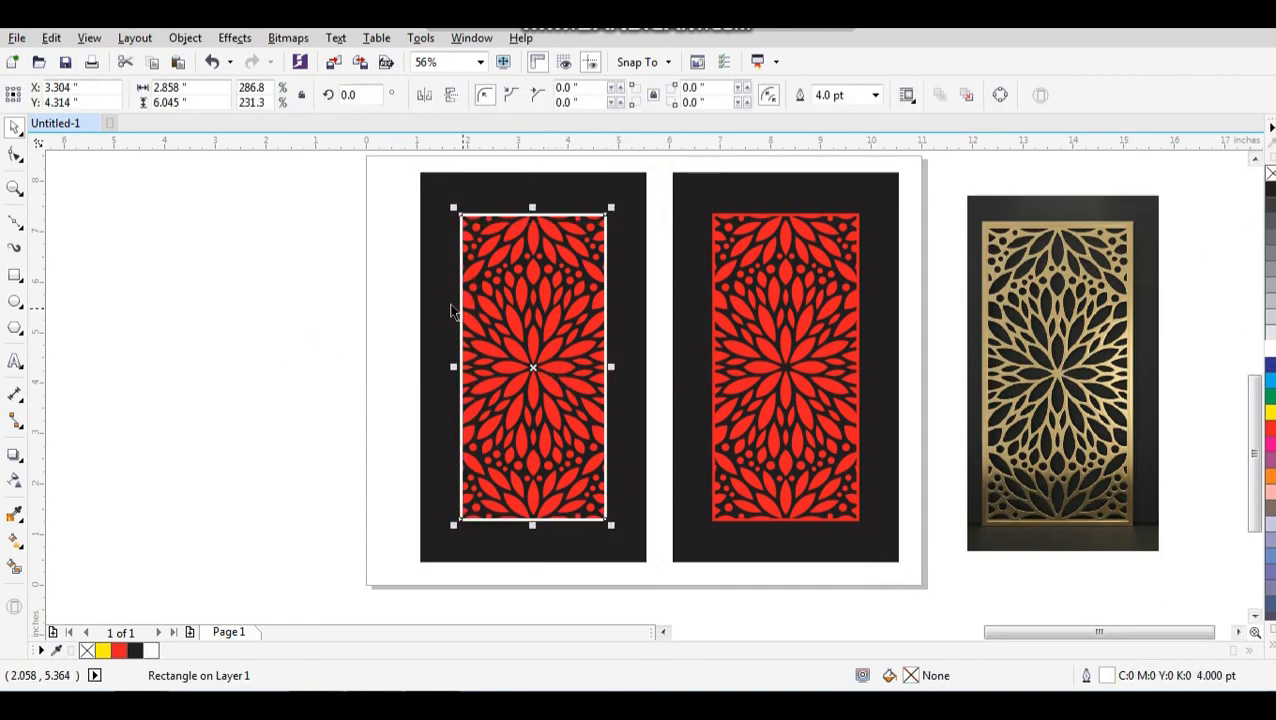
{"action": "key", "text": "ctrl+q"}
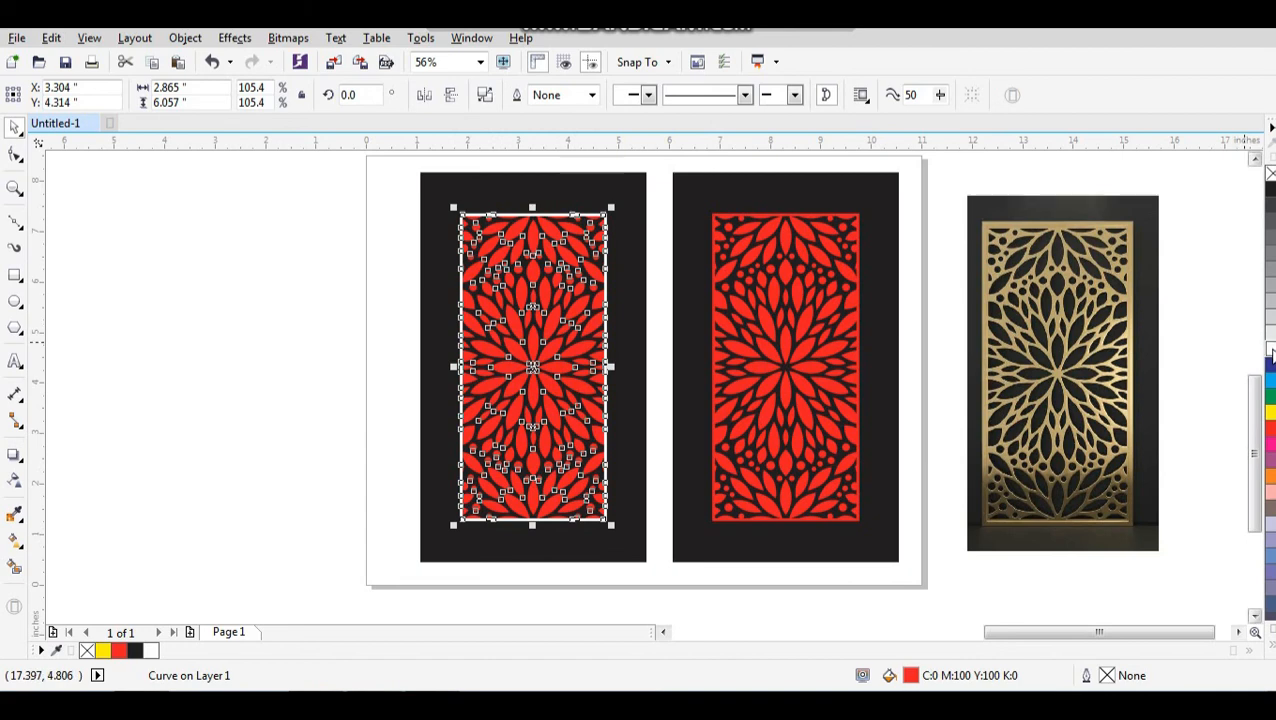
{"action": "left_click", "coordinate": [1268, 349]}
{"action": "left_click", "coordinate": [353, 327]}
Delete the reference photo beside the page
{"action": "scroll", "coordinate": [595, 367], "scroll_direction": "down", "scroll_amount": 3}
{"action": "left_click_drag", "start_coordinate": [513, 262], "coordinate": [754, 430]}
{"action": "left_click", "coordinate": [884, 460]}
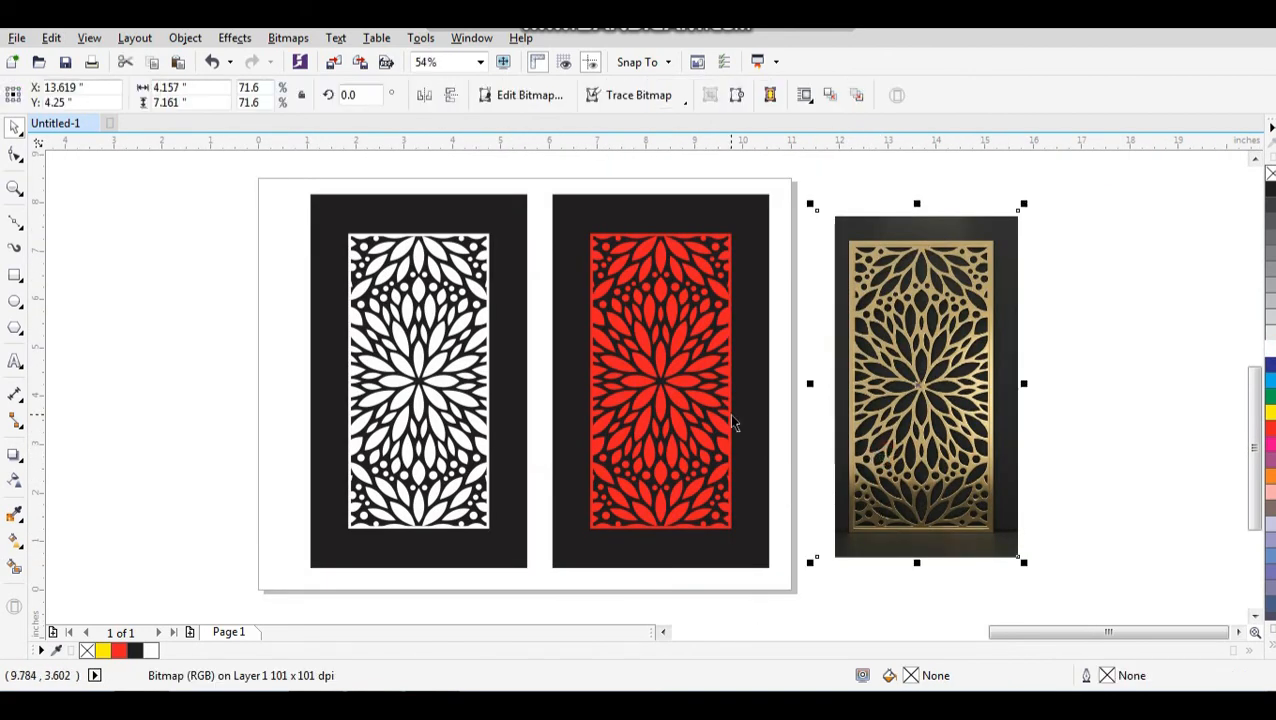
{"action": "left_click", "coordinate": [695, 347]}
{"action": "left_click", "coordinate": [856, 368]}
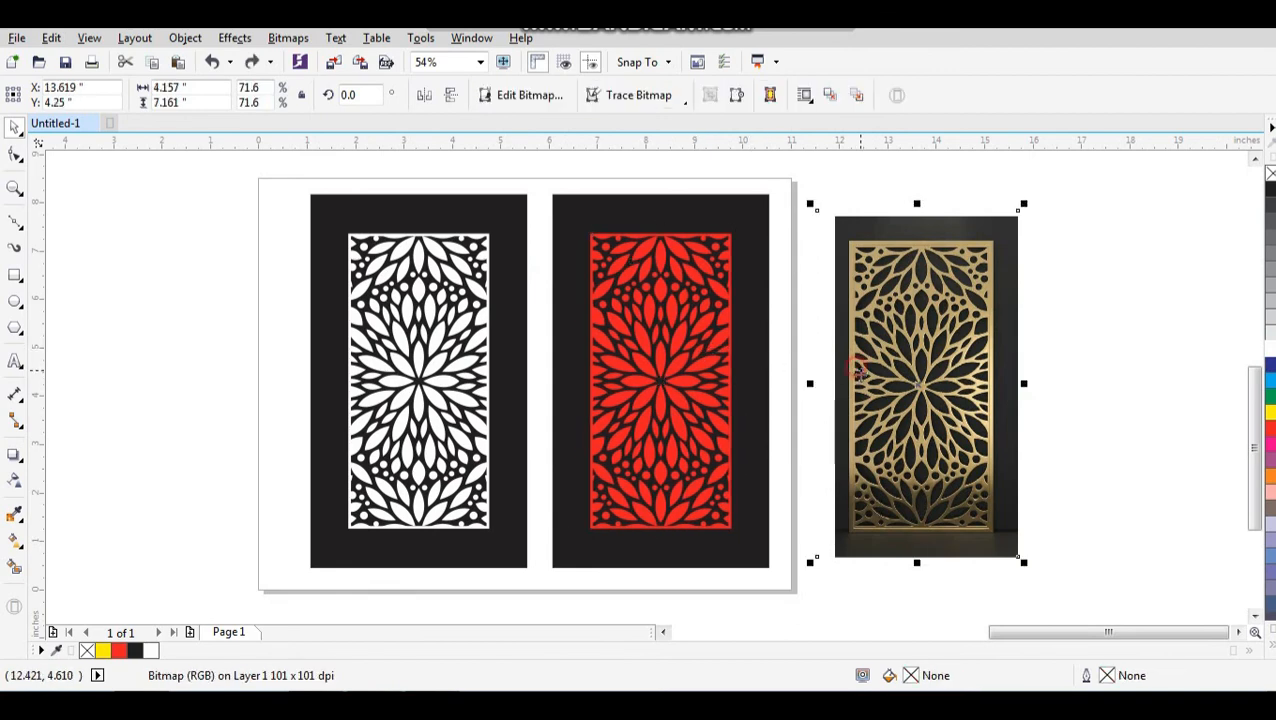
{"action": "key", "text": "Delete"}
Group both finished panel designs and centre the group on the page
{"action": "left_click_drag", "start_coordinate": [770, 224], "coordinate": [282, 600]}
{"action": "key", "text": "ctrl+g"}
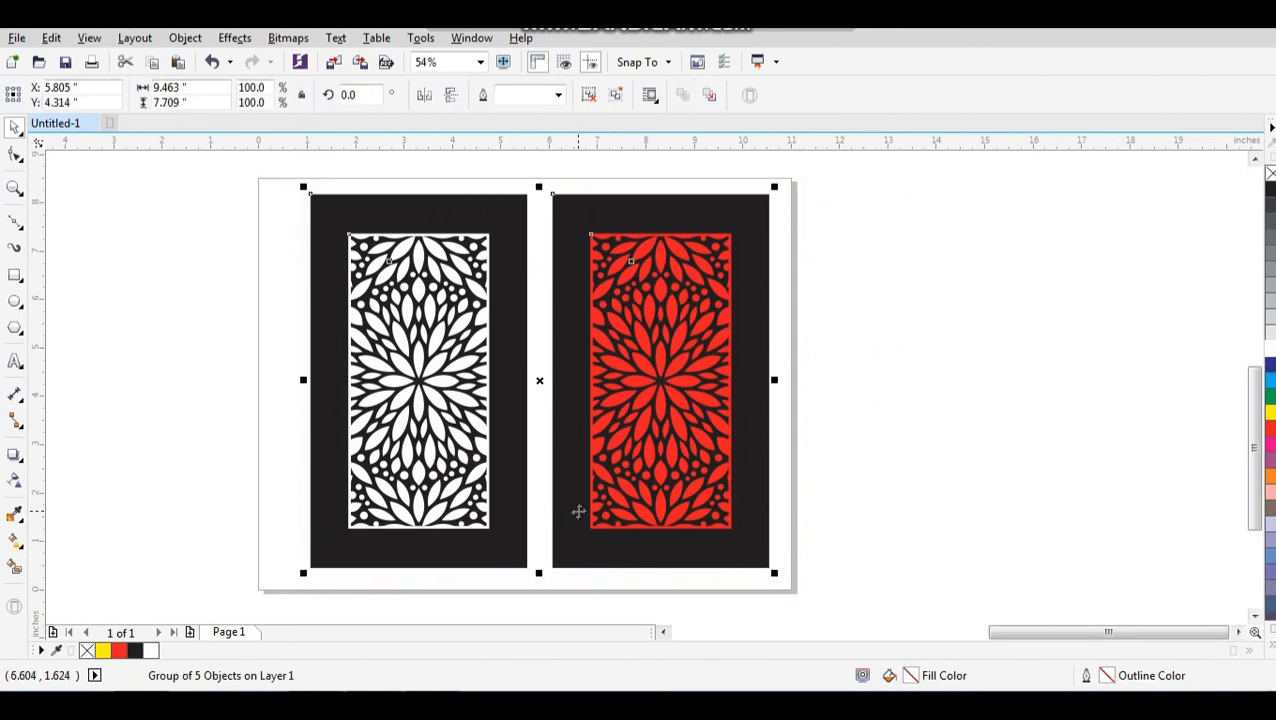
{"action": "key", "text": "p"}
{"action": "left_click", "coordinate": [811, 398]}
{"action": "scroll", "coordinate": [772, 426], "scroll_direction": "down", "scroll_amount": 2}
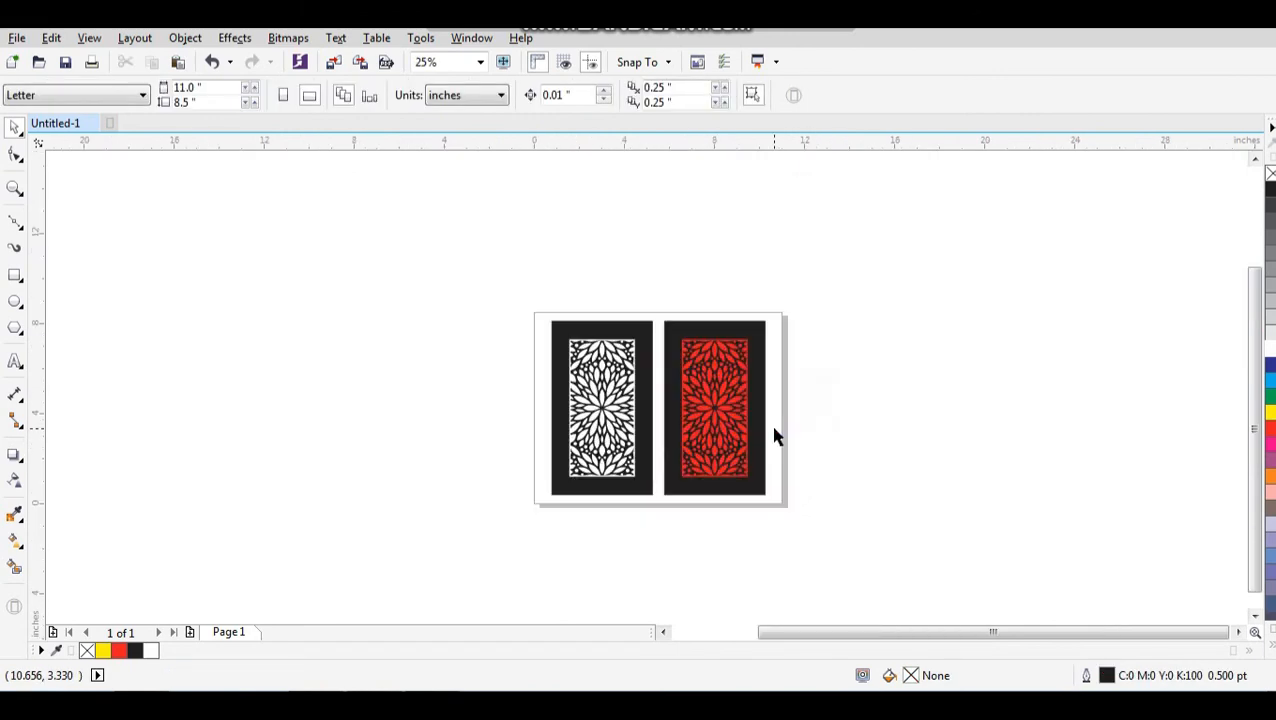
{"action": "key", "text": "F4"}
{"action": "left_click_drag", "start_coordinate": [391, 189], "coordinate": [916, 583]}
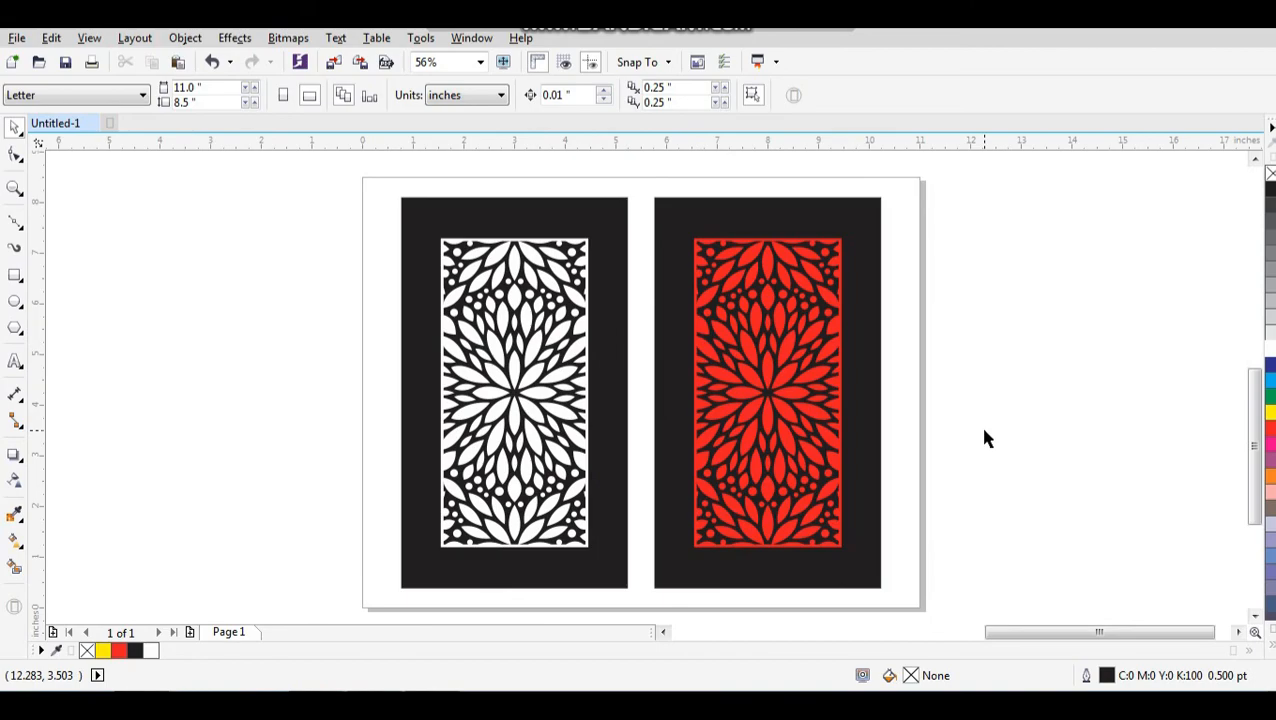